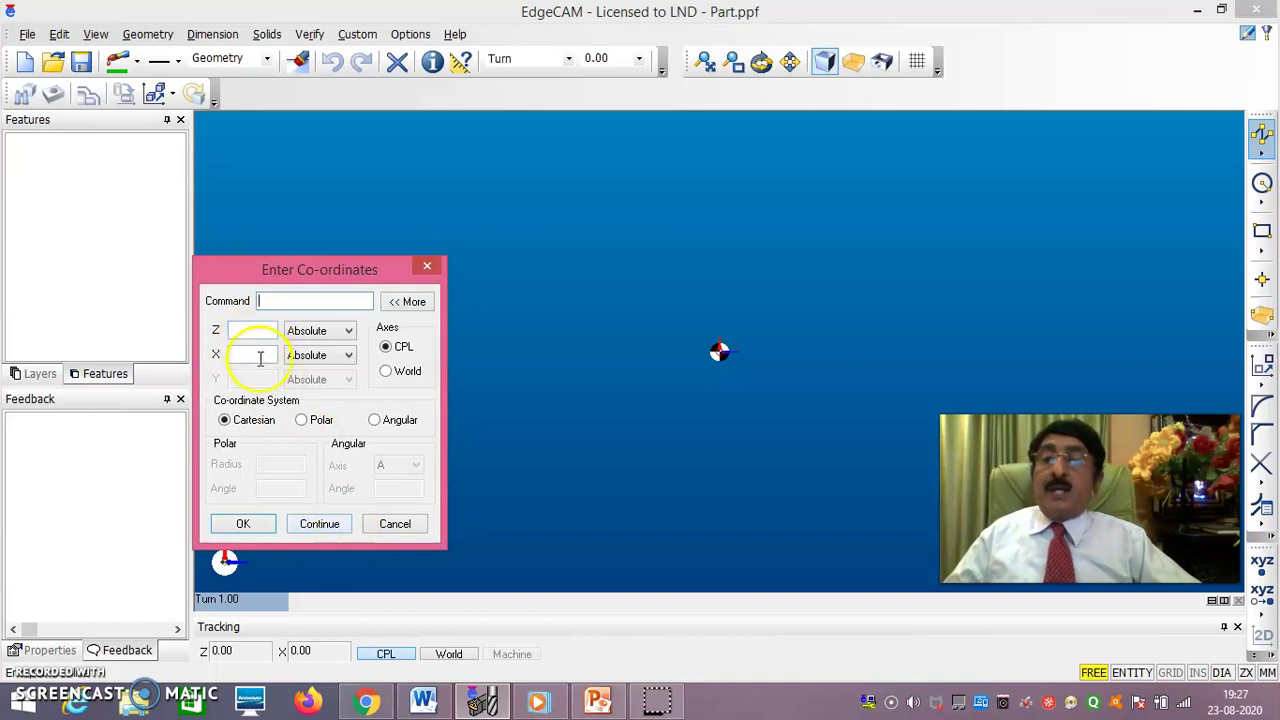
# Step: Draw the first profile line from the origin to the absolute point Z0, X52
pyautogui.click(266, 375)
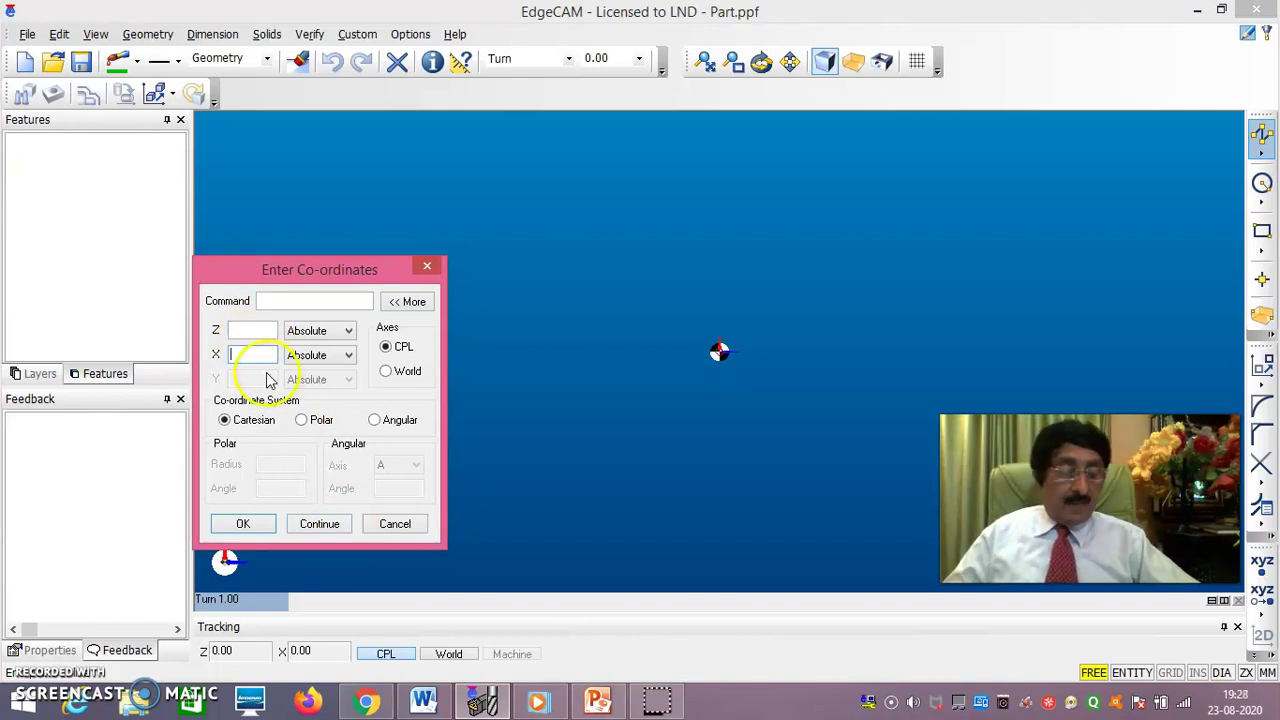
pyautogui.write('5')
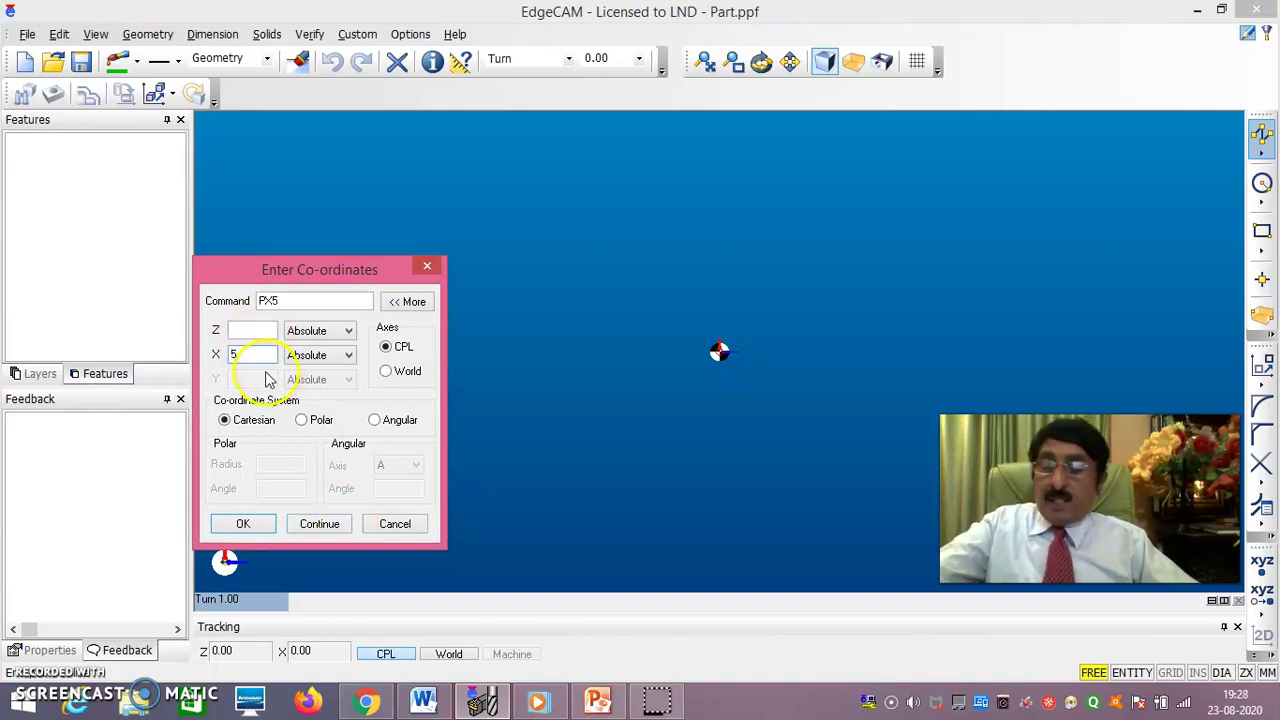
pyautogui.write('2')
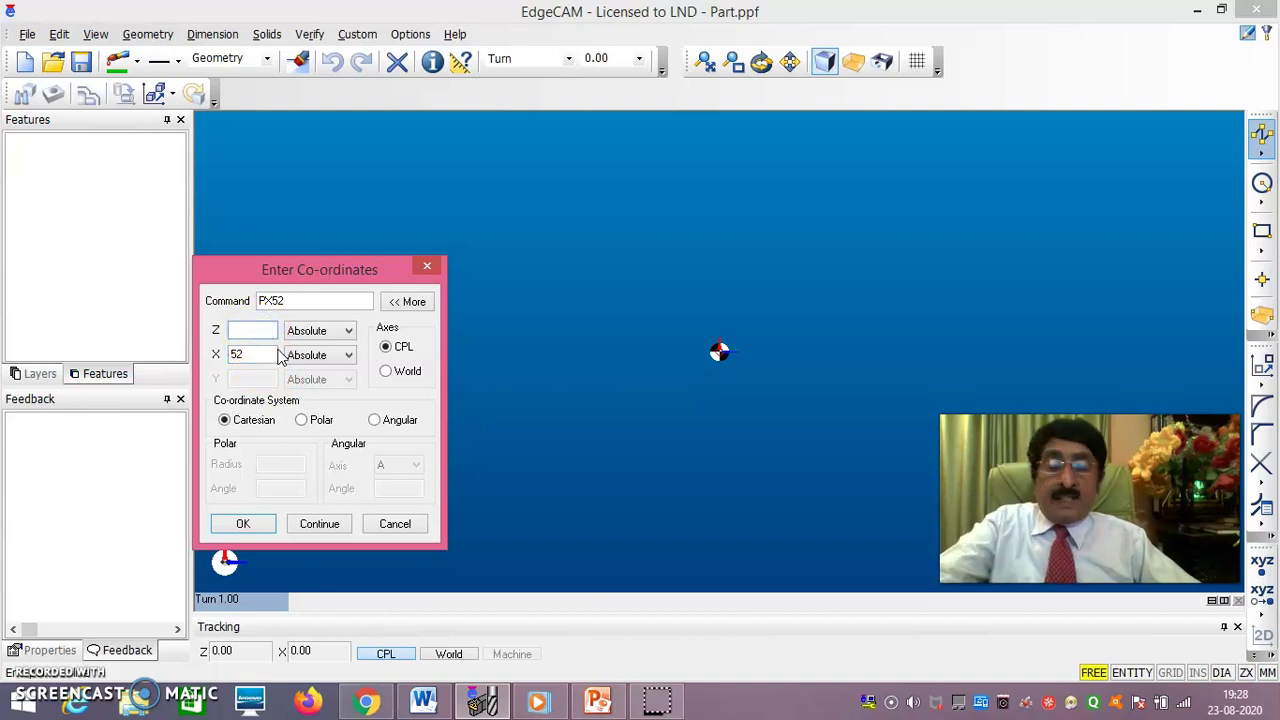
pyautogui.write('0')
pyautogui.click(320, 524)
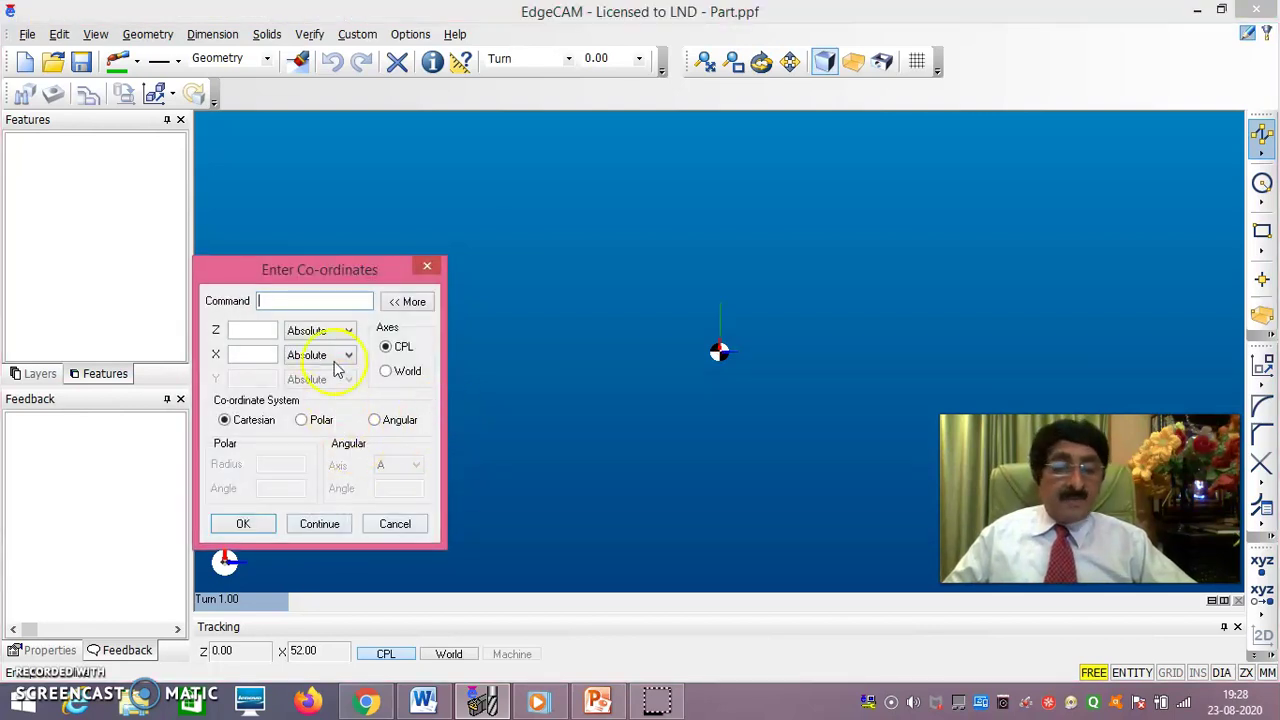
# Step: Continue the profile line to the absolute point Z-30, X52
pyautogui.click(256, 330)
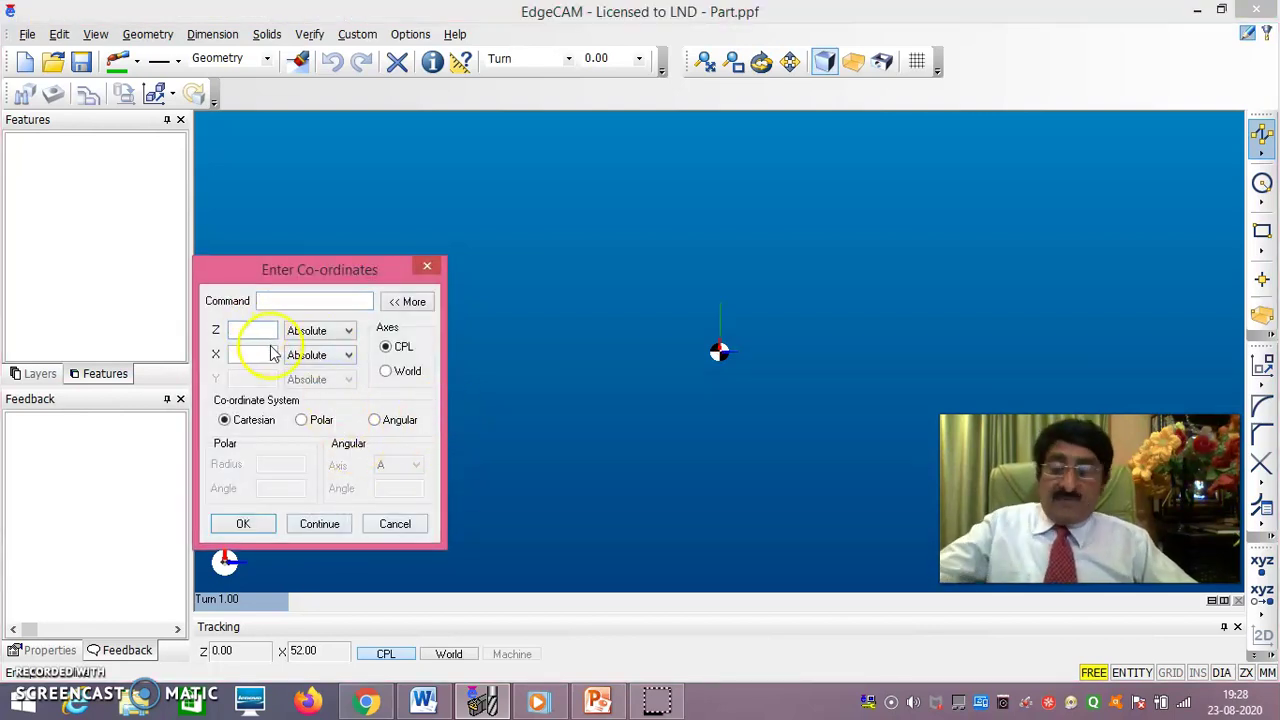
pyautogui.write('52')
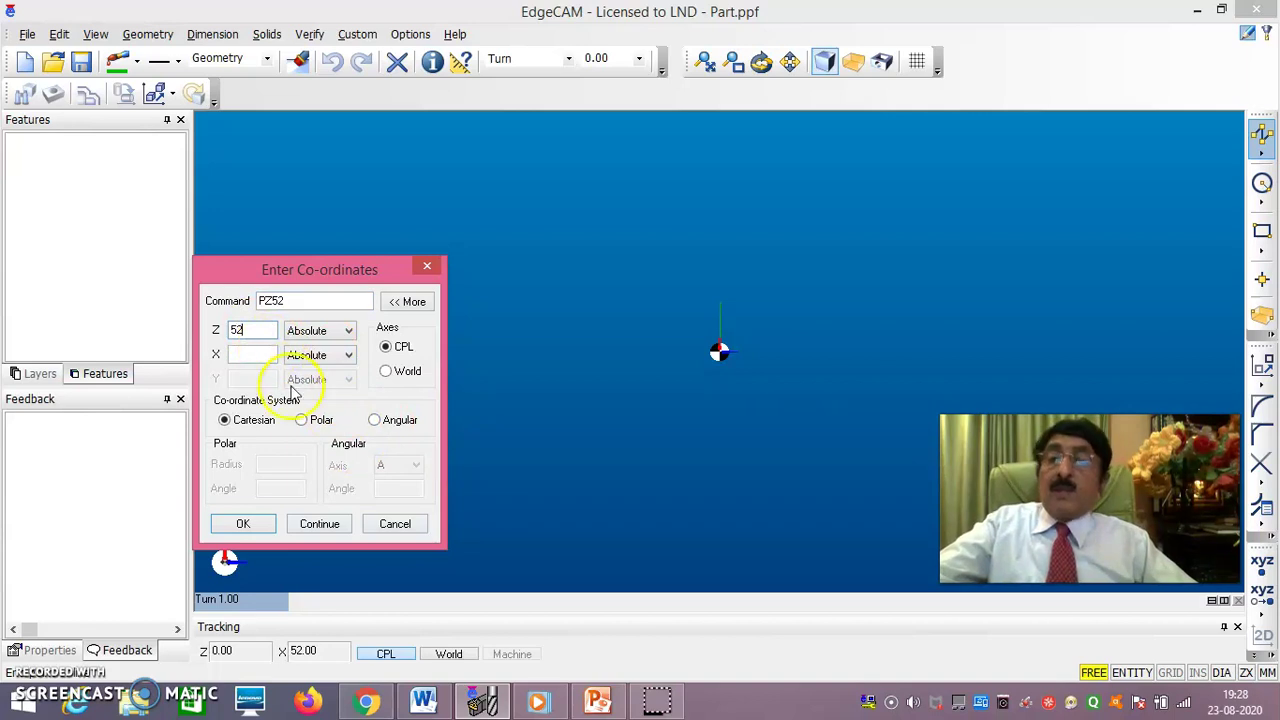
pyautogui.click(251, 354)
pyautogui.write('52')
pyautogui.click(276, 348)
pyautogui.click(260, 334)
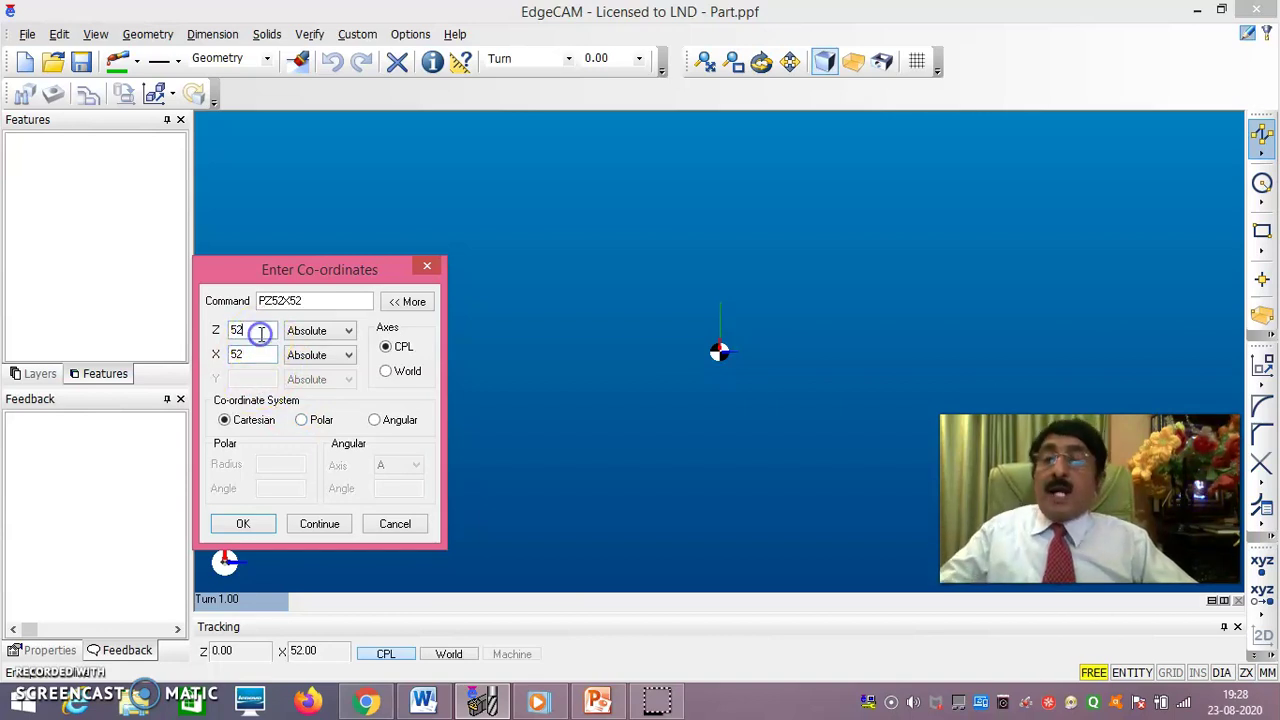
pyautogui.press('BackSpace')
pyautogui.write('-30')
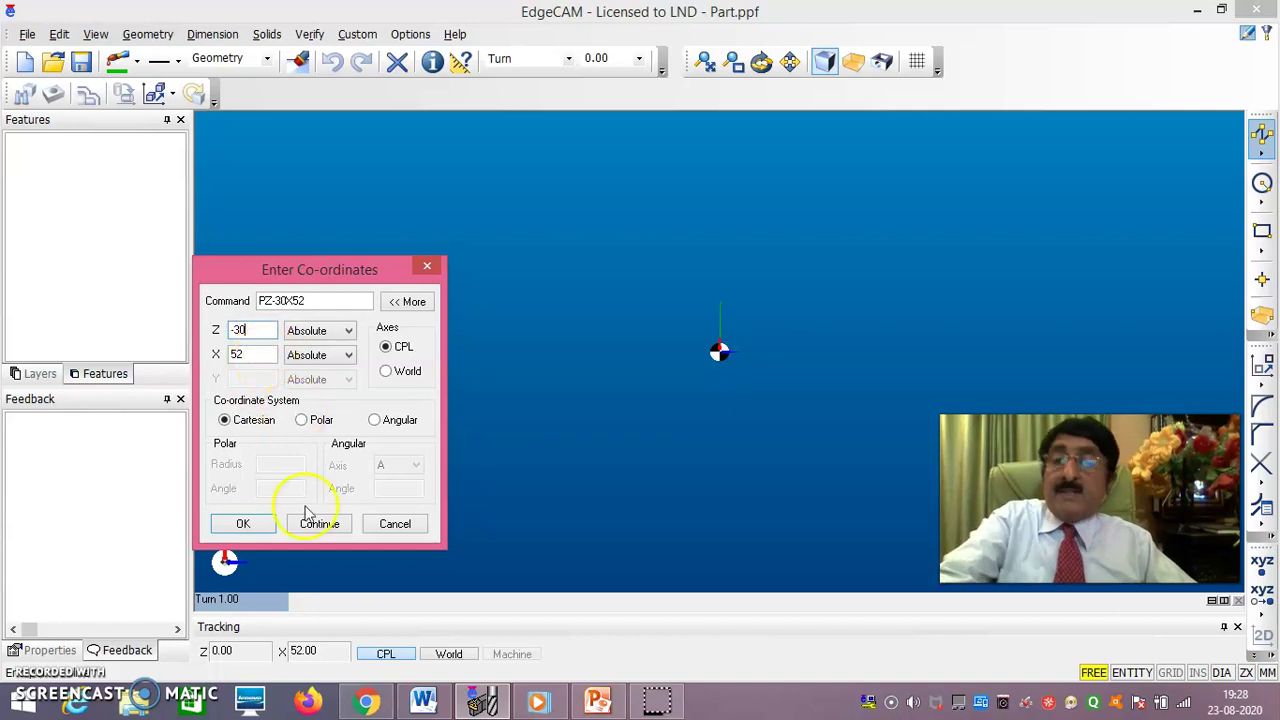
pyautogui.click(320, 524)
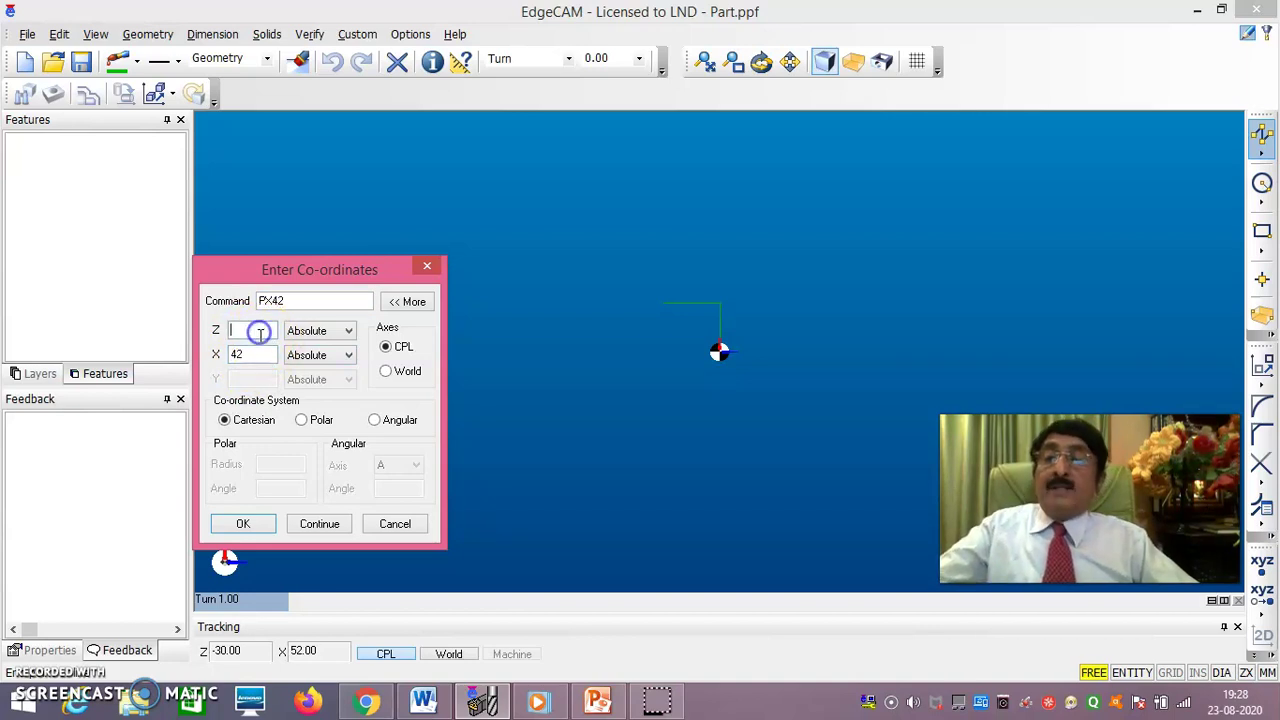
# Step: Step the profile down to Z-30, X42 and extend it along the groove bottom to Z-45, X42
pyautogui.write('-30')
pyautogui.click(324, 525)
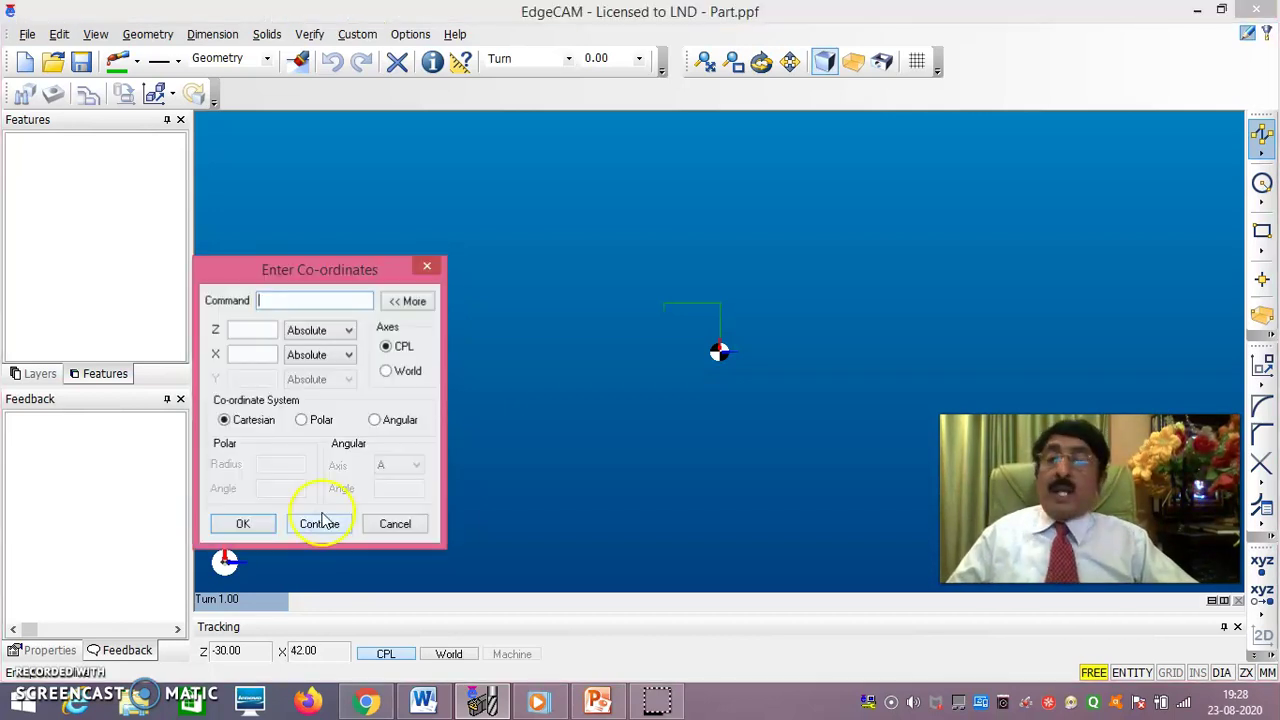
pyautogui.click(251, 354)
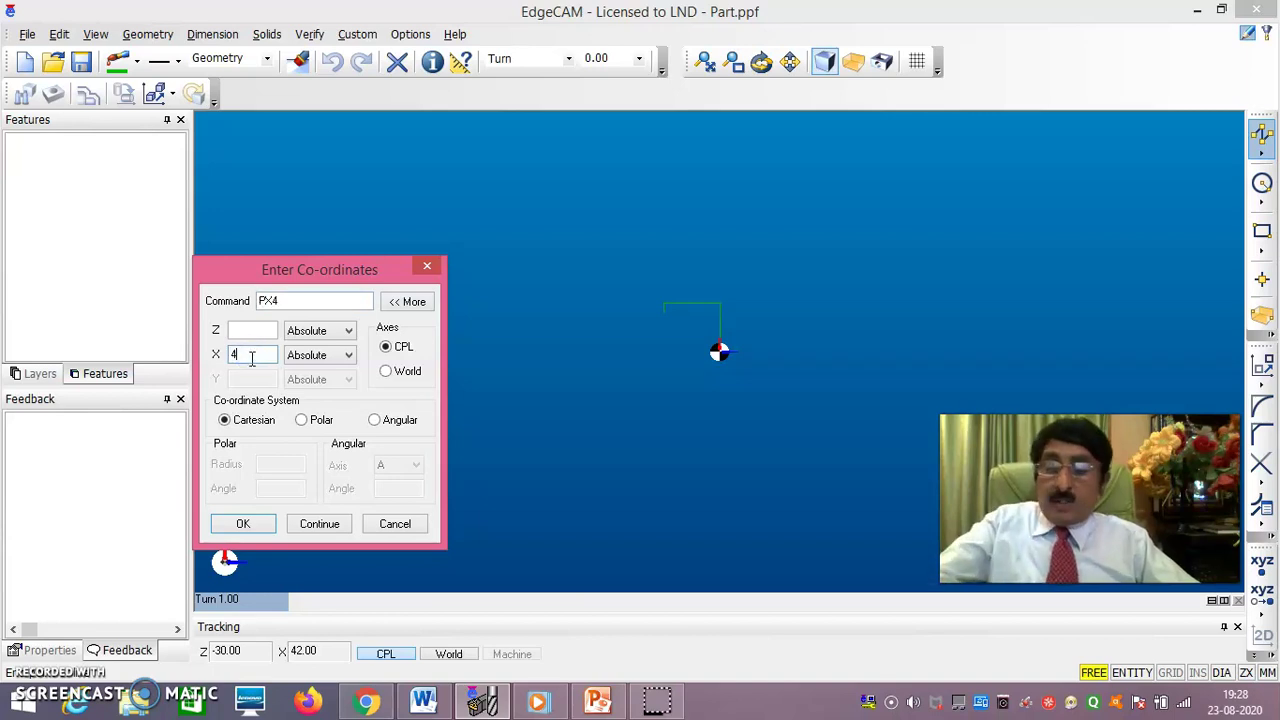
pyautogui.click(249, 331)
pyautogui.write('-')
pyautogui.click(259, 353)
pyautogui.write('45')
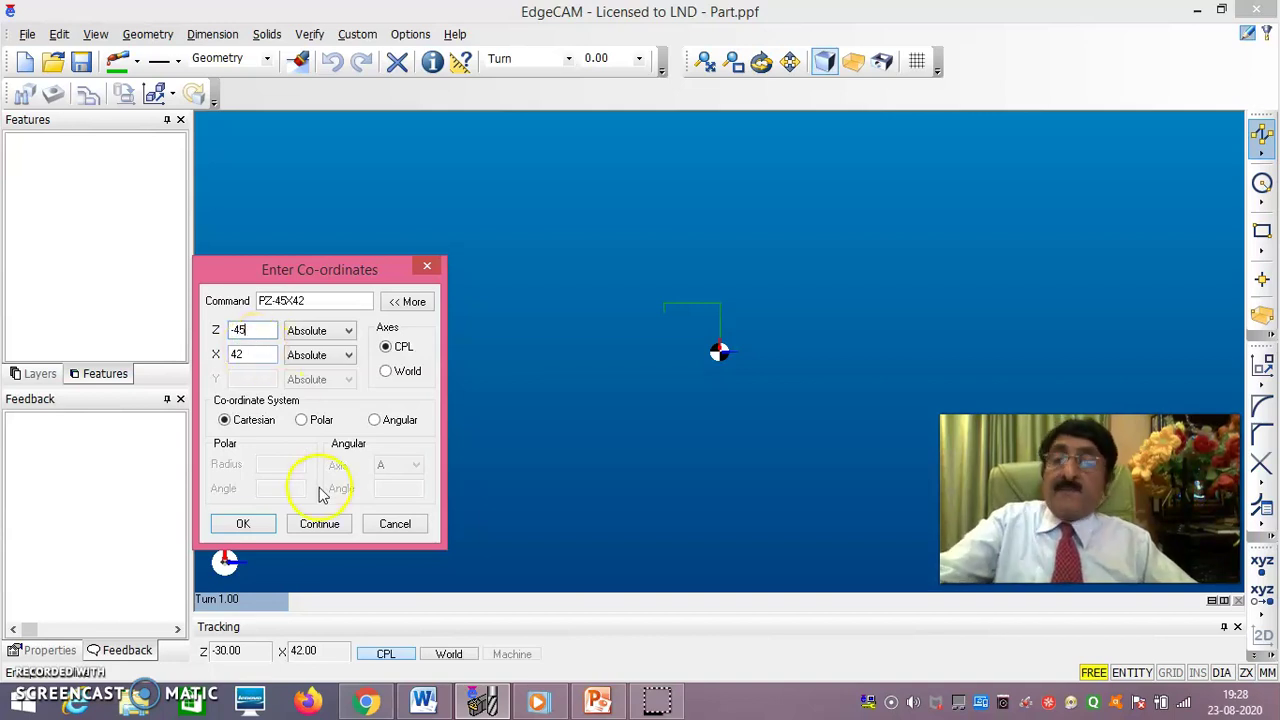
pyautogui.click(322, 523)
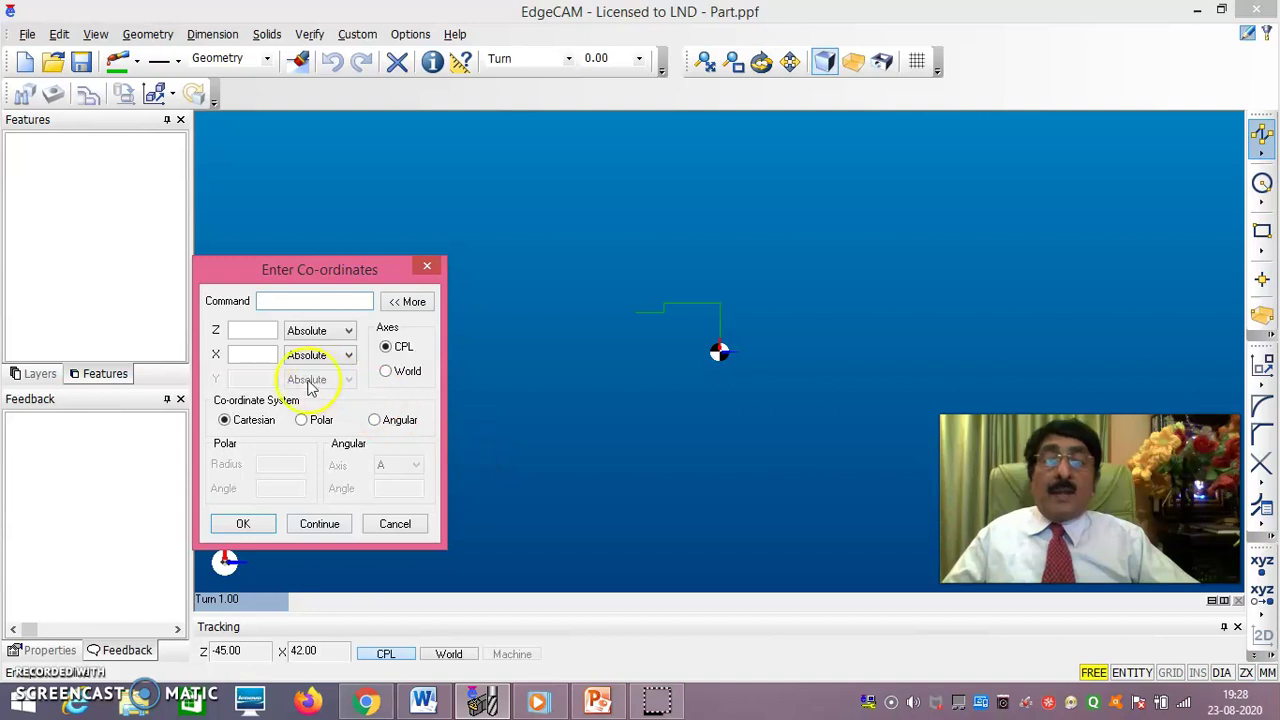
# Step: Raise the profile out of the groove to Z-45, X52 and continue it to Z-70, X52
pyautogui.click(251, 354)
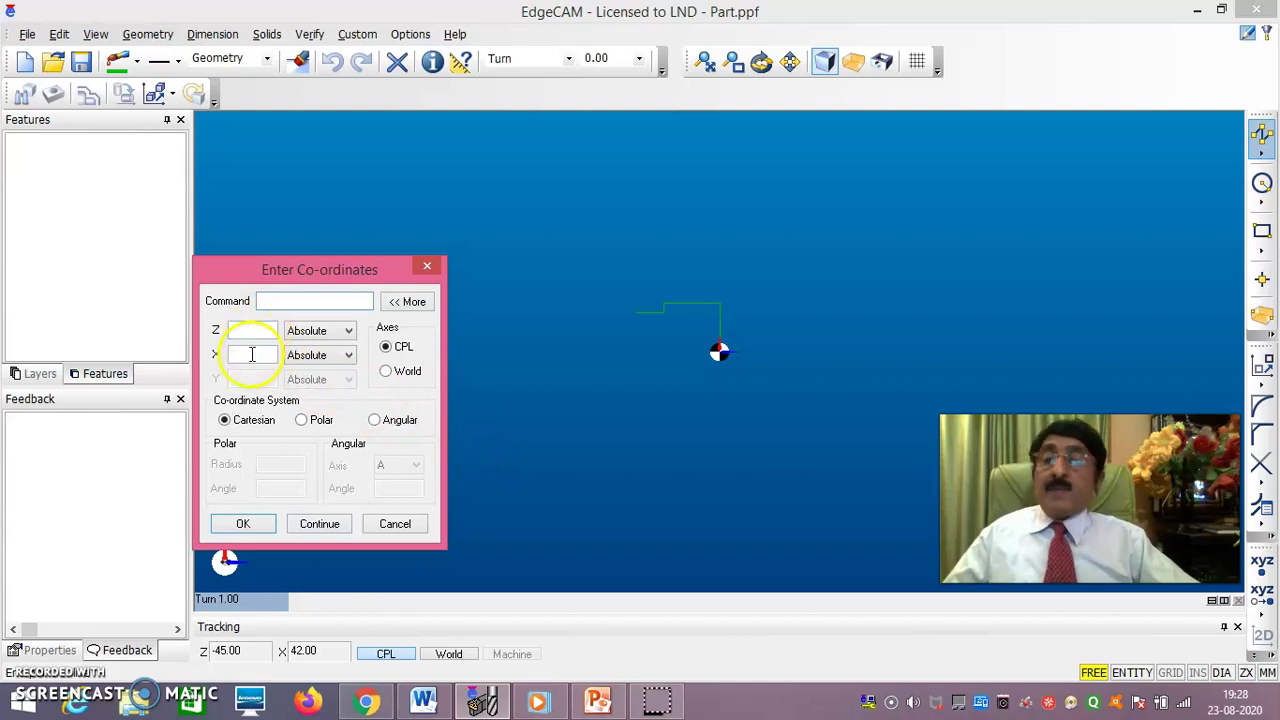
pyautogui.write('52')
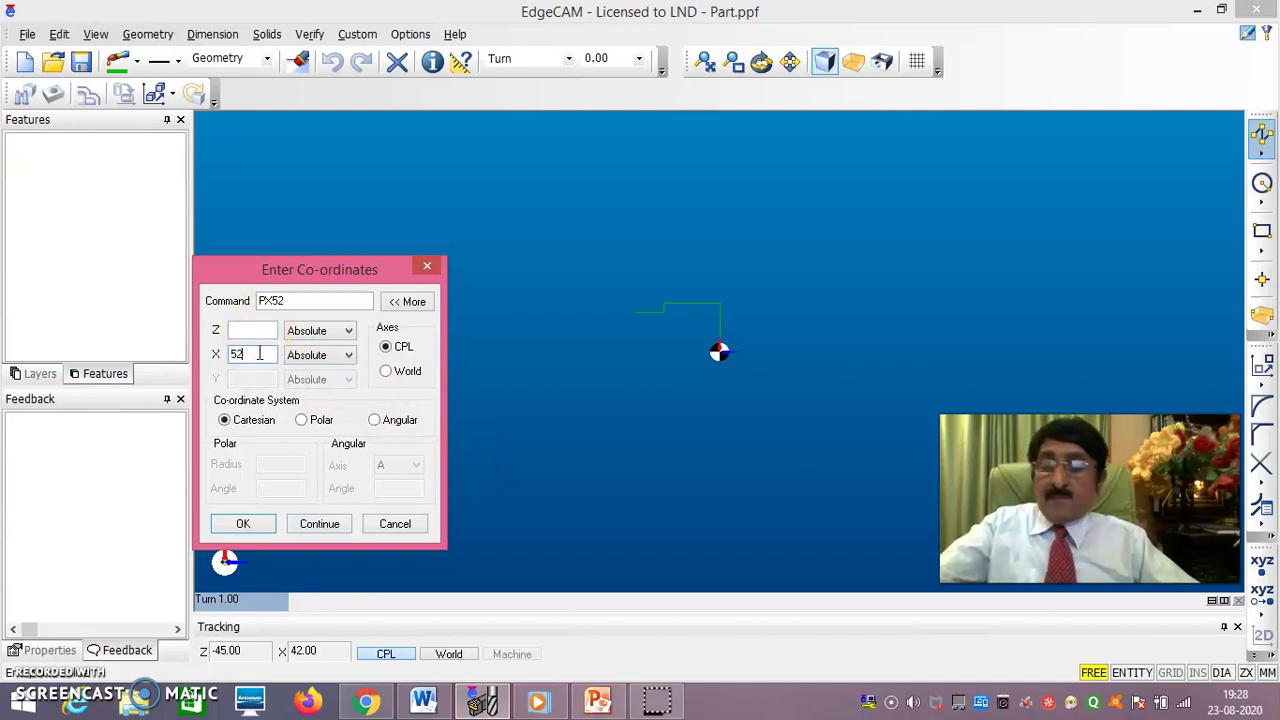
pyautogui.click(250, 332)
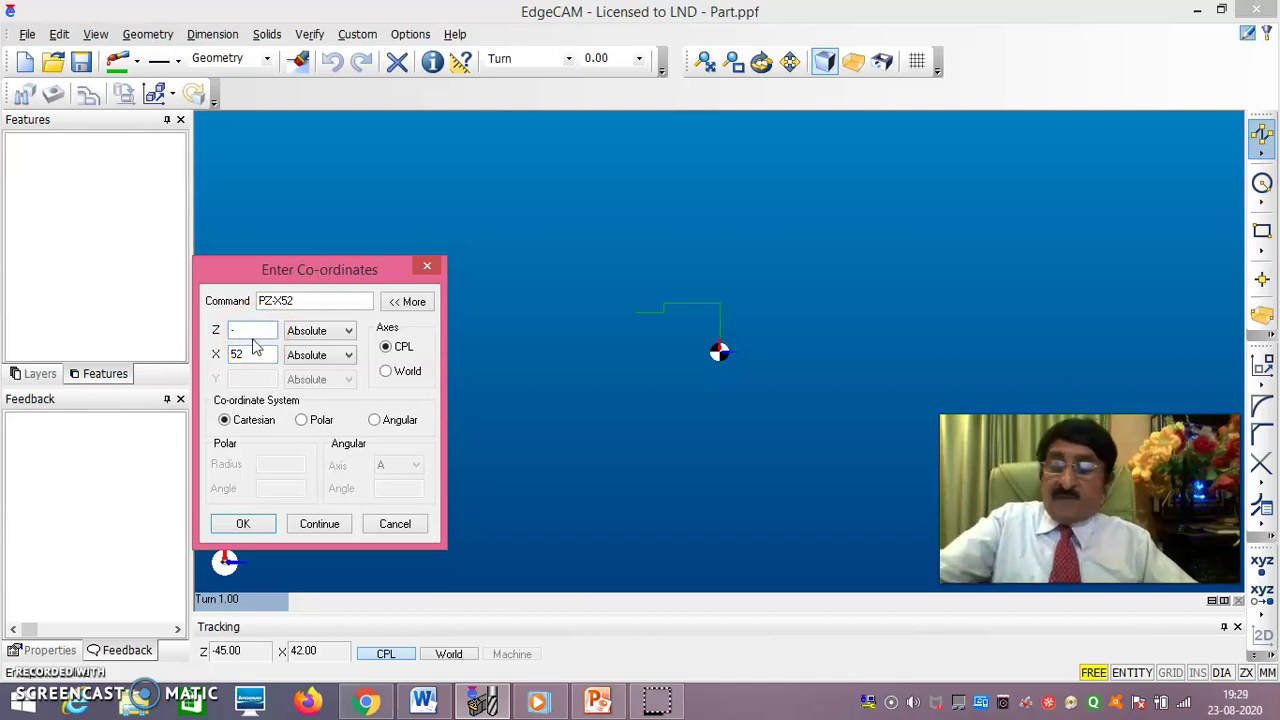
pyautogui.click(318, 526)
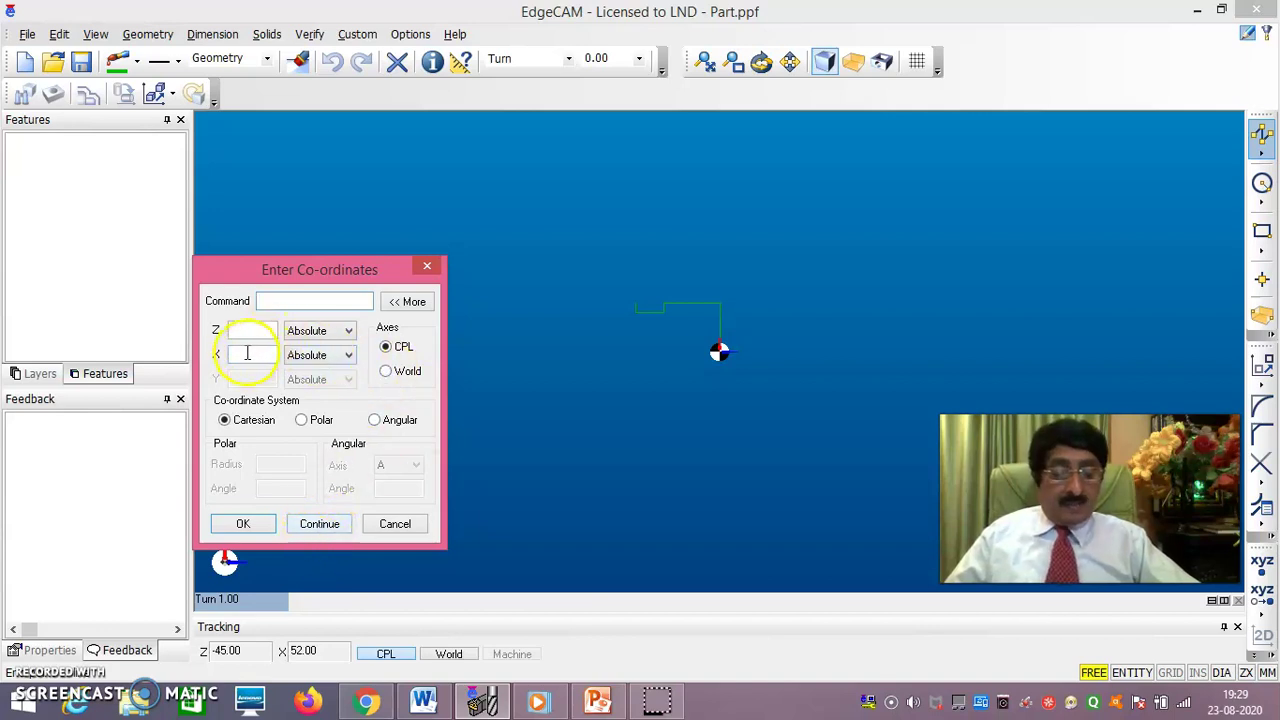
pyautogui.click(248, 354)
pyautogui.write('52')
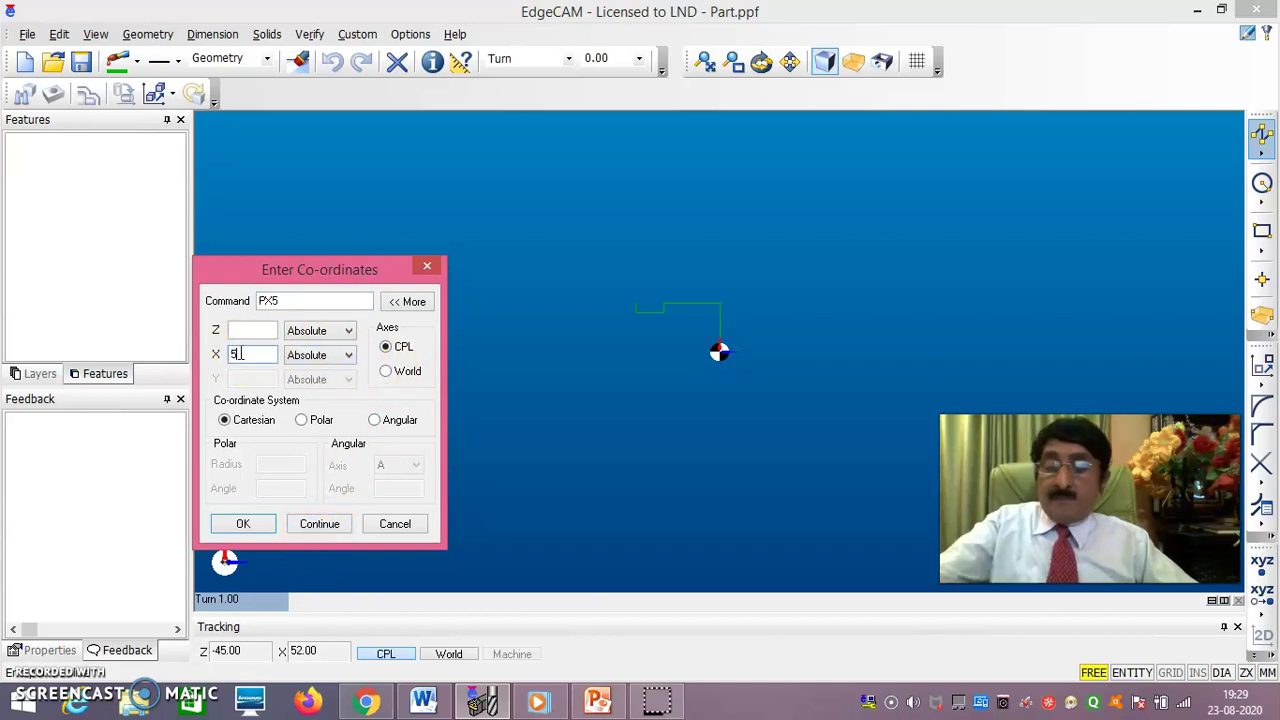
pyautogui.click(257, 331)
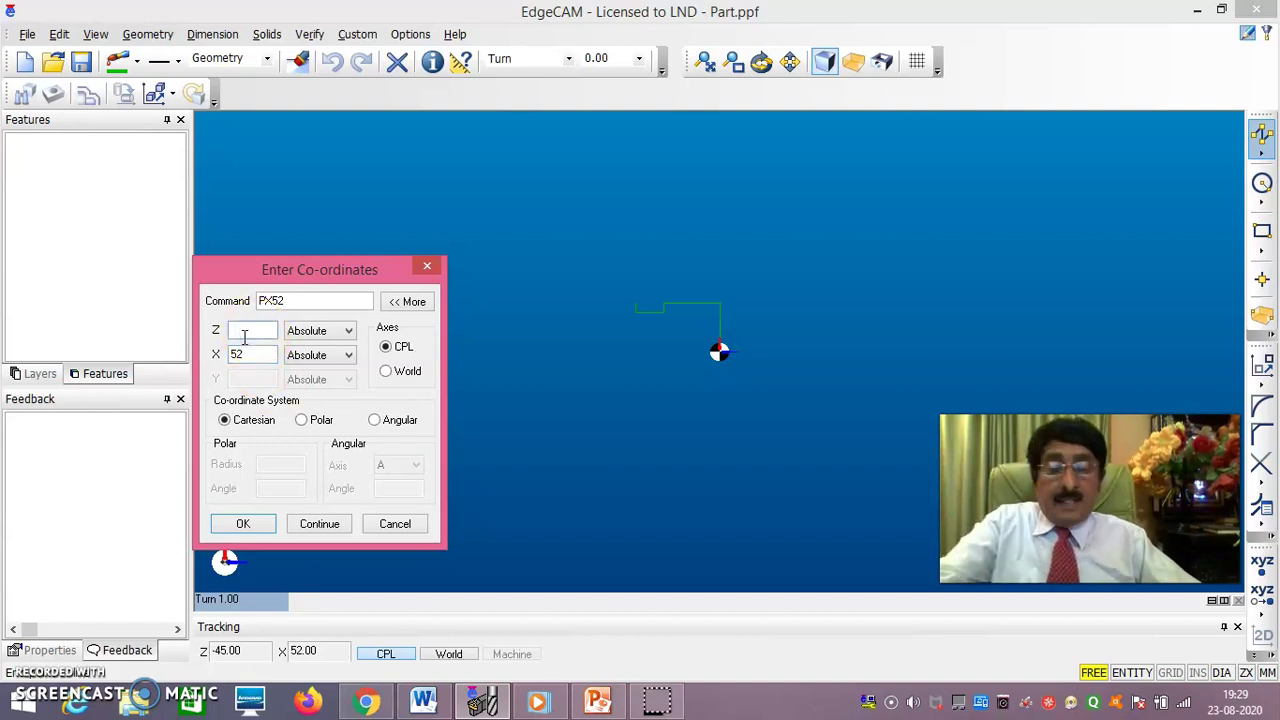
pyautogui.write('-70')
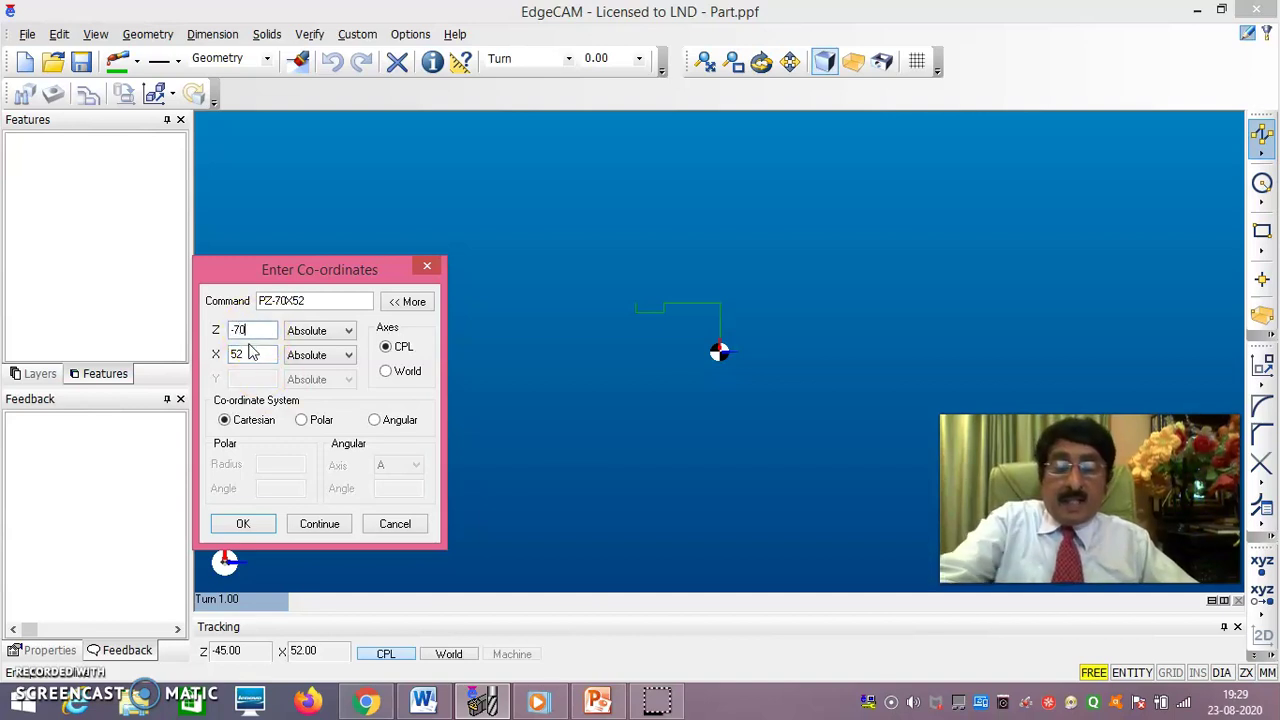
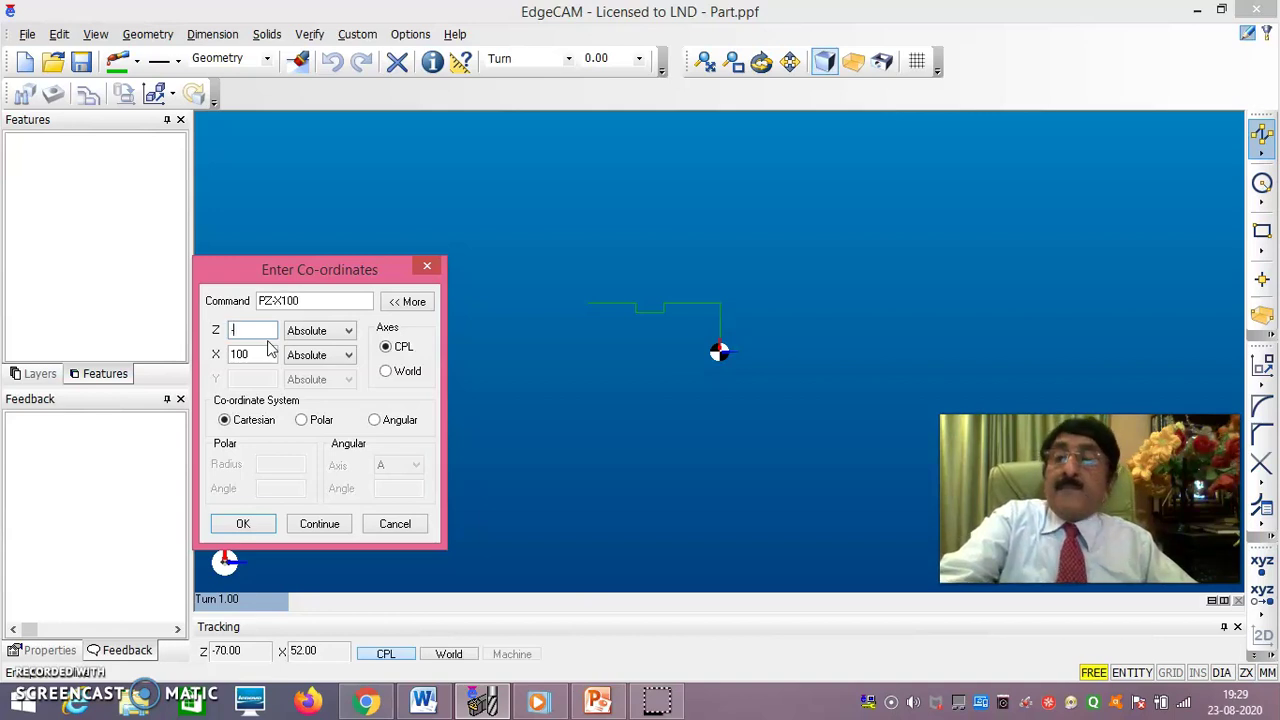
# Step: Add the taper to Z-90, X100 and finish the profile with a line to Z-120, X100
pyautogui.click(319, 524)
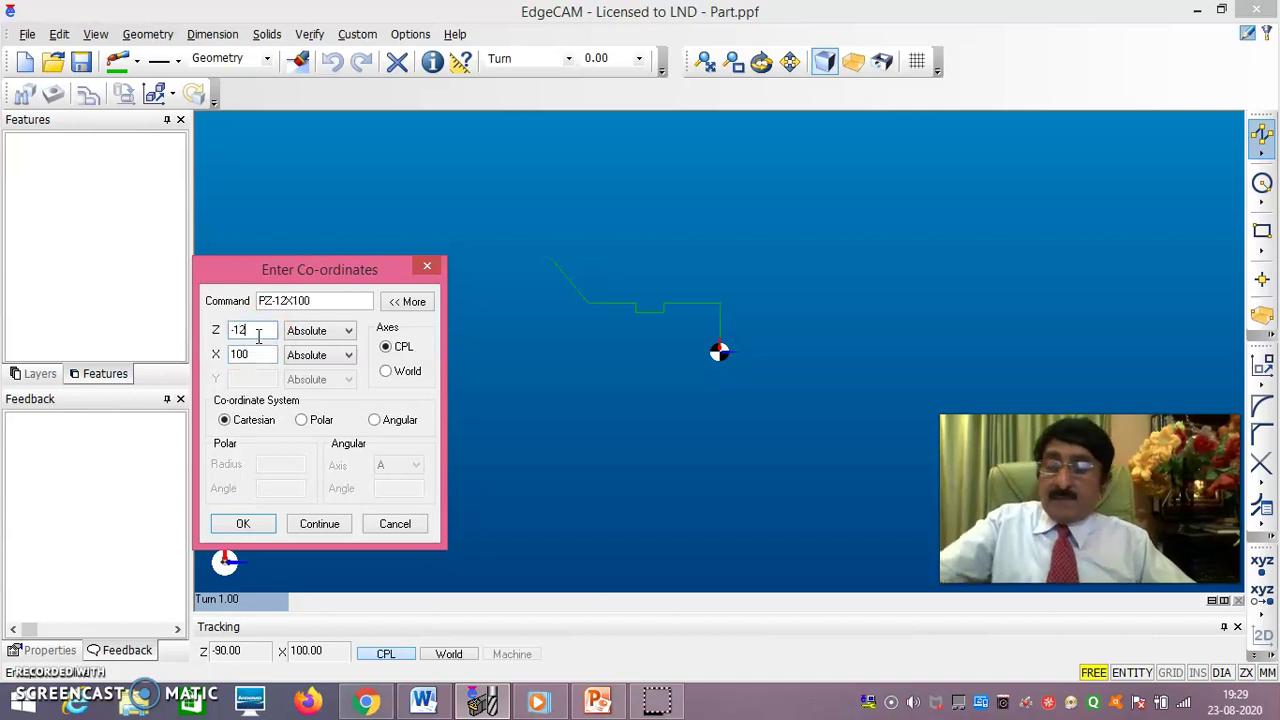
pyautogui.write('0')
pyautogui.click(268, 336)
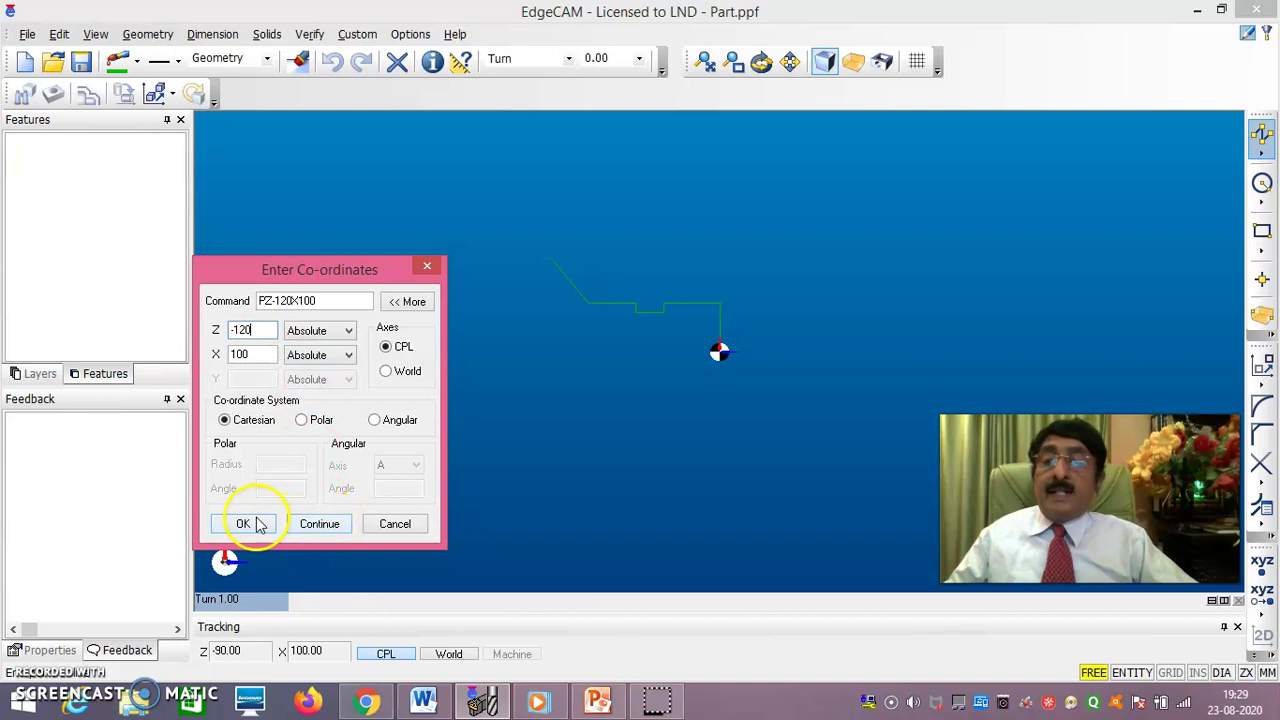
pyautogui.click(256, 530)
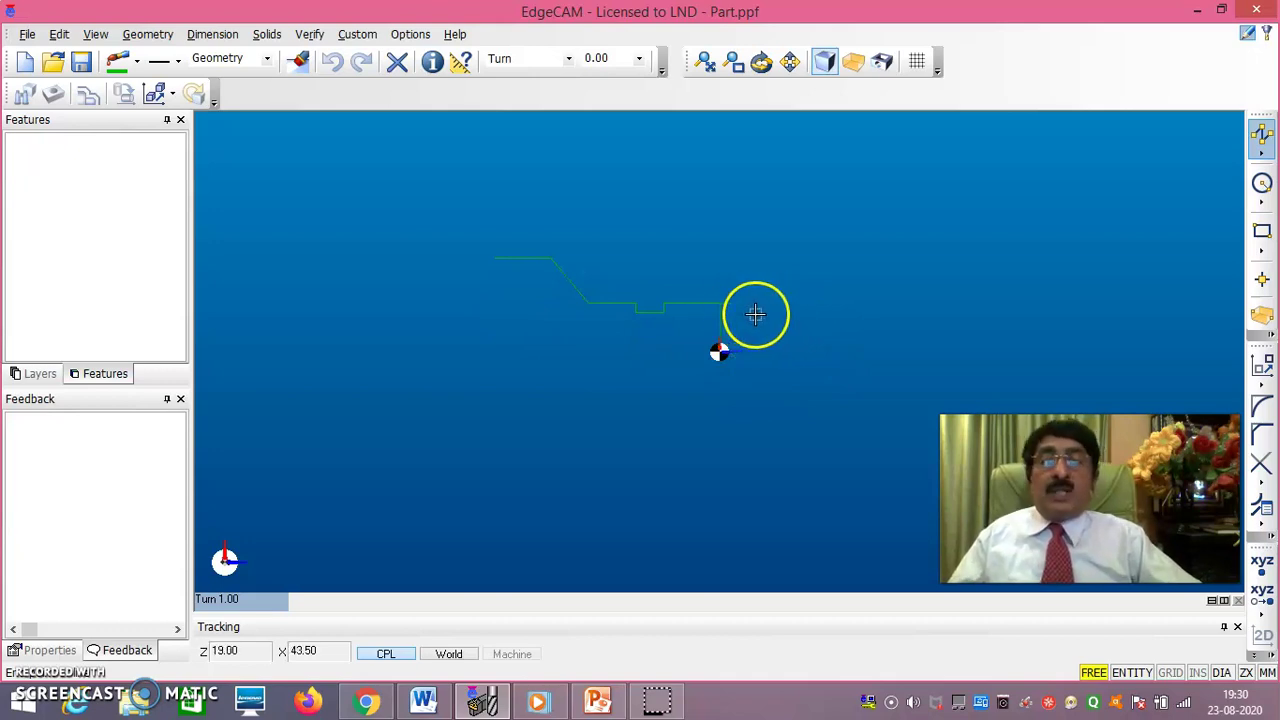
# Step: Create automatic cylinder stock around the profile with start, end and radius extensions of 5
pyautogui.click(147, 34)
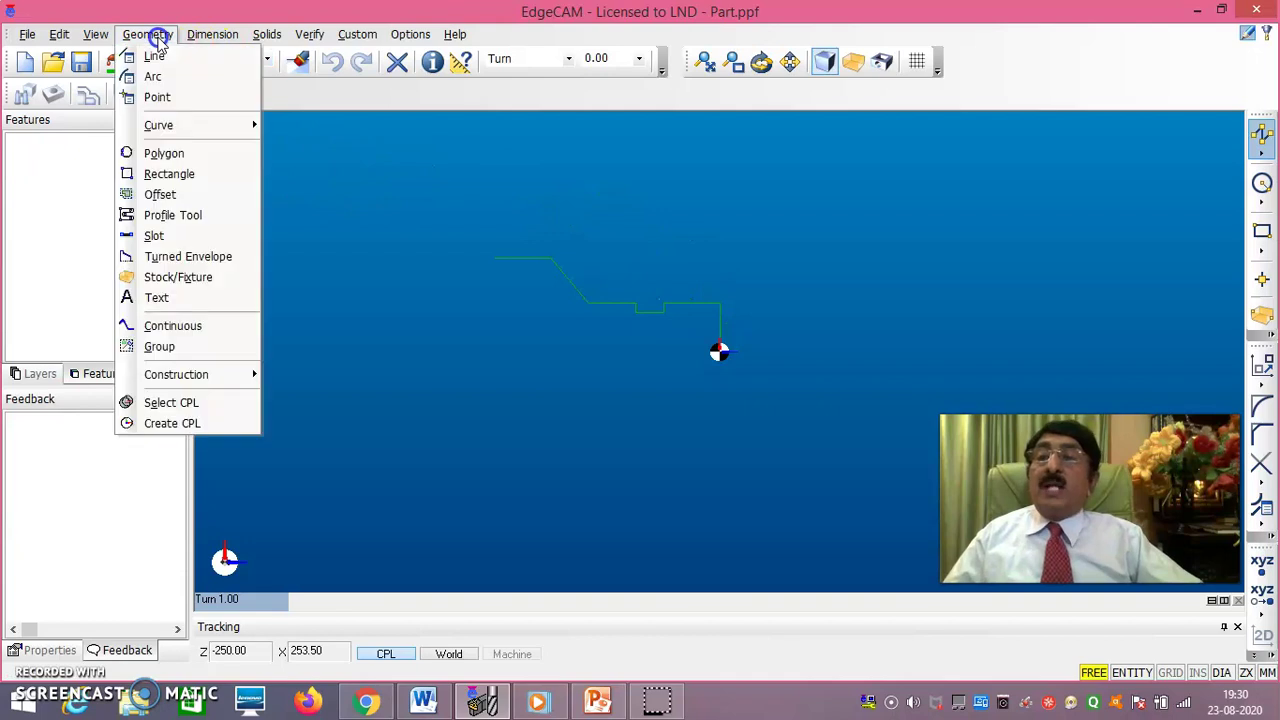
pyautogui.click(211, 277)
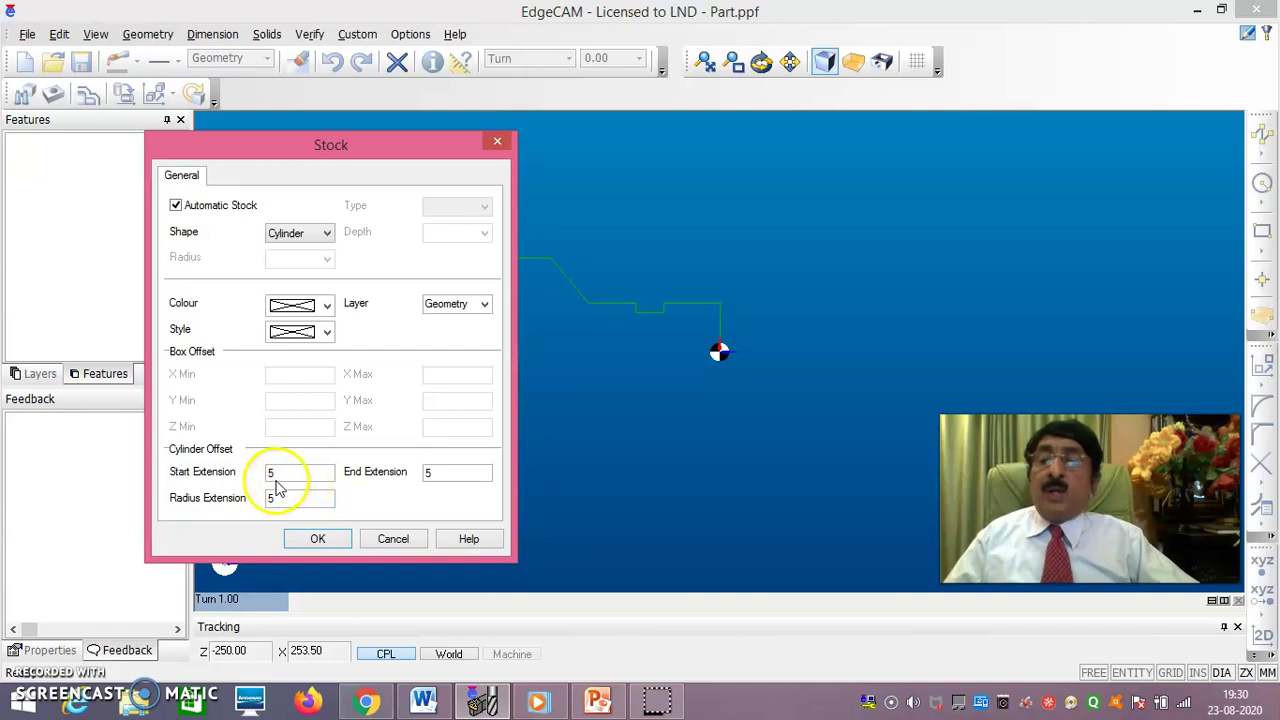
pyautogui.click(317, 541)
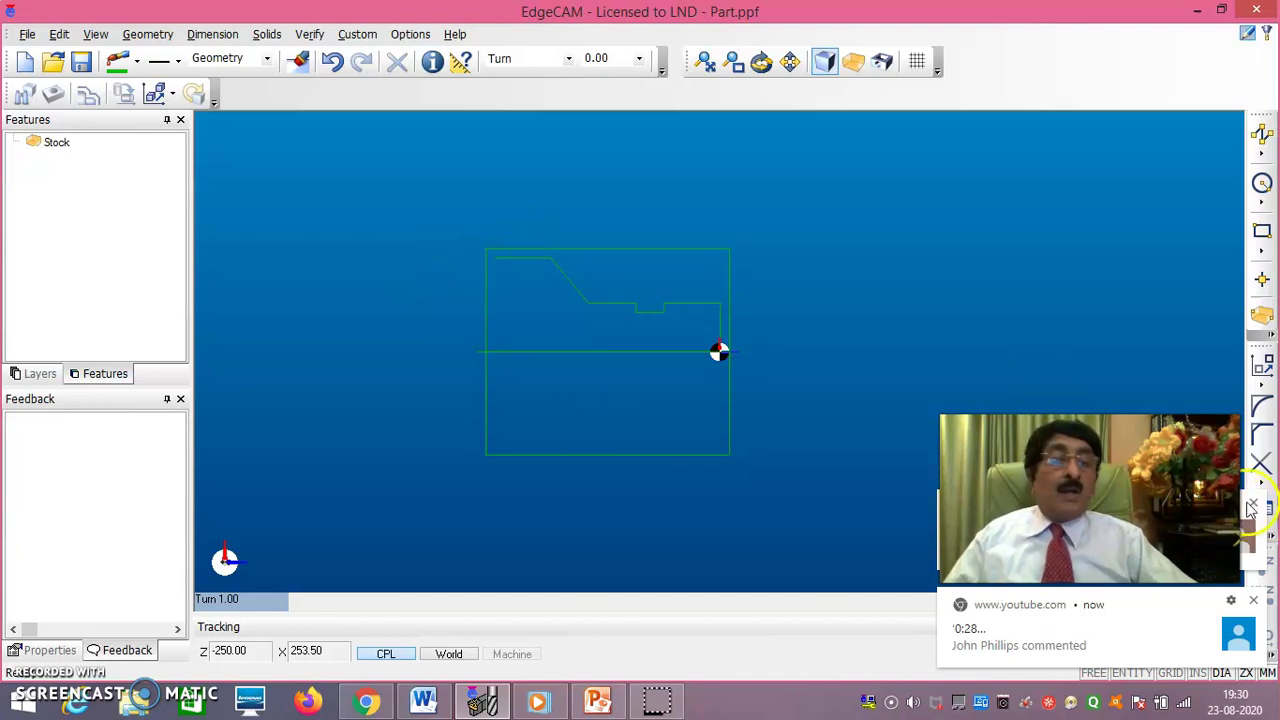
pyautogui.click(1250, 605)
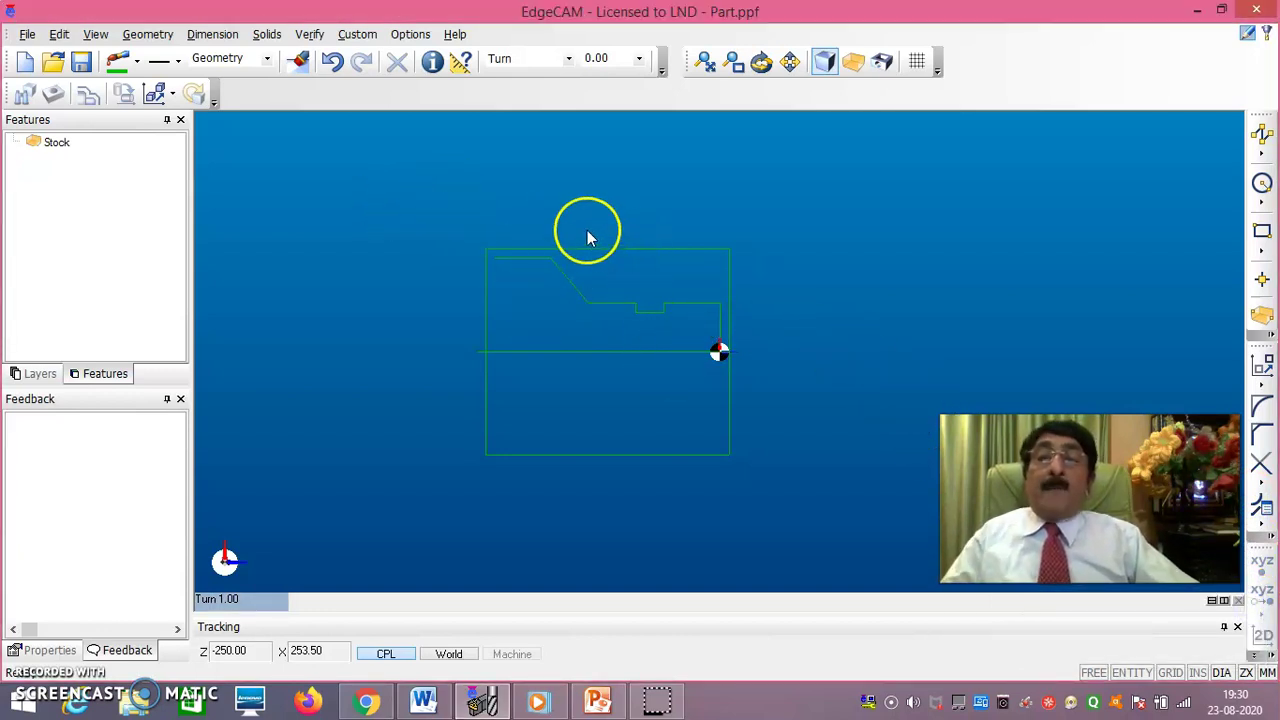
# Step: Switch to manufacturing and create a Turn machining sequence with the fanuc2x.tcp machine tool and the Turn initial CPL
pyautogui.click(405, 36)
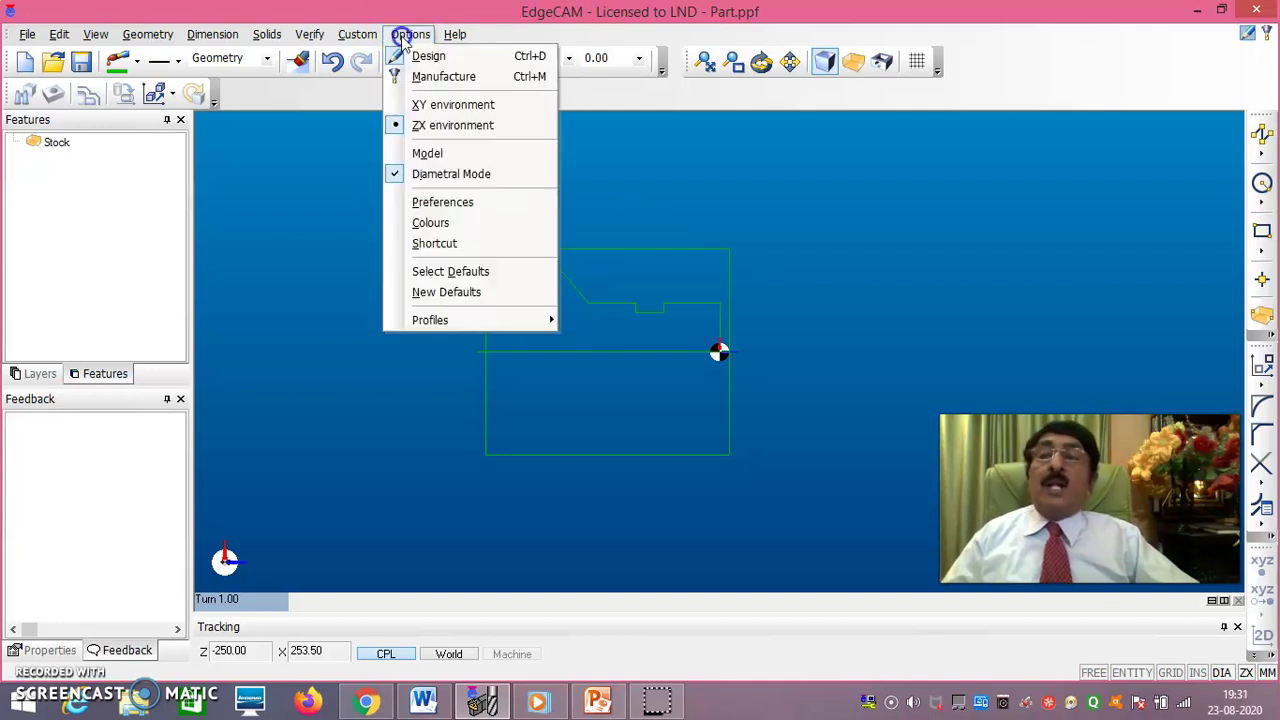
pyautogui.click(437, 78)
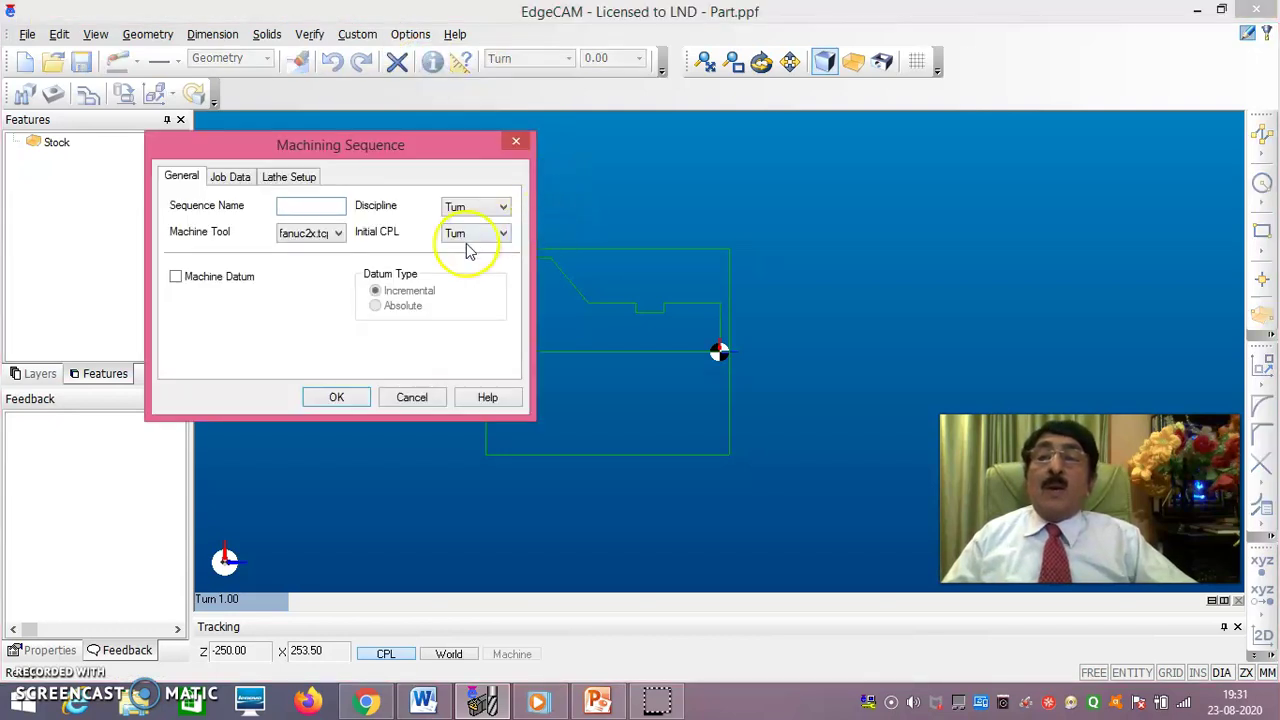
pyautogui.click(338, 233)
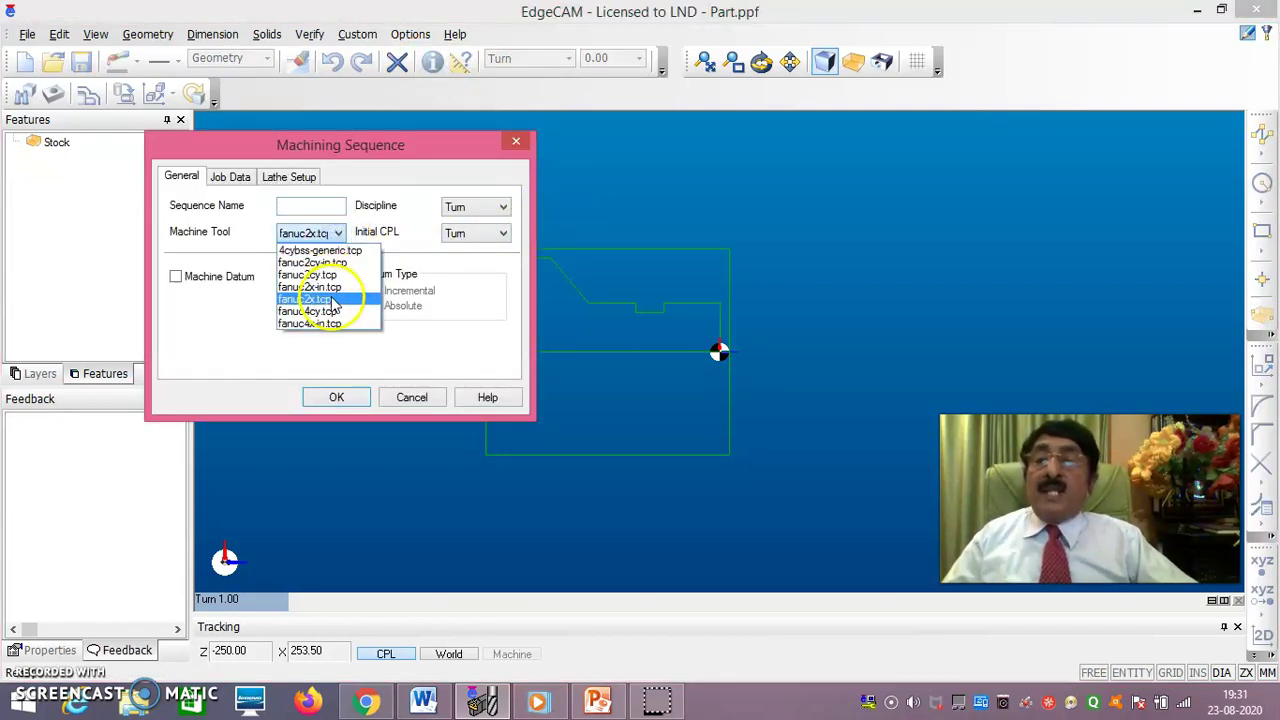
pyautogui.click(332, 300)
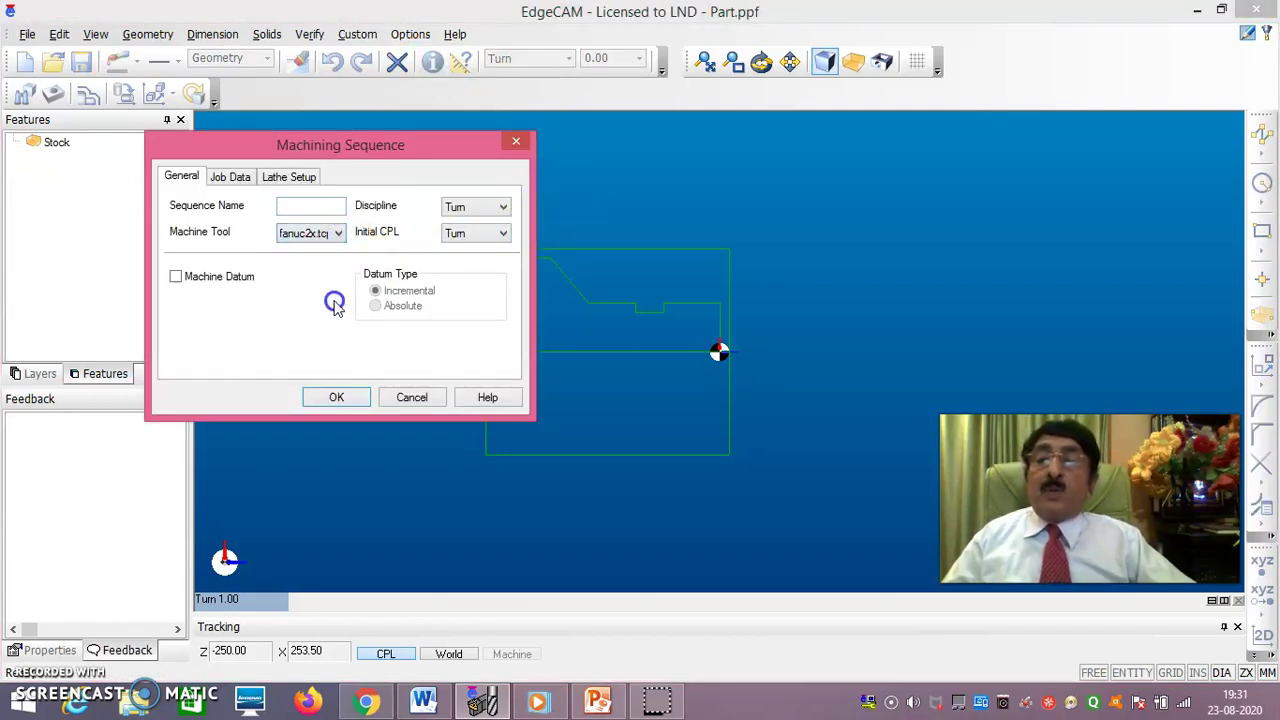
pyautogui.click(338, 398)
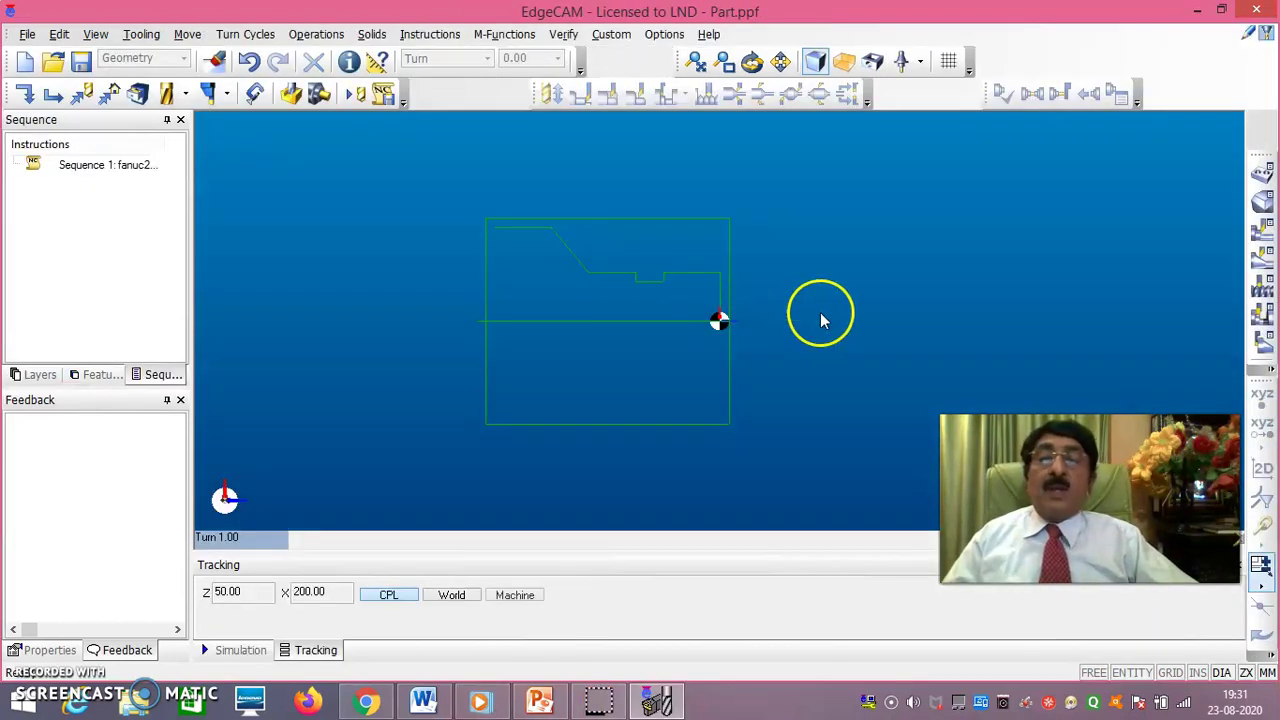
# Step: Add the PCLNL-2525-M12 0.8 General Turn GC1015 turning tool from the tool store to the sequence
pyautogui.click(141, 35)
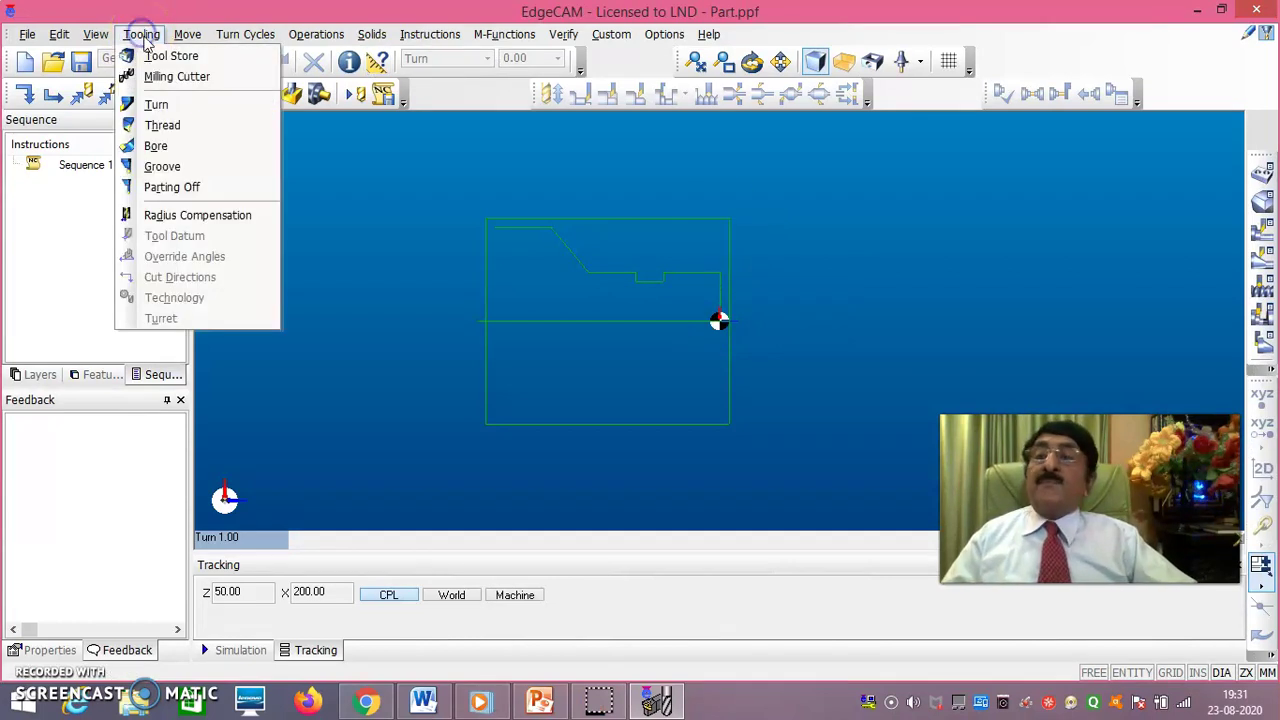
pyautogui.click(160, 105)
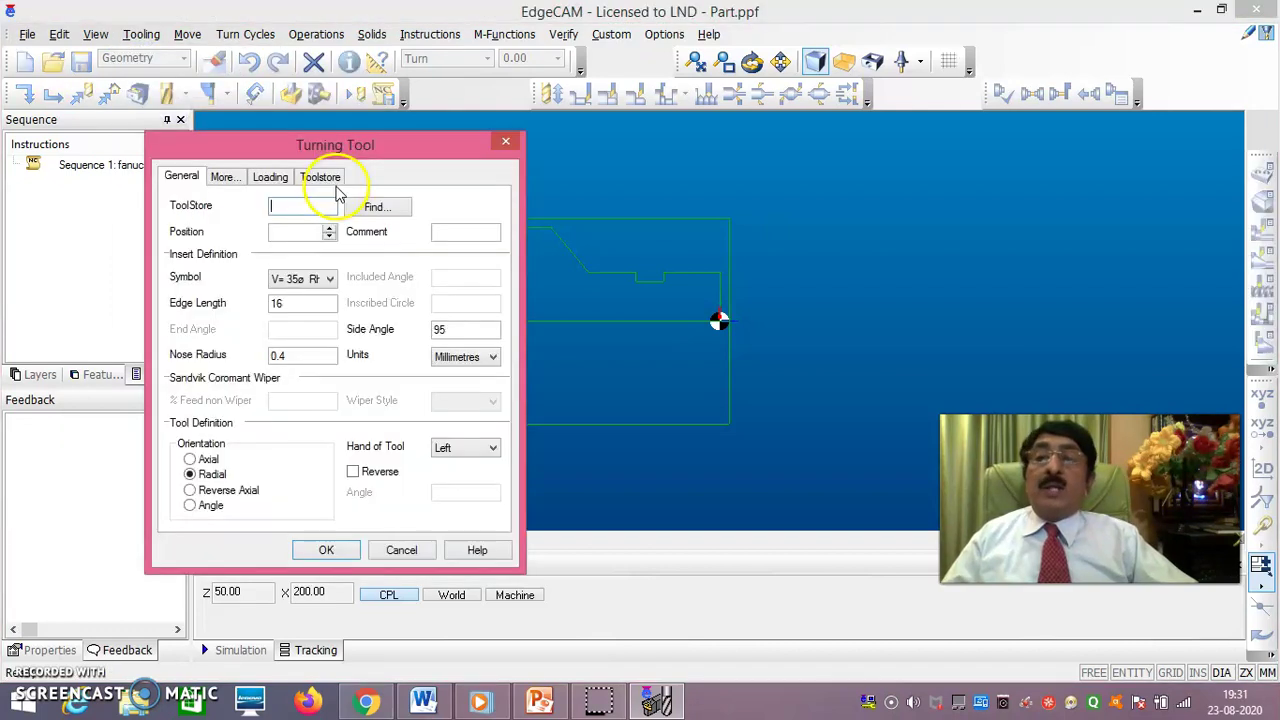
pyautogui.click(385, 215)
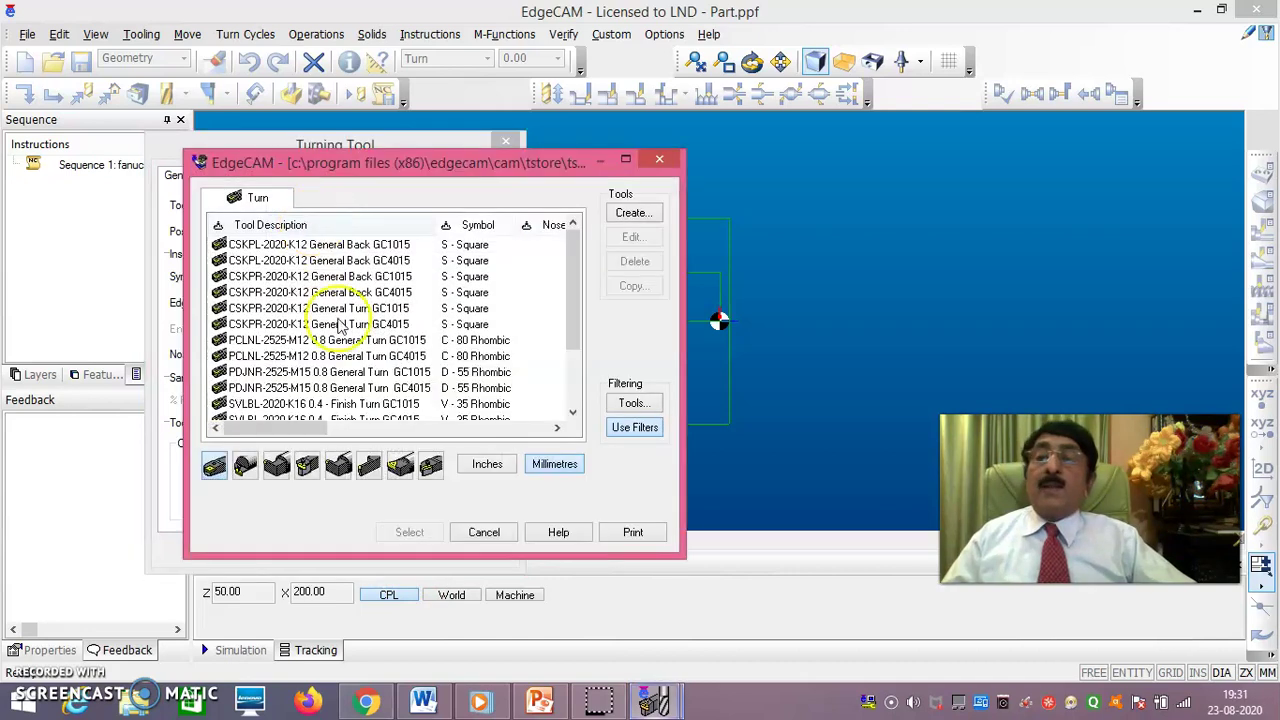
pyautogui.click(380, 341)
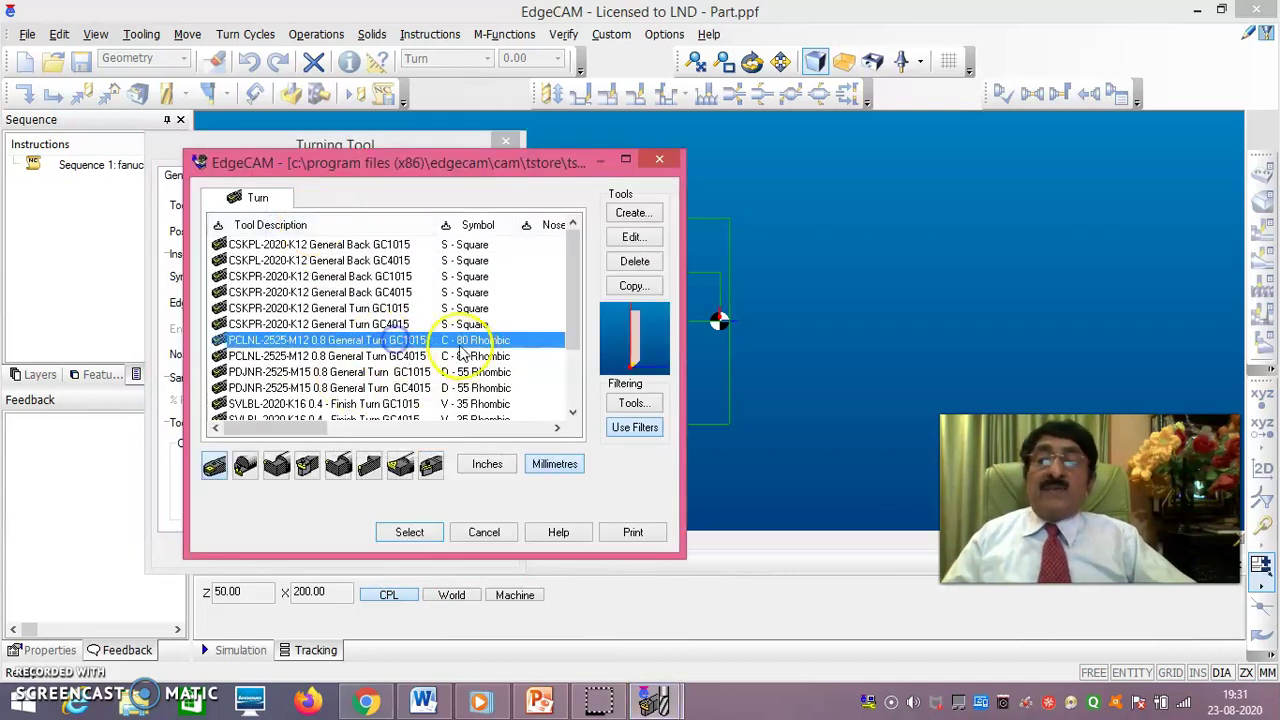
pyautogui.click(409, 533)
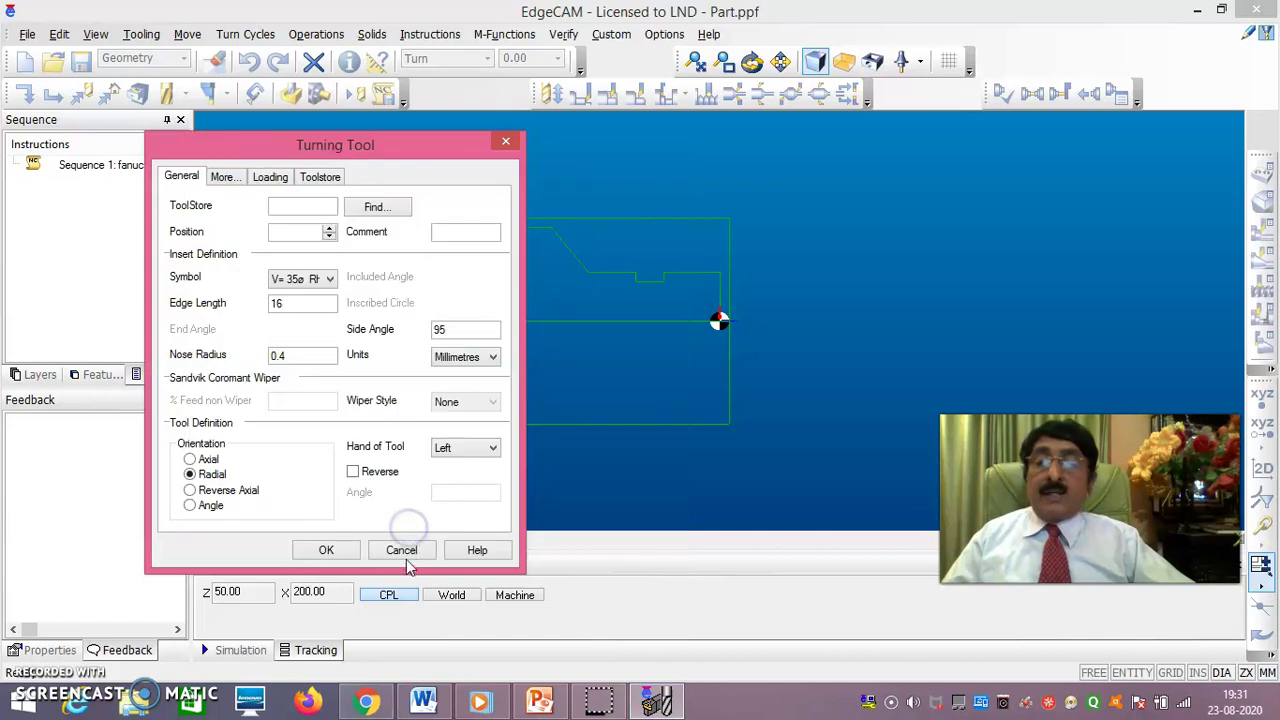
pyautogui.click(327, 551)
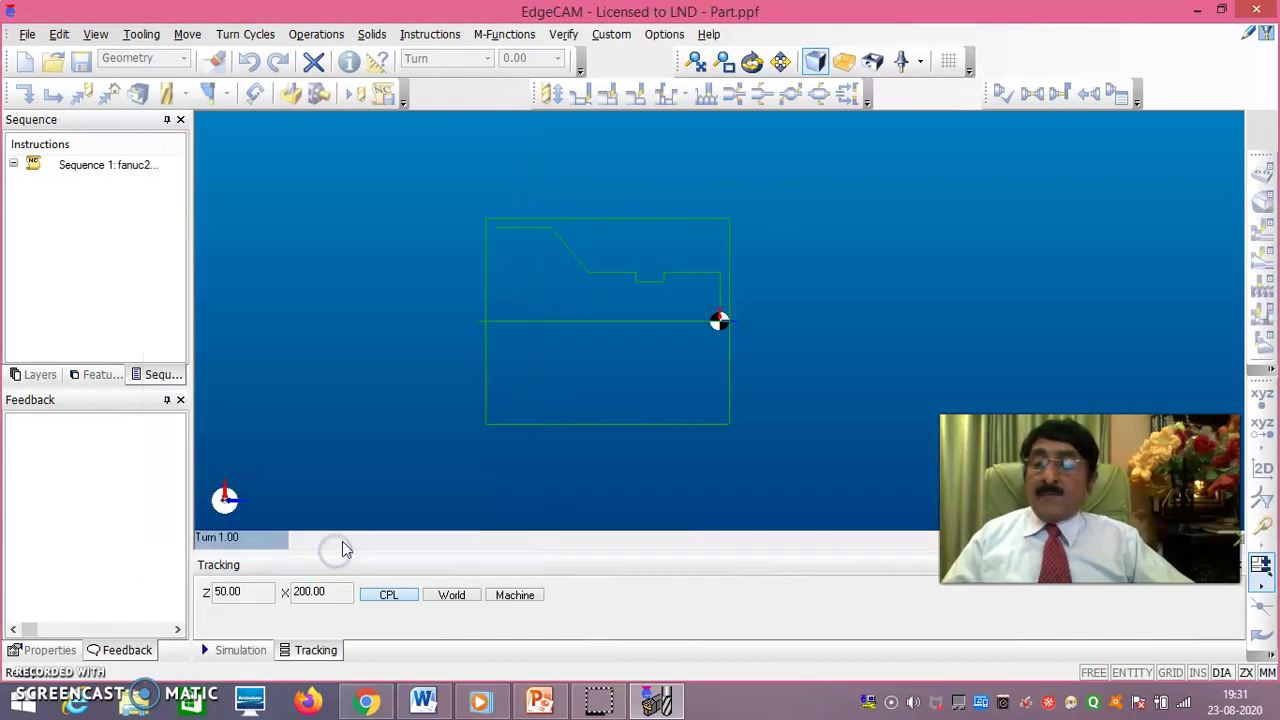
# Step: Set up a Rough Turn cycle with a speed of 1200 RPM and the cut direction Face
pyautogui.click(238, 36)
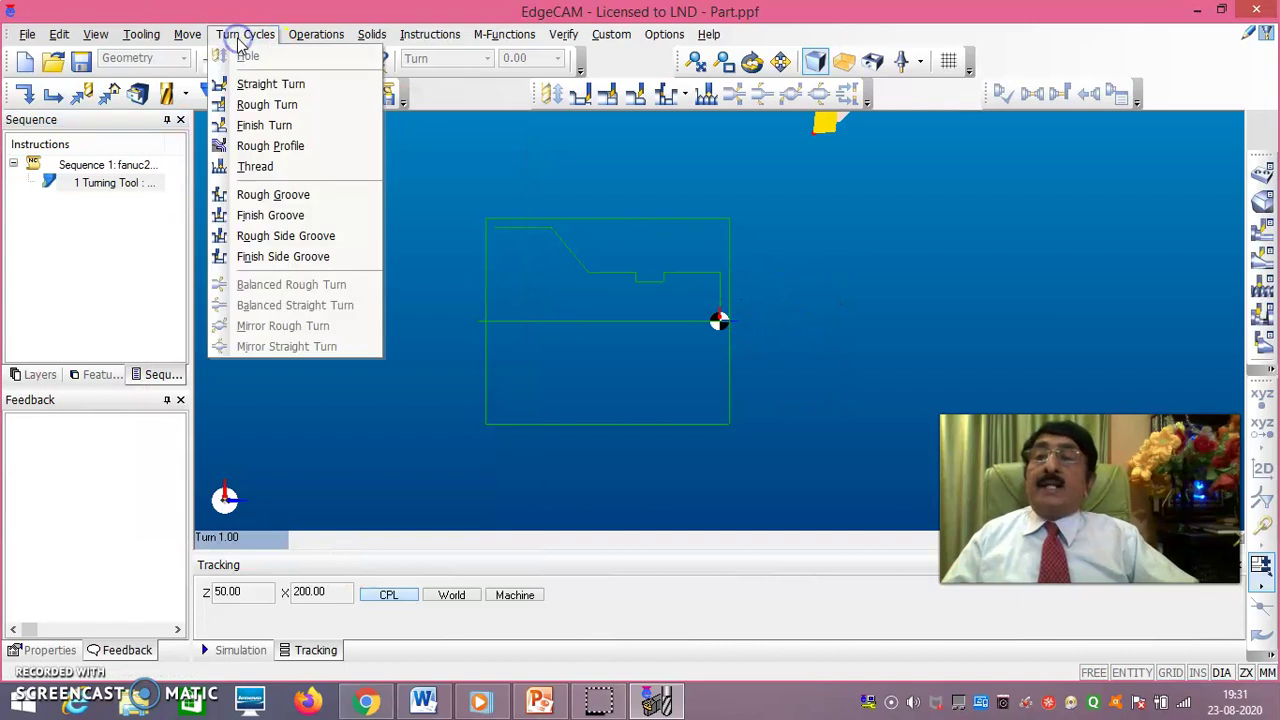
pyautogui.click(266, 106)
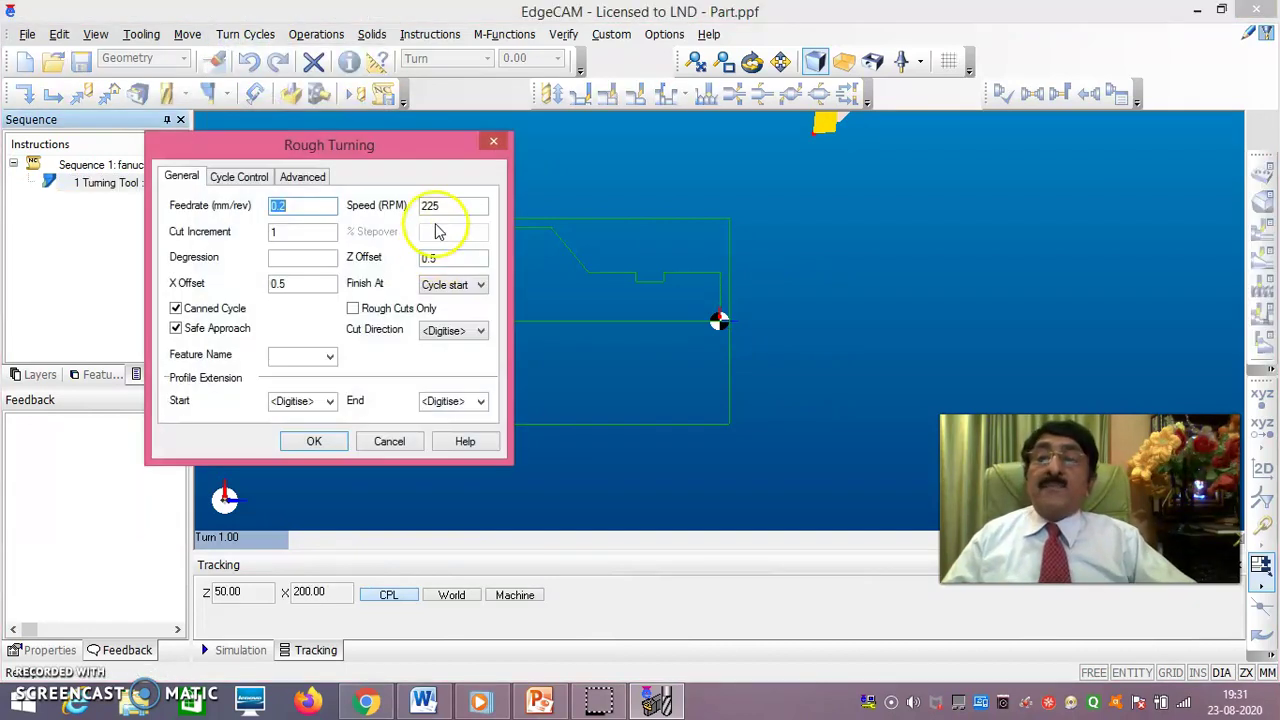
pyautogui.doubleClick(448, 207)
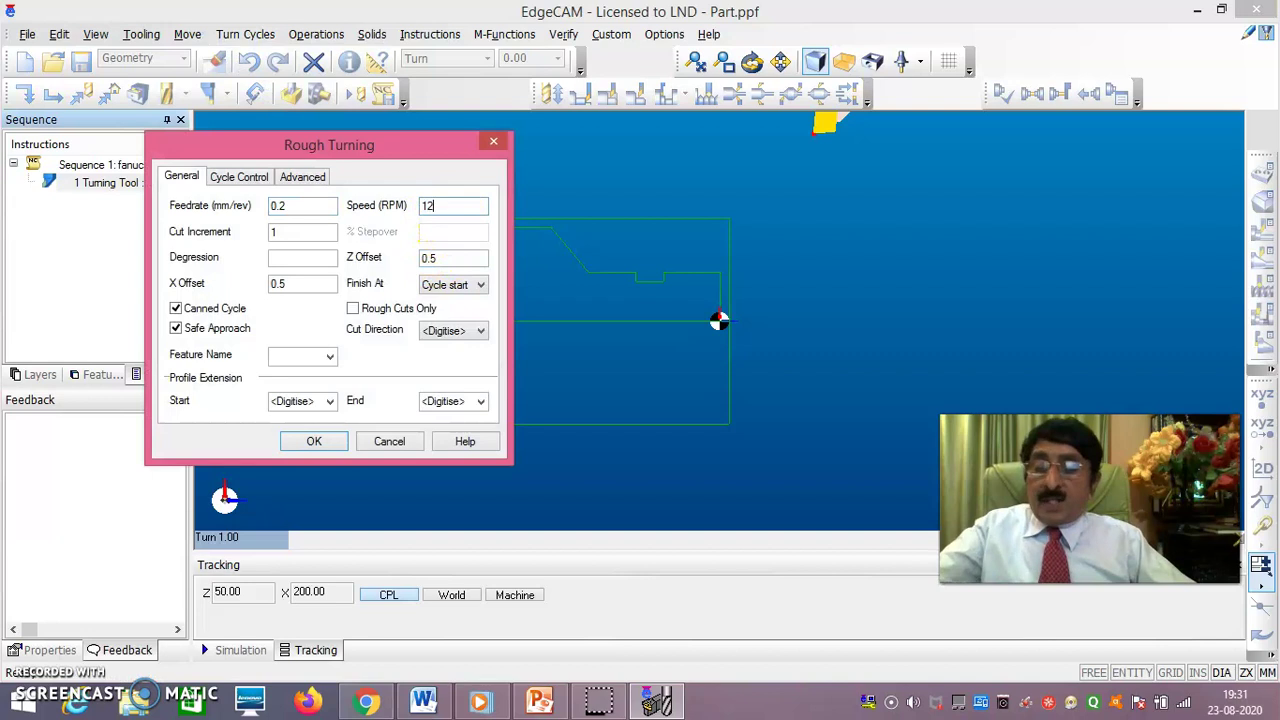
pyautogui.write('1200')
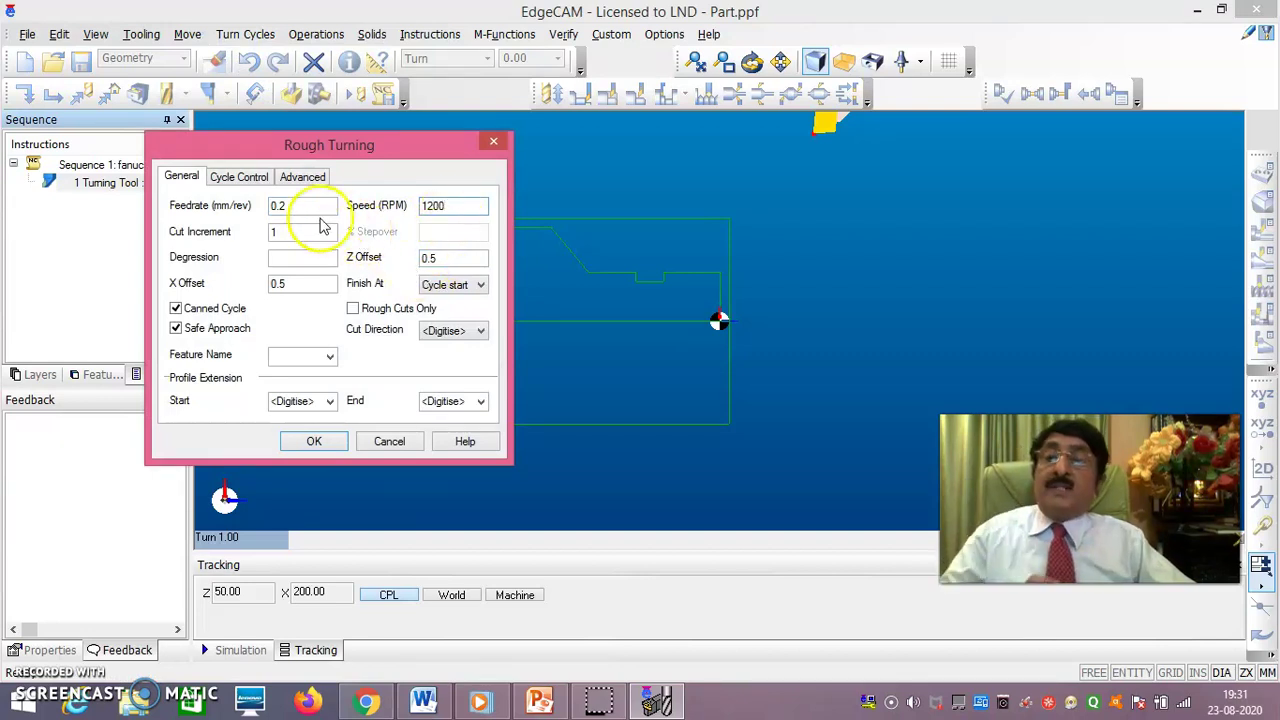
pyautogui.click(283, 233)
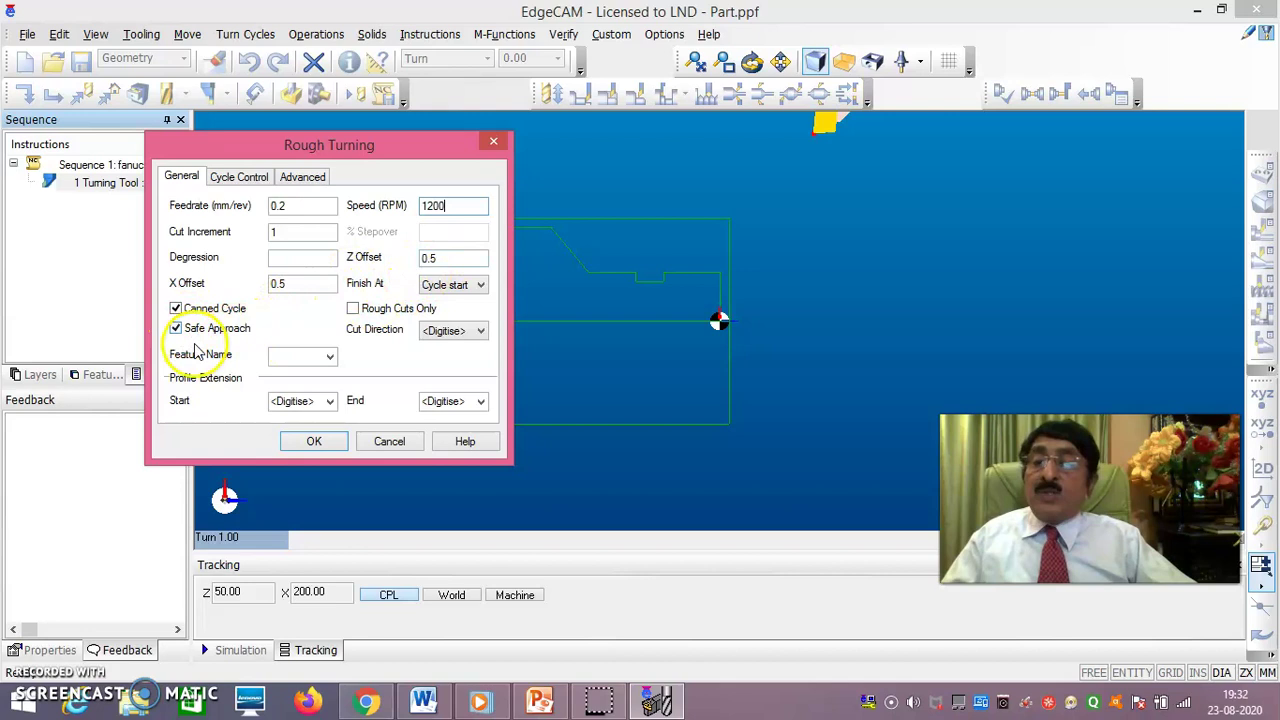
pyautogui.click(478, 334)
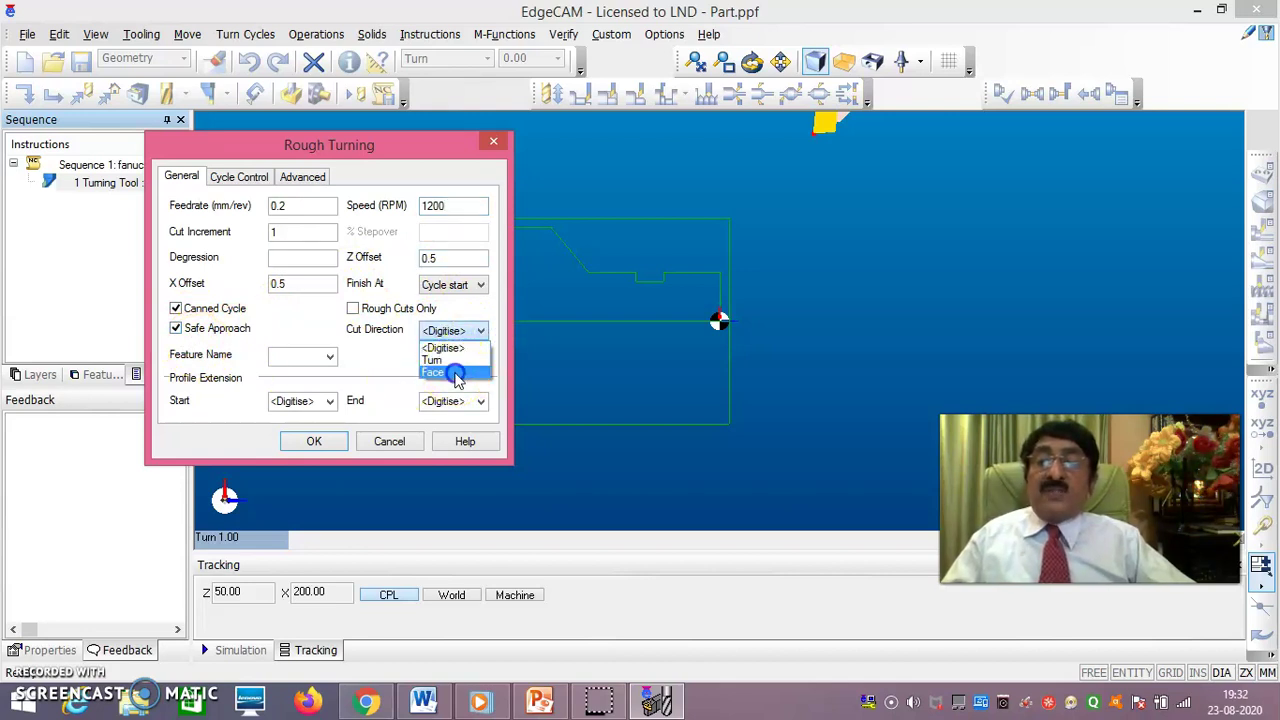
pyautogui.click(455, 373)
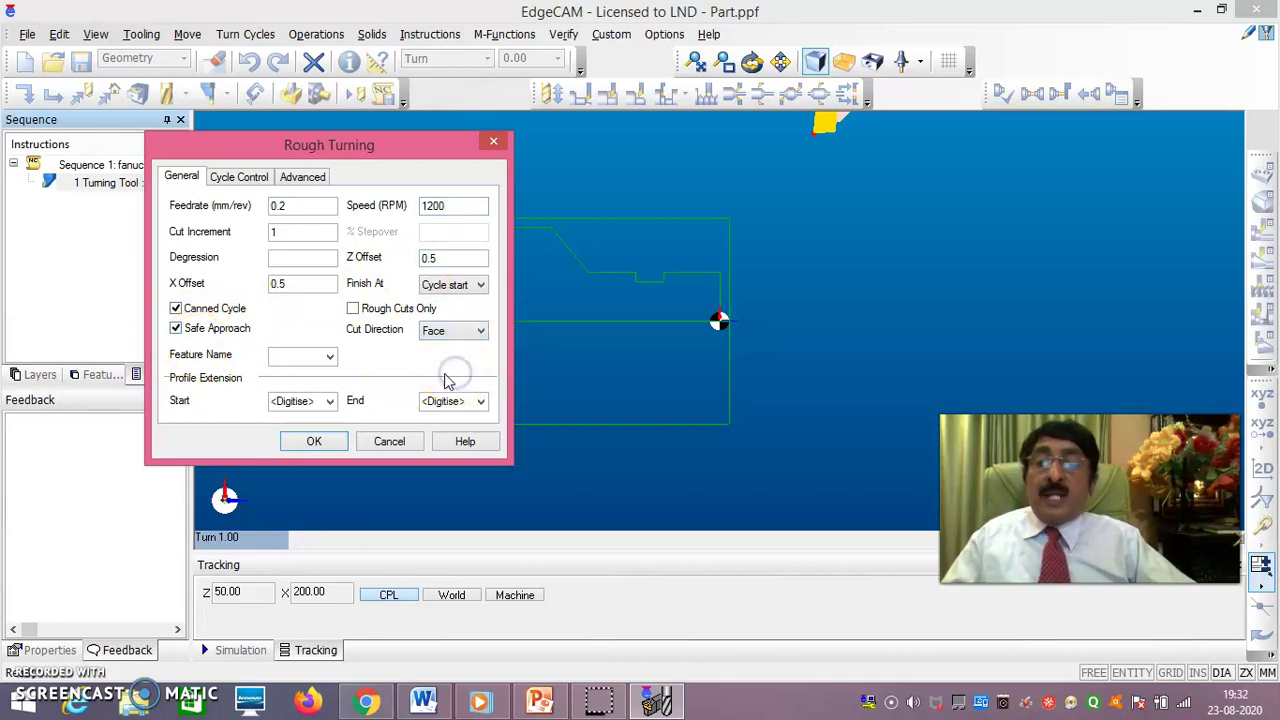
pyautogui.click(316, 443)
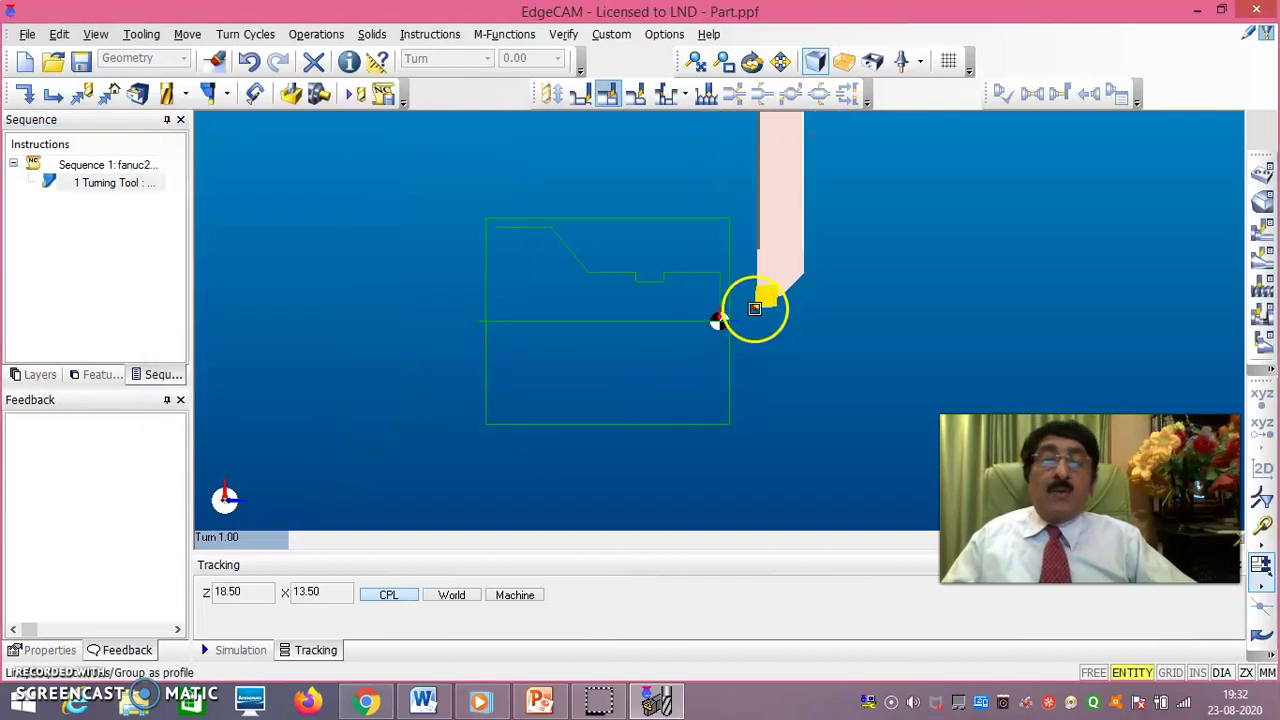
# Step: Use the vertical front face line as the facing profile, keeping its end points, and place the cycle start at about Z10, X119
pyautogui.scroll(1, 782, 311)
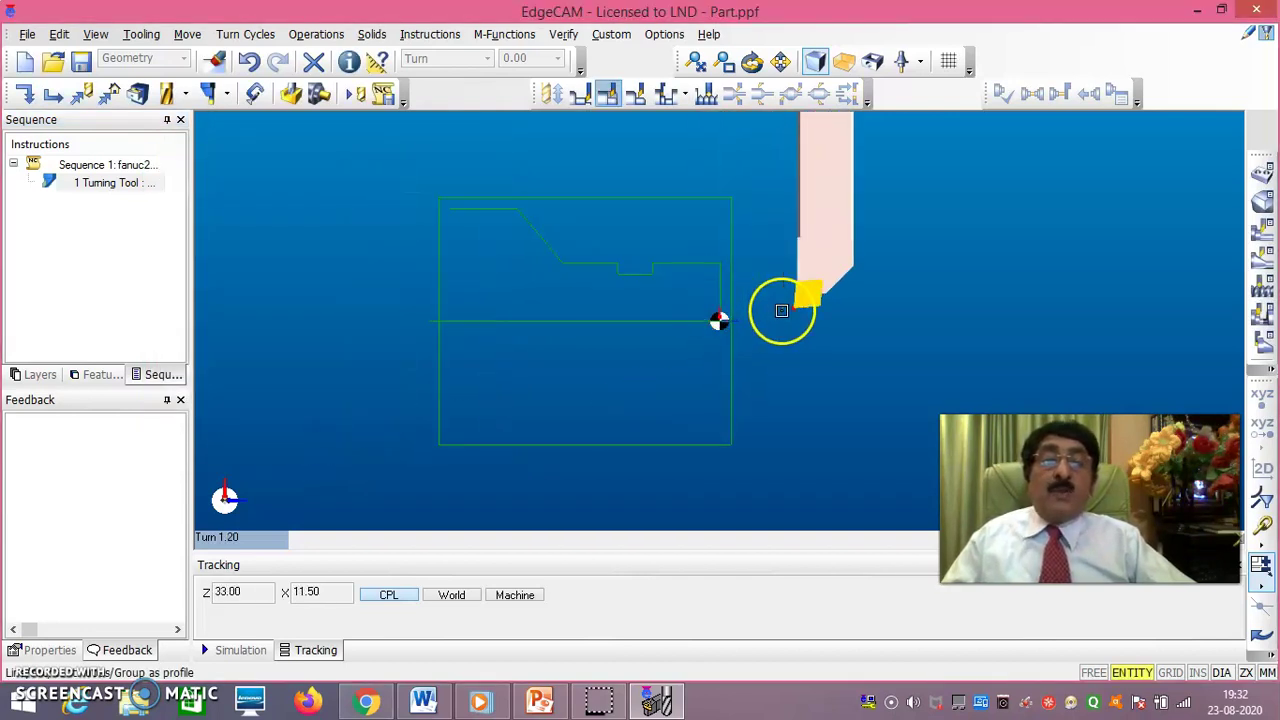
pyautogui.scroll(1, 782, 311)
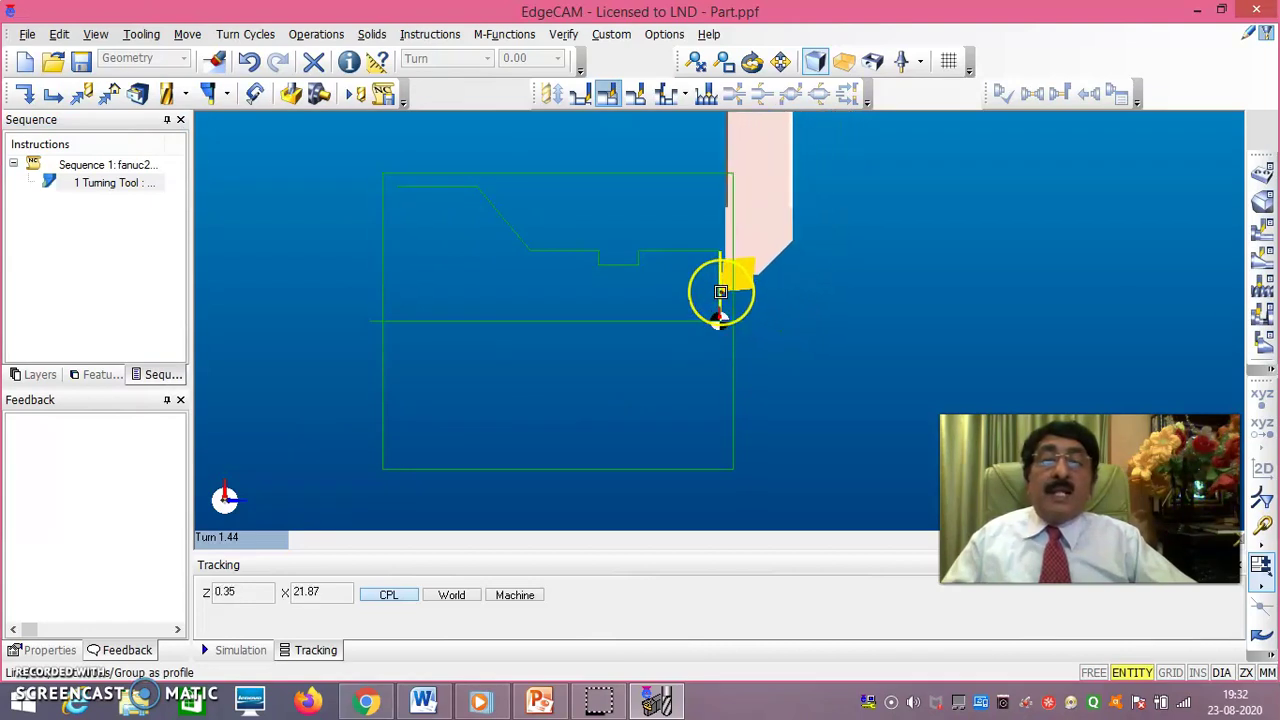
pyautogui.click(720, 298)
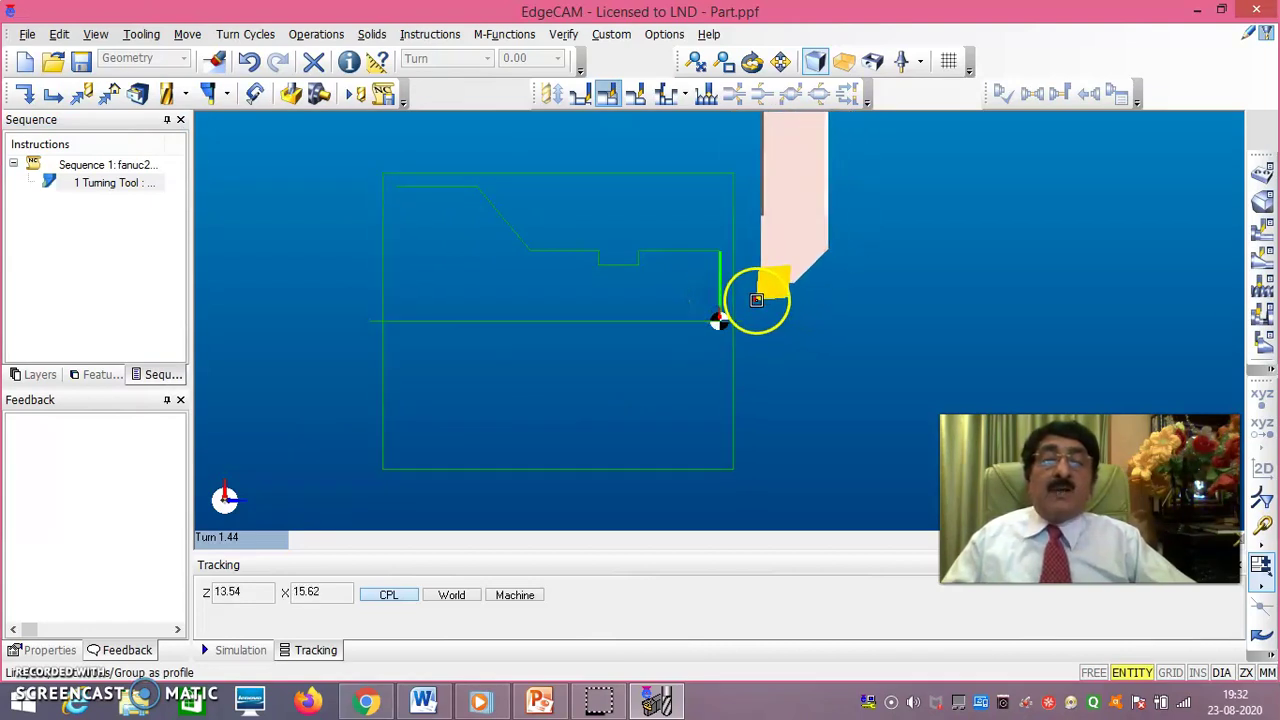
pyautogui.rightClick(756, 300)
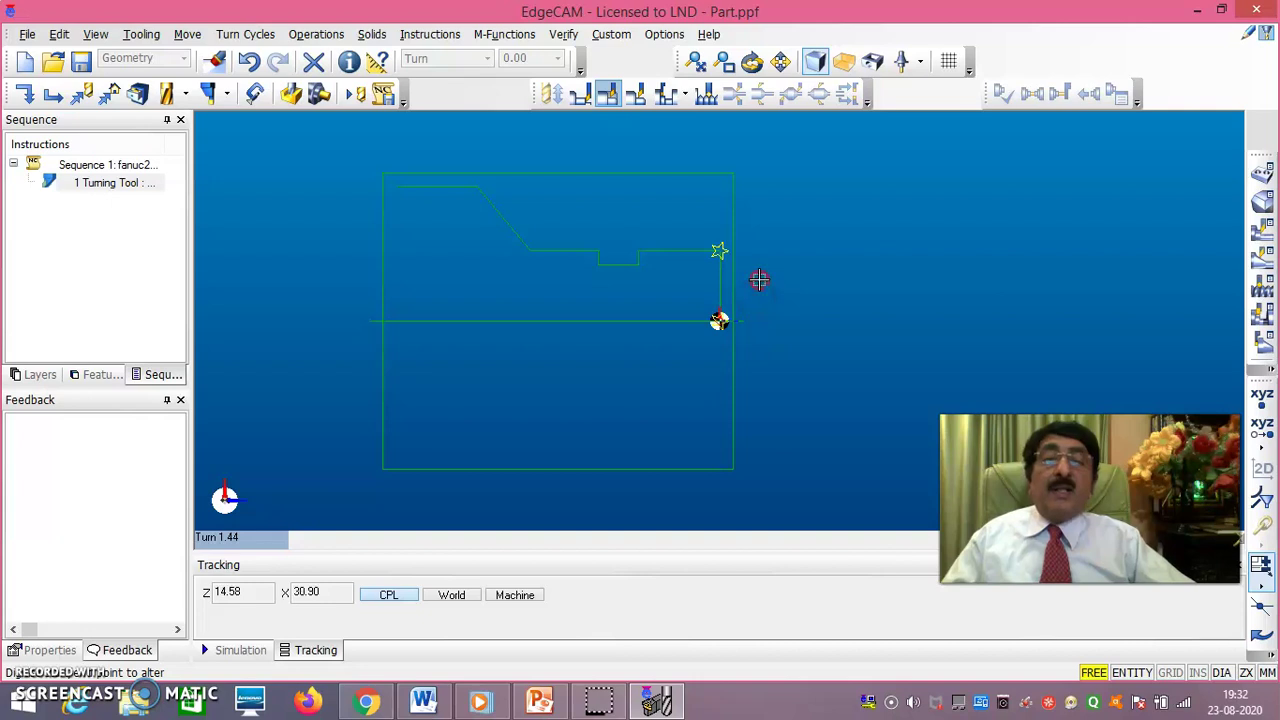
pyautogui.rightClick(759, 279)
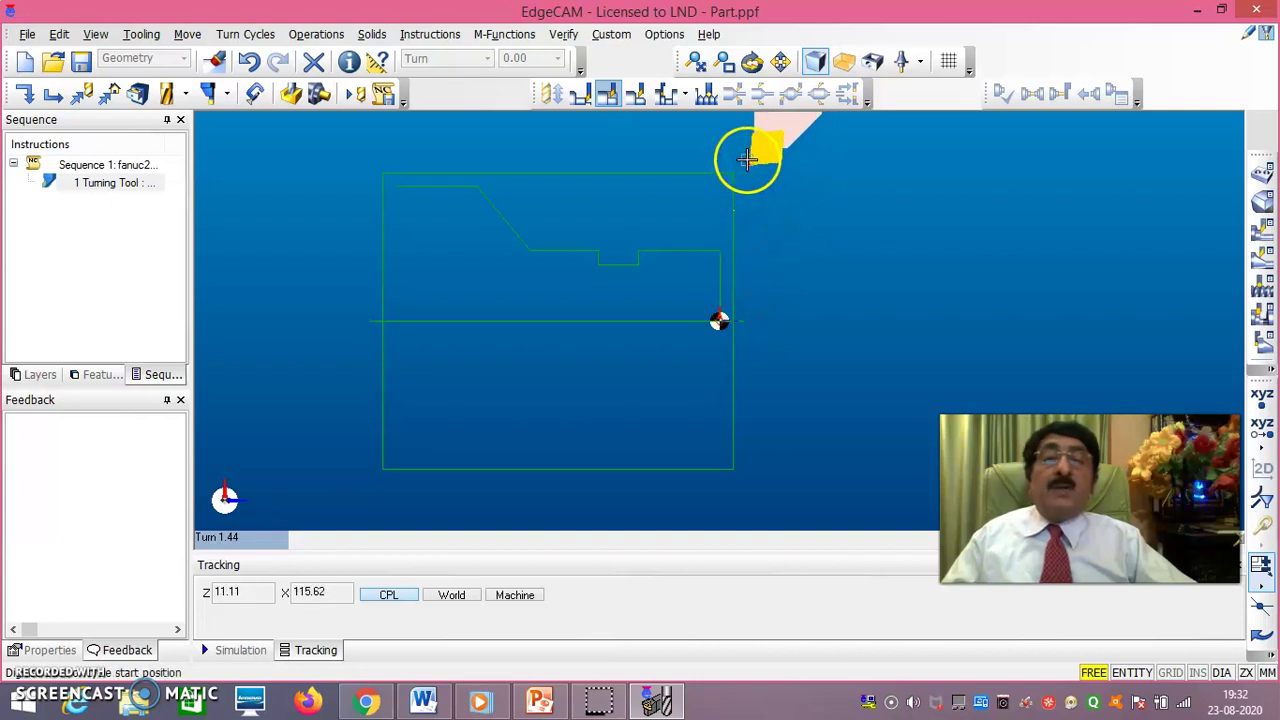
pyautogui.click(745, 160)
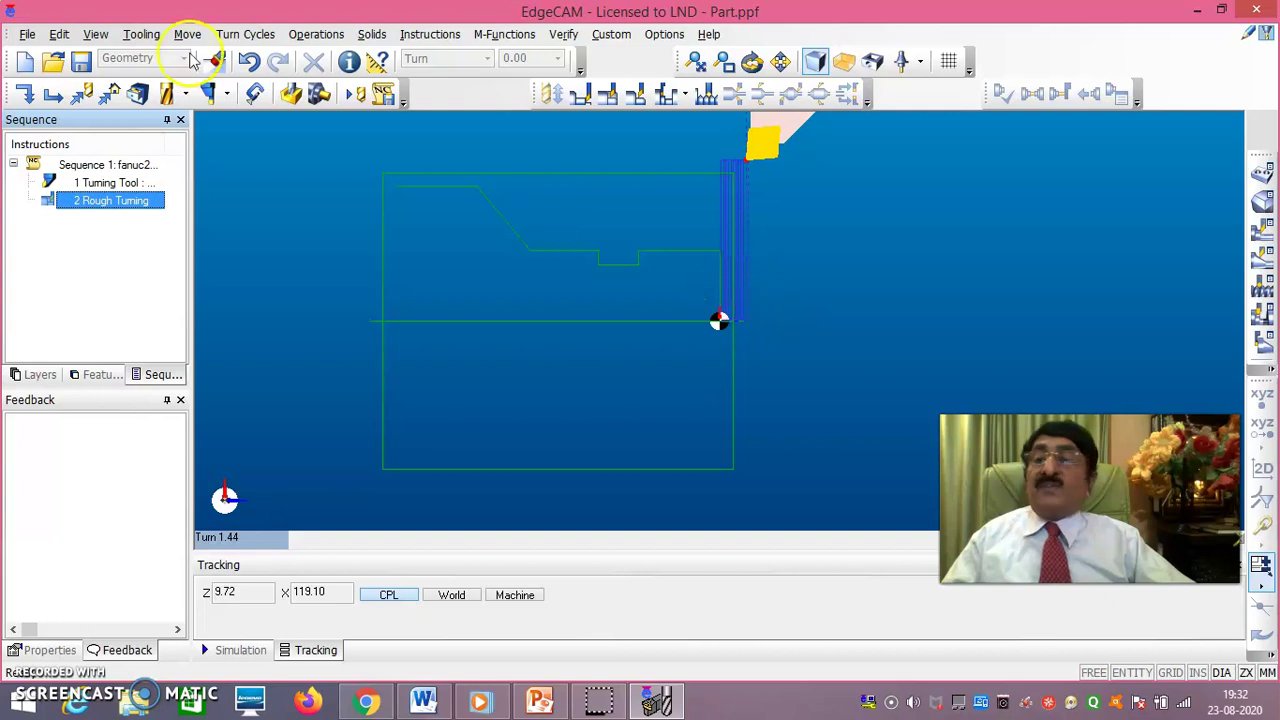
# Step: Add the PCLNL-2525-M12 0.8 General Turn GC4015 turning tool from the tool store to the sequence
pyautogui.click(141, 34)
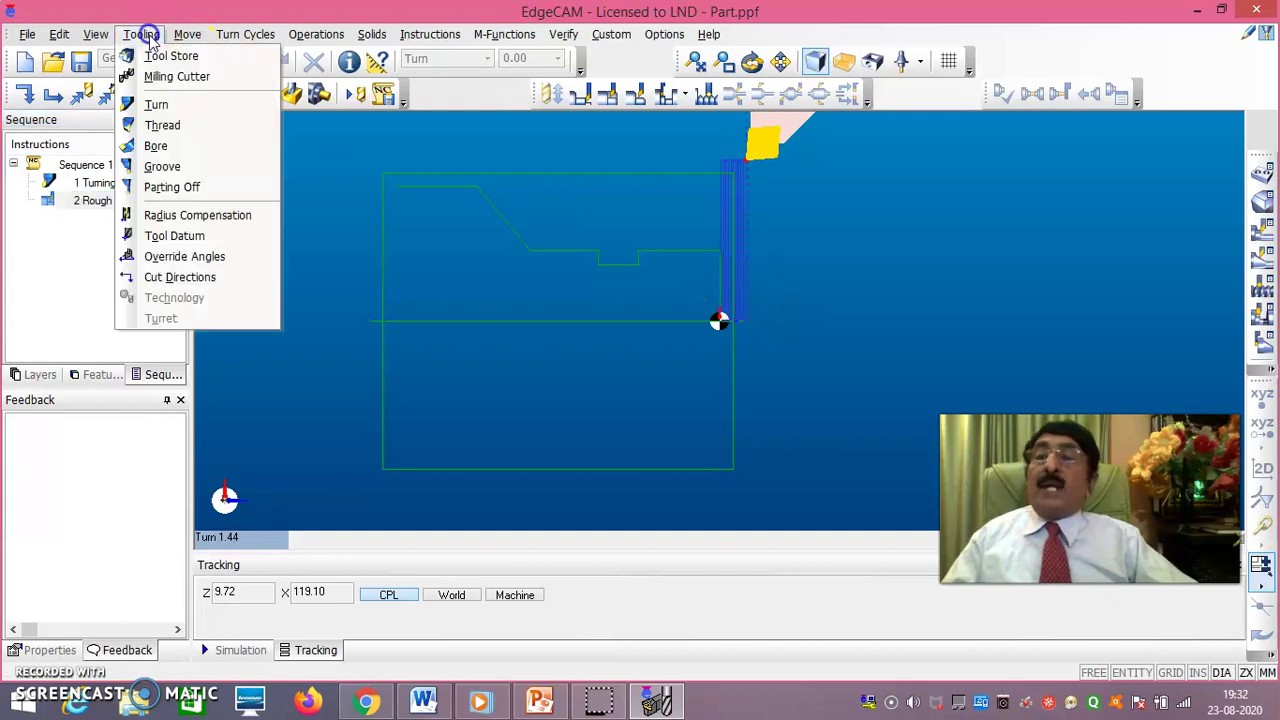
pyautogui.click(160, 104)
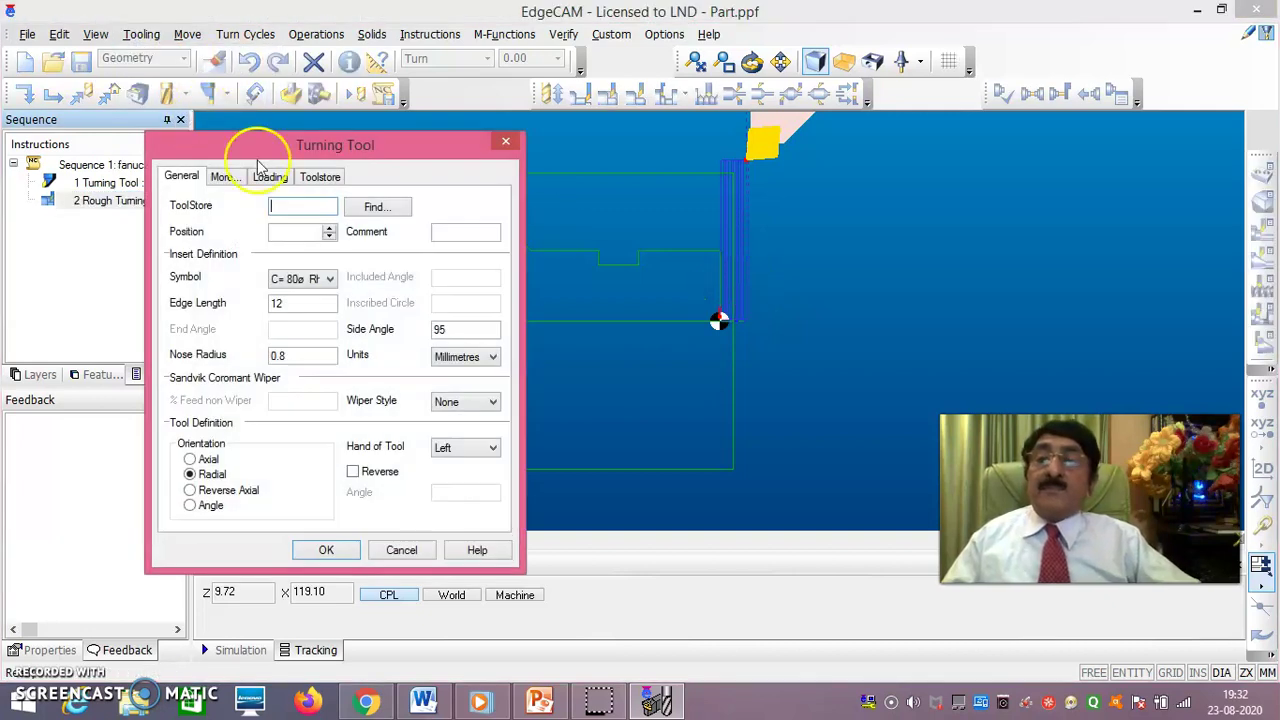
pyautogui.click(376, 209)
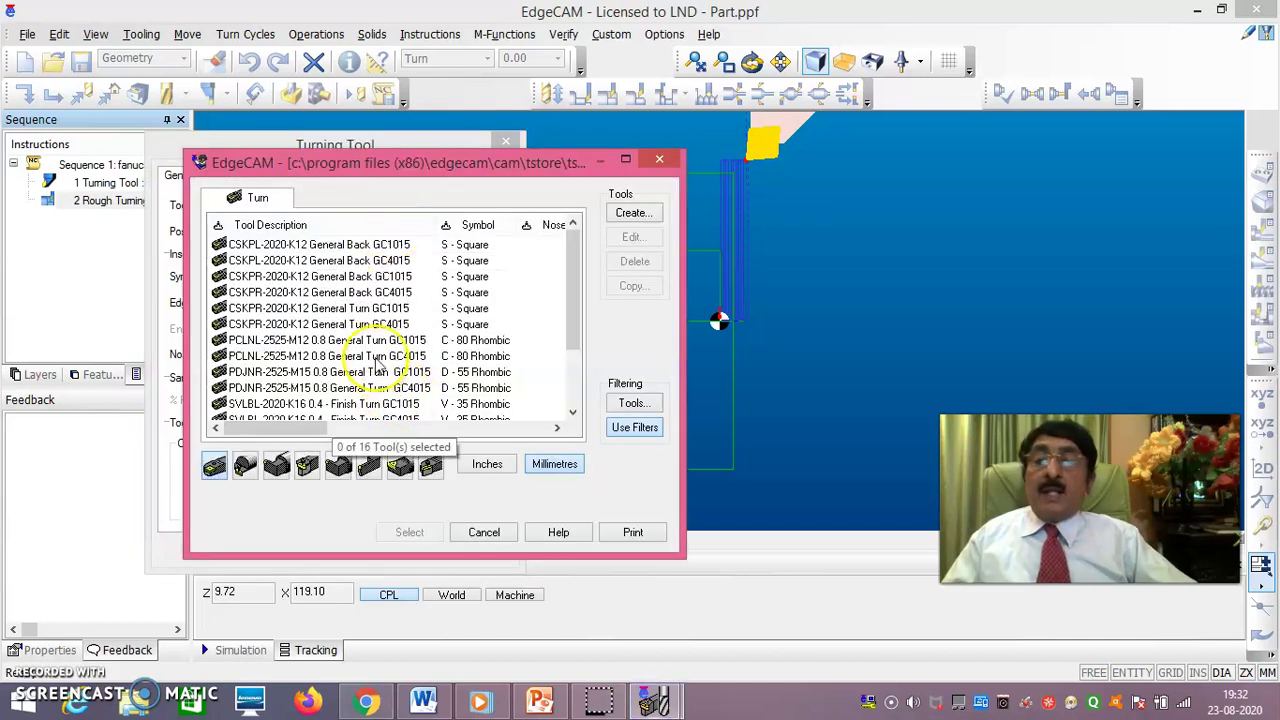
pyautogui.click(372, 356)
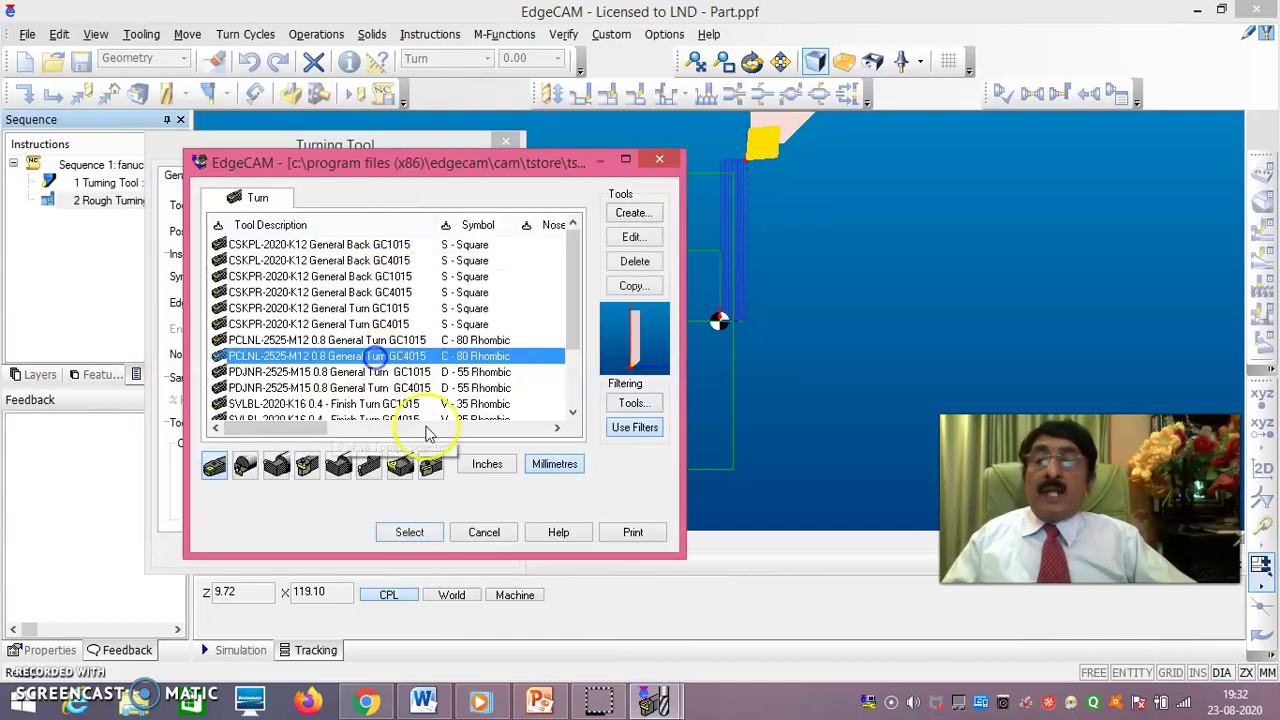
pyautogui.click(412, 533)
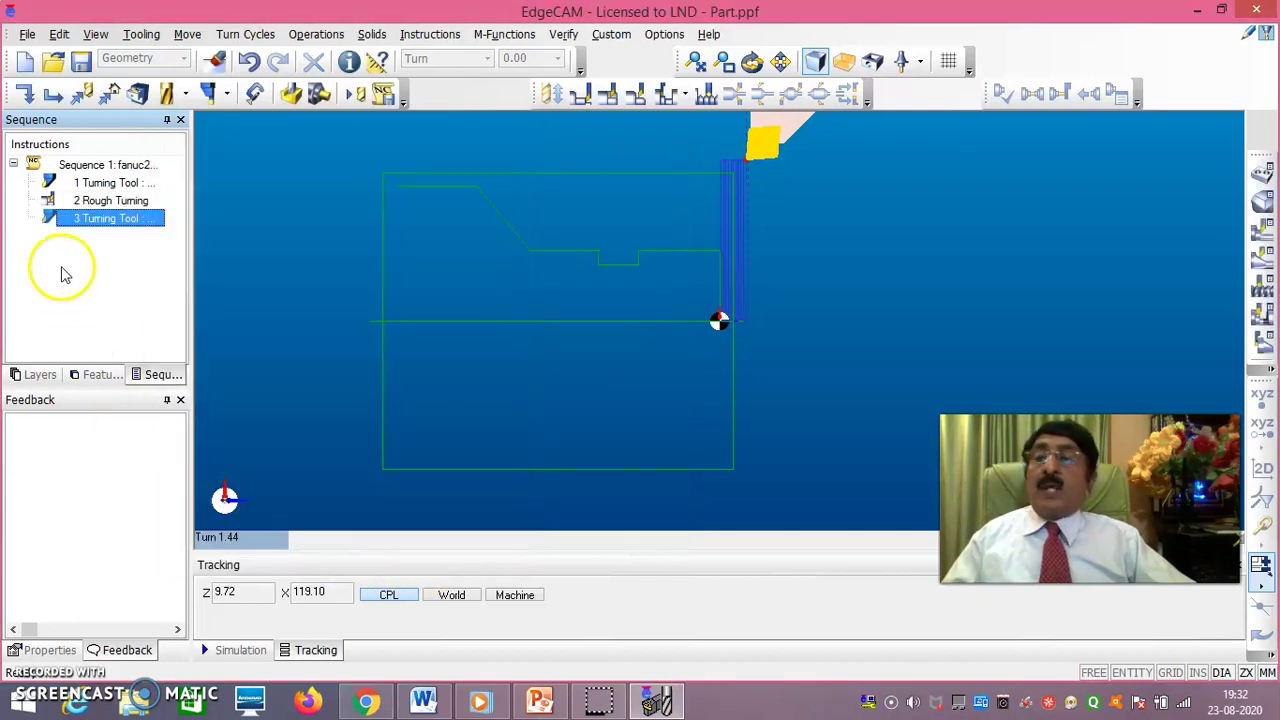
# Step: Set up a second Rough Turn cycle with feedrate 0.3 mm/rev, speed 1200 RPM and cut direction Turn
pyautogui.click(249, 35)
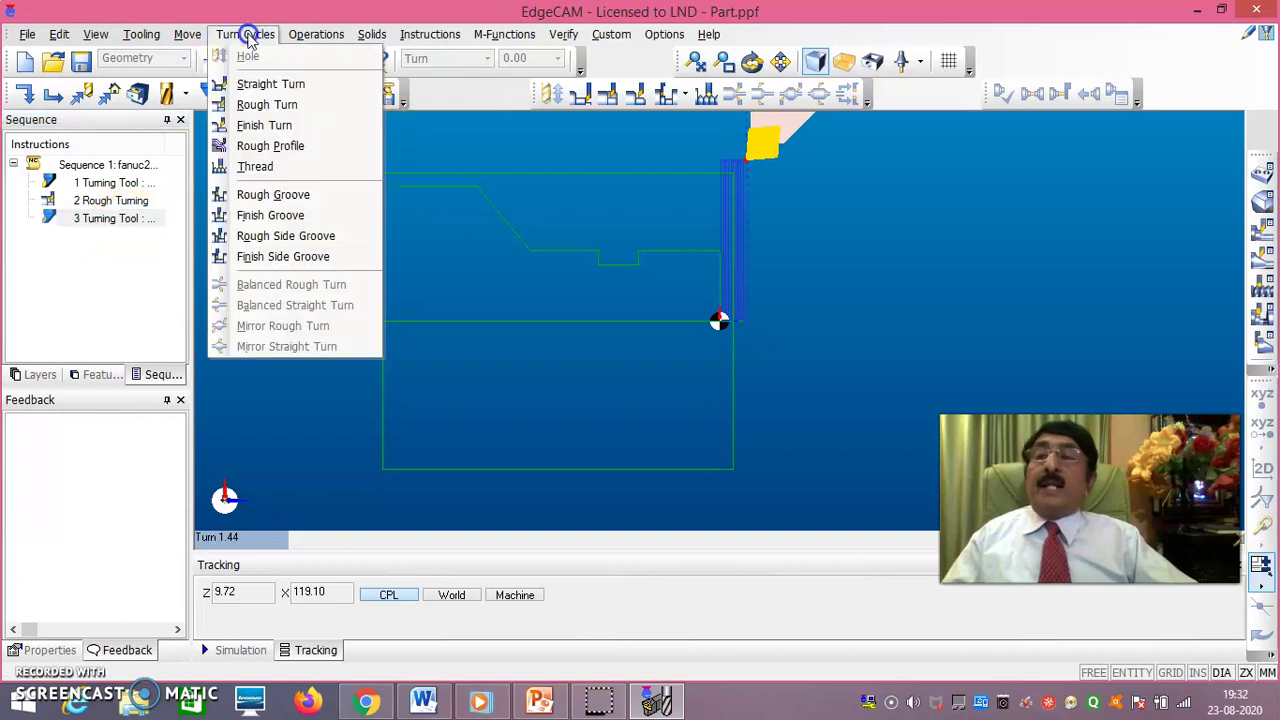
pyautogui.click(268, 106)
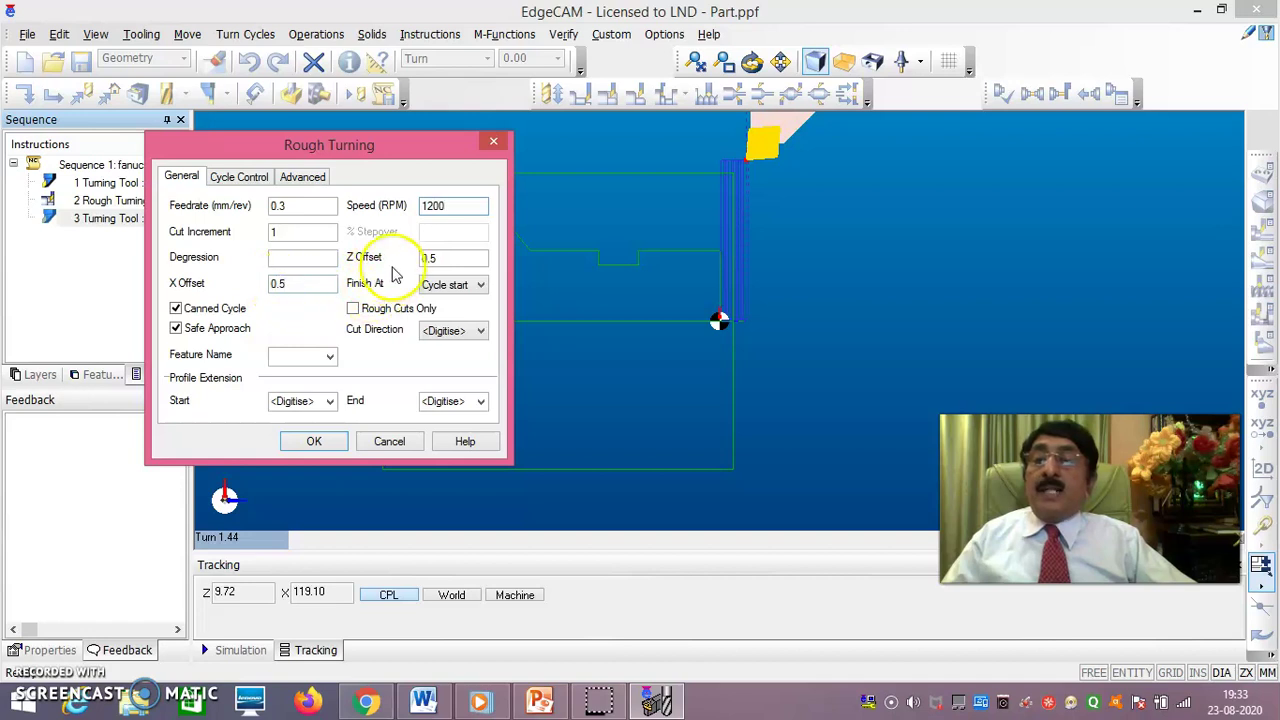
pyautogui.click(481, 331)
pyautogui.click(434, 360)
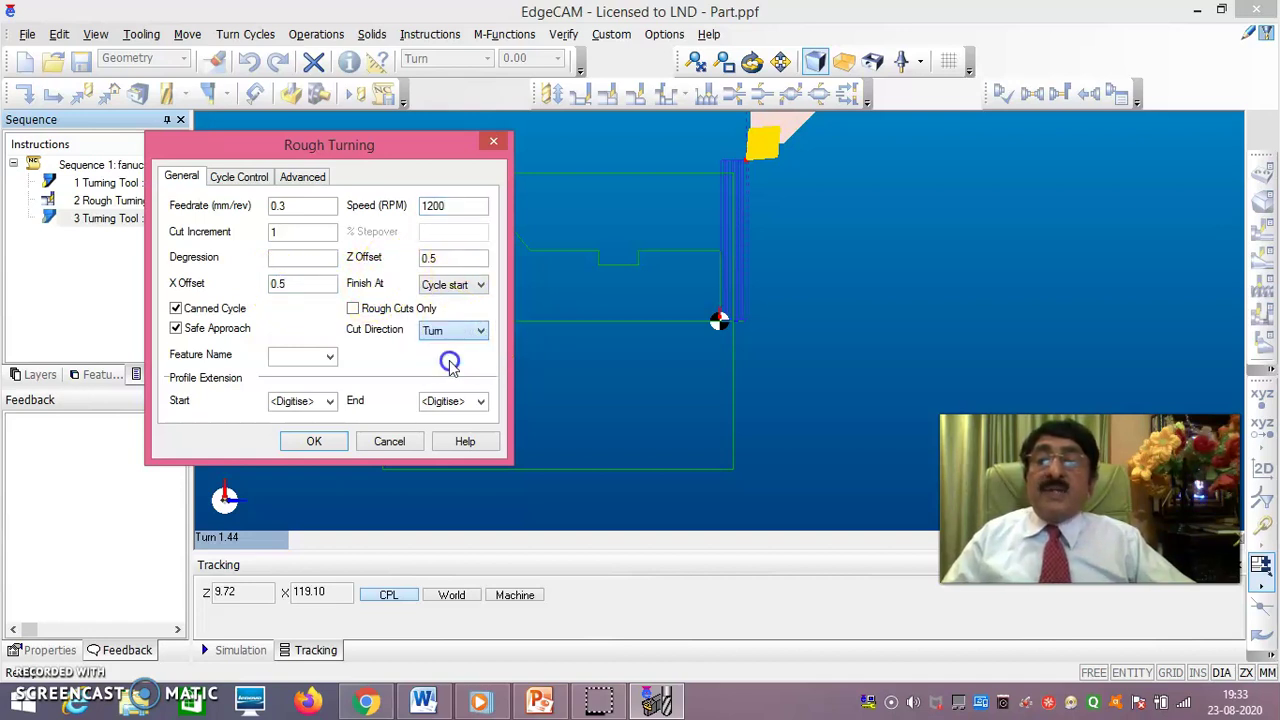
pyautogui.click(334, 443)
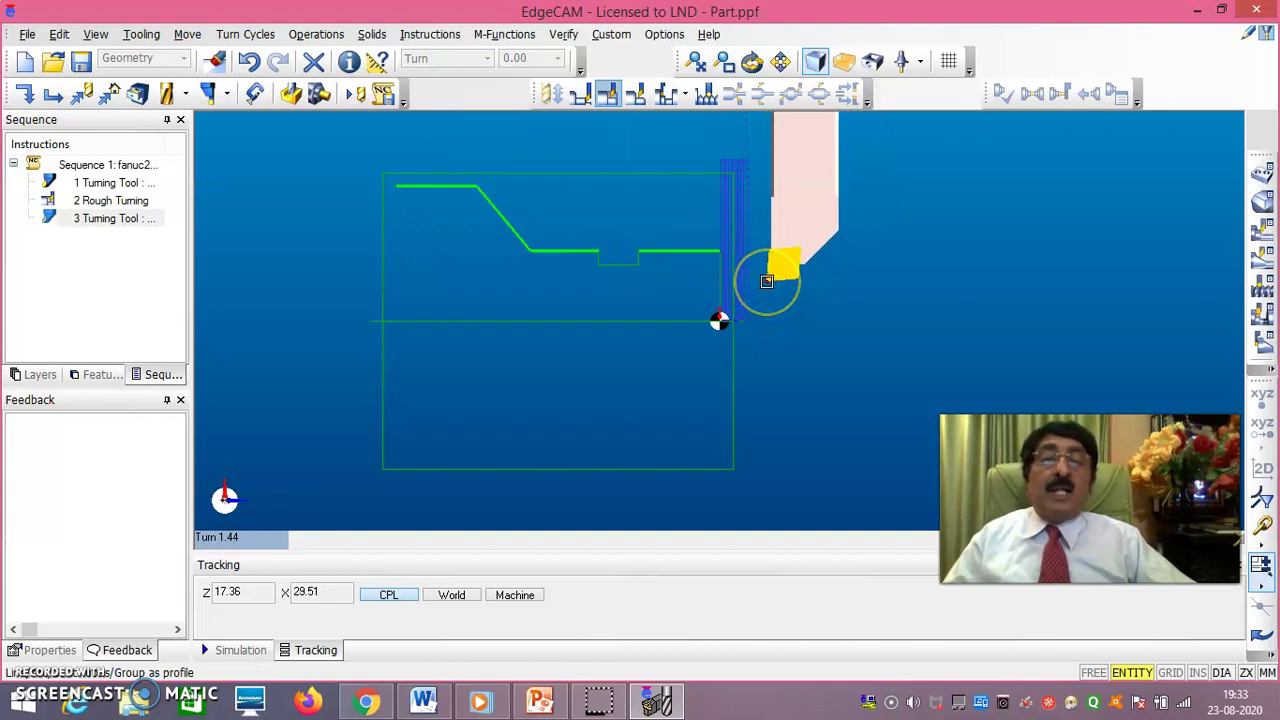
# Step: Accept the outer profile lines without the groove for roughing, keep their end points, and place the cycle start at about Z14, X116
pyautogui.rightClick(767, 284)
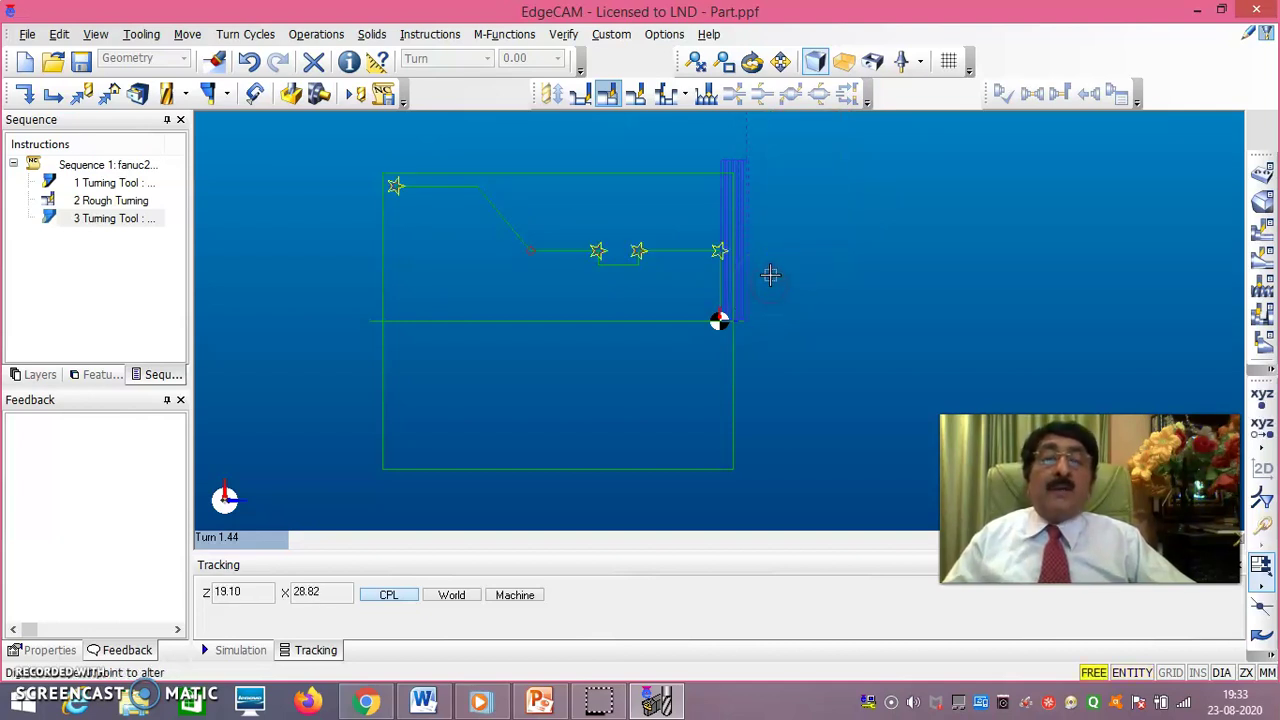
pyautogui.rightClick(762, 263)
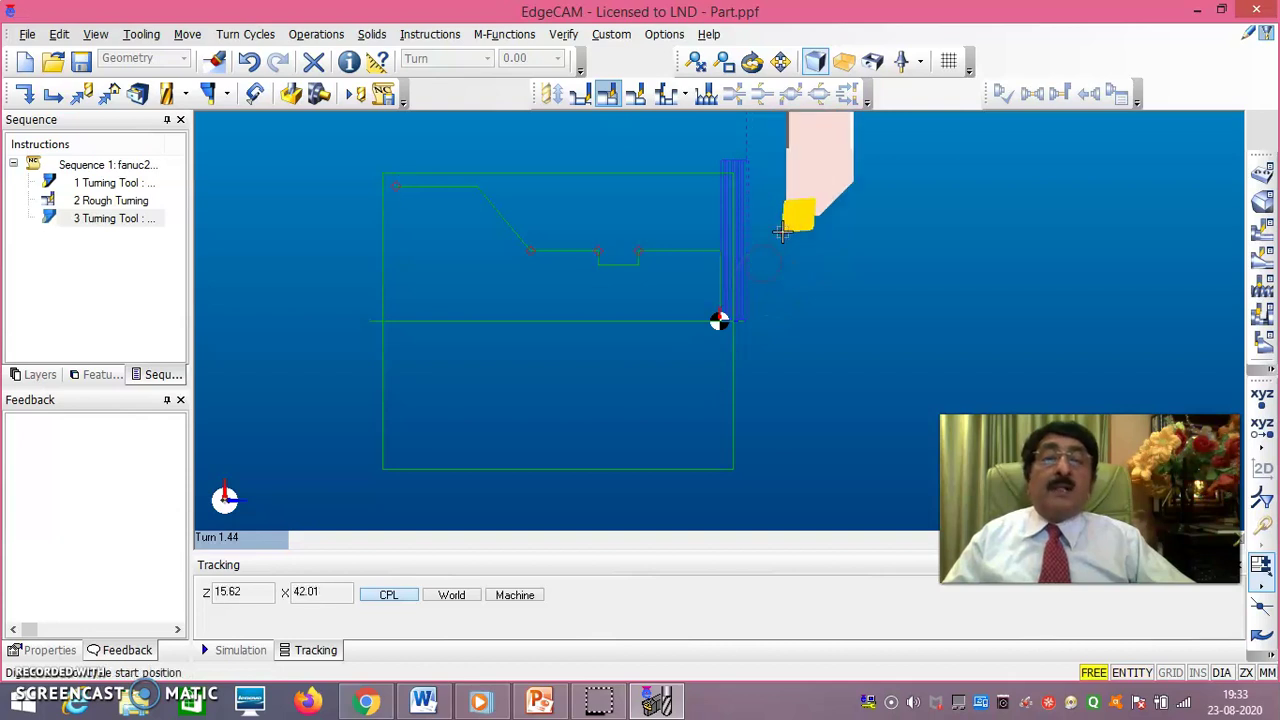
pyautogui.click(756, 166)
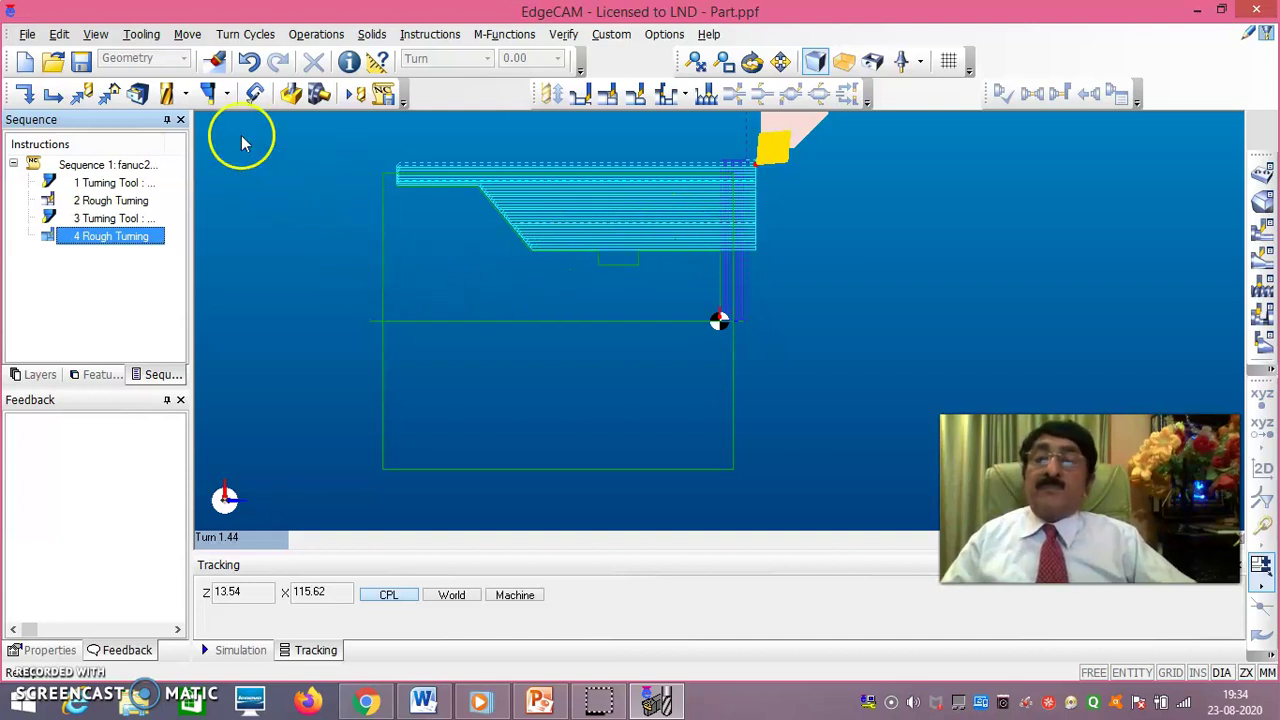
# Step: Add the SVLBL-2020-K16 0.4 Finish Turn GC1015 turning tool from the tool store to the sequence
pyautogui.click(143, 36)
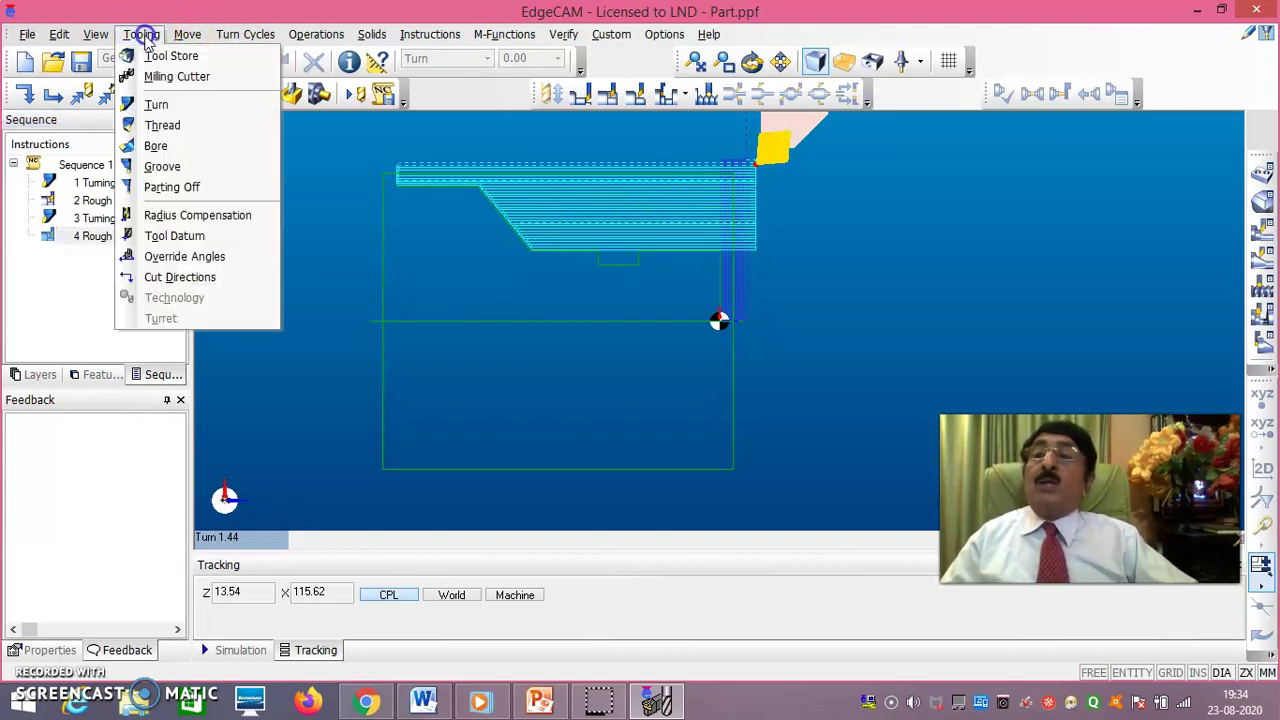
pyautogui.click(160, 105)
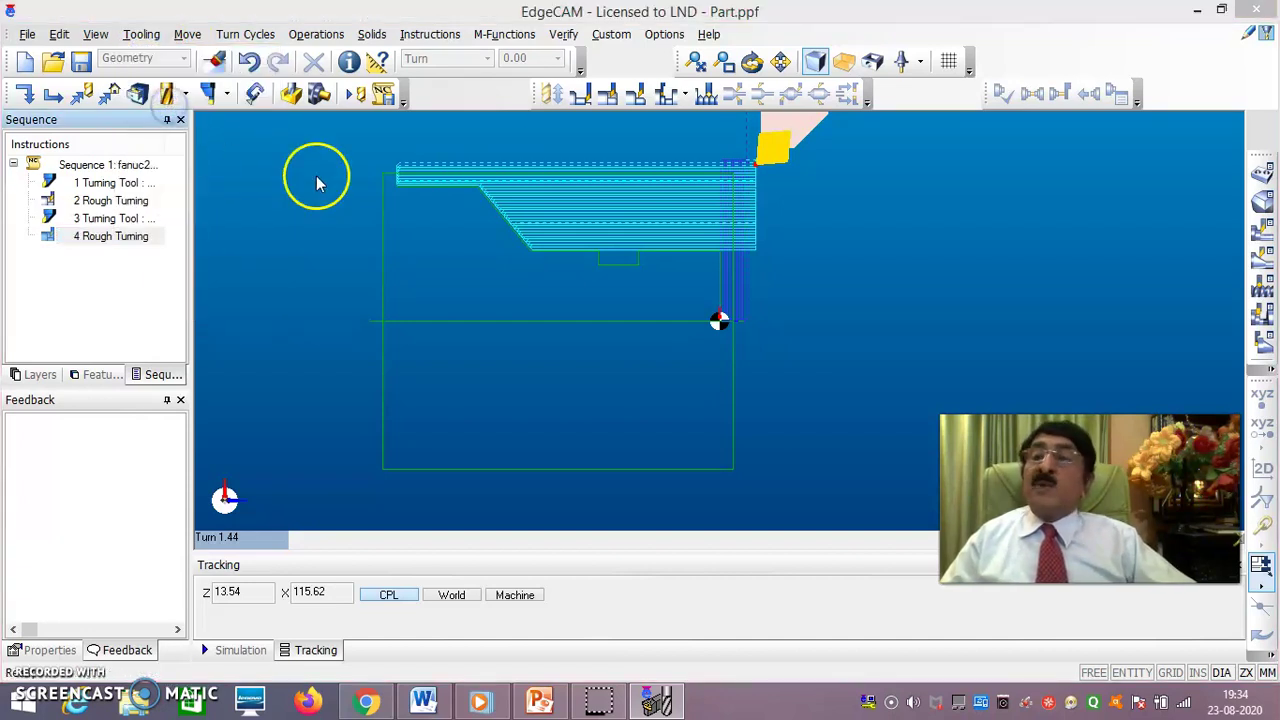
pyautogui.click(385, 218)
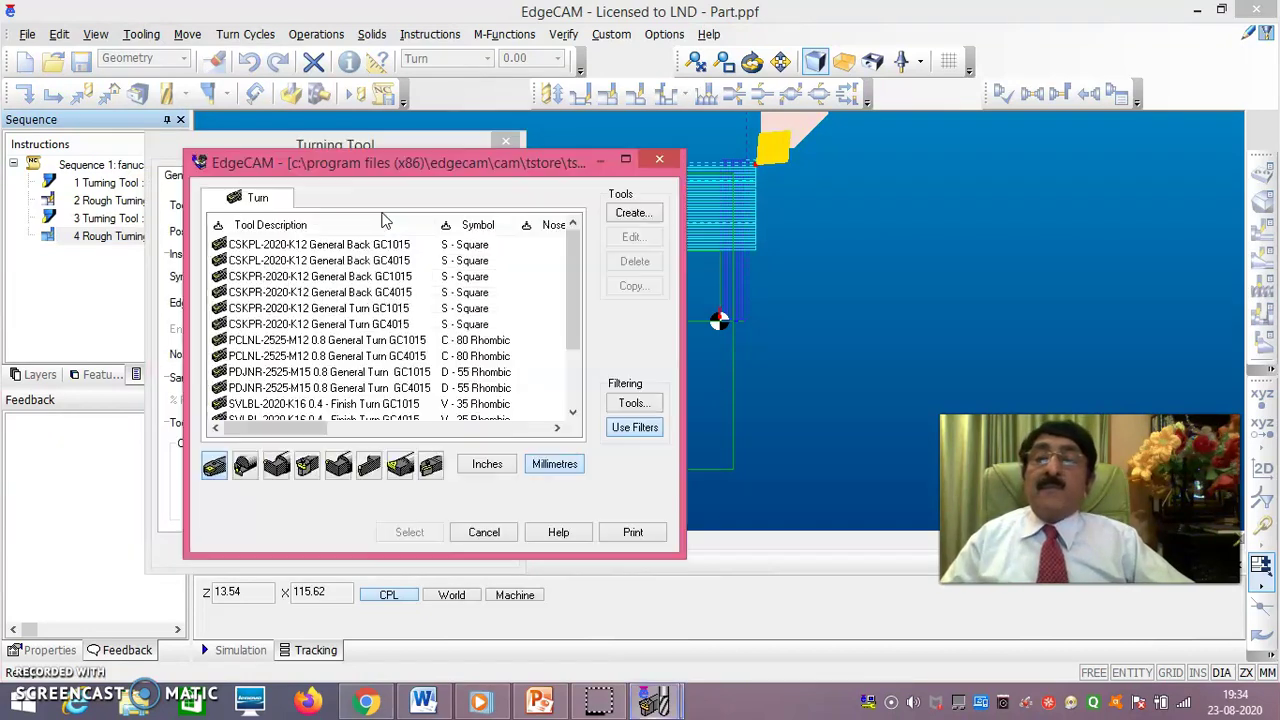
pyautogui.click(378, 405)
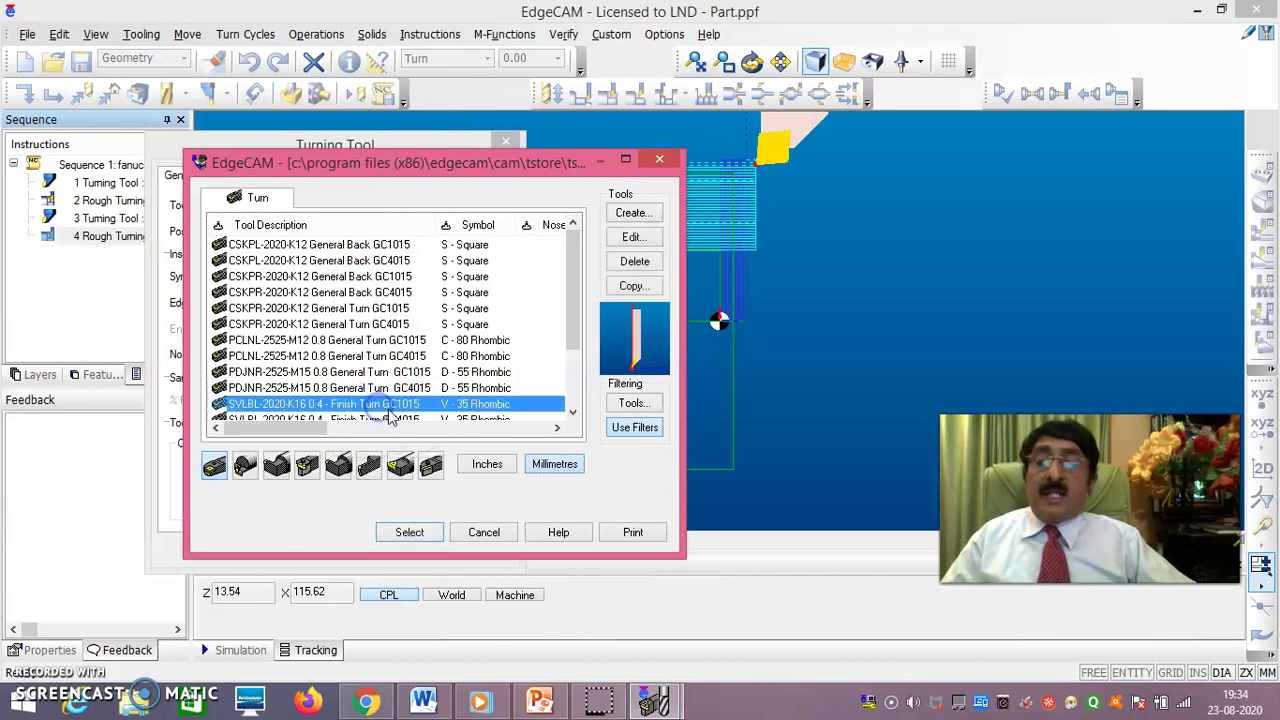
pyautogui.click(410, 533)
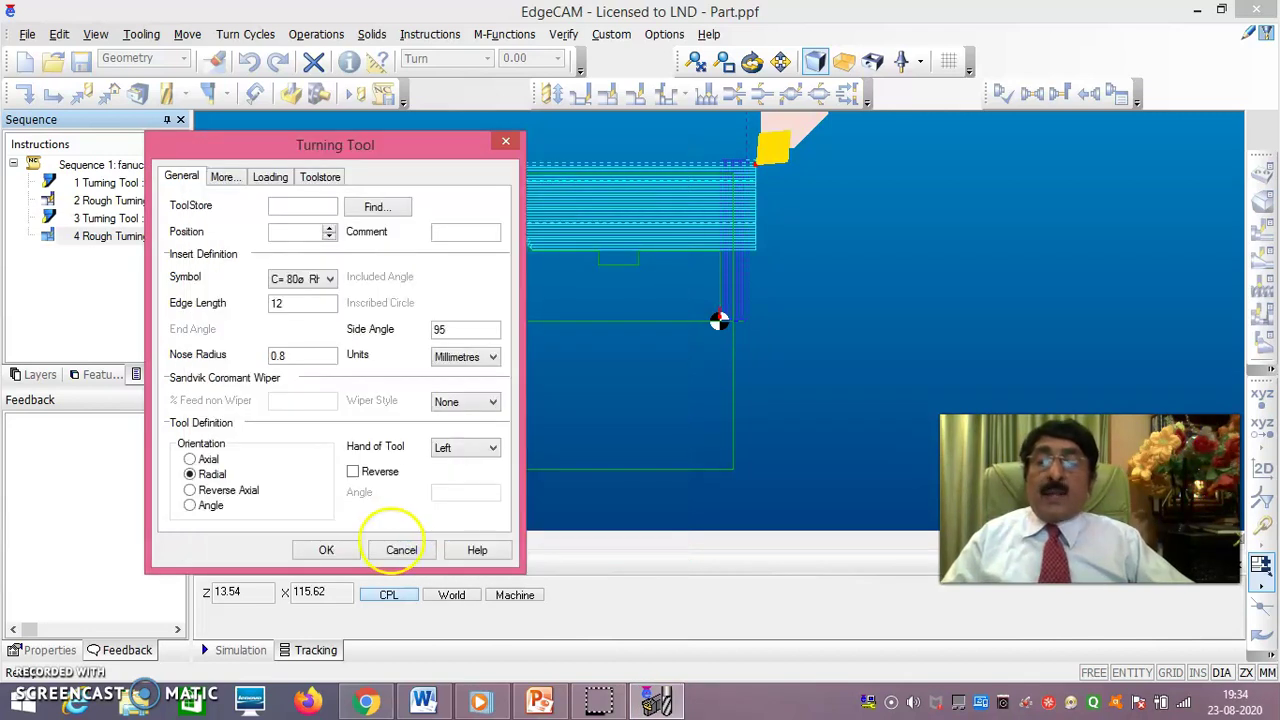
pyautogui.click(330, 553)
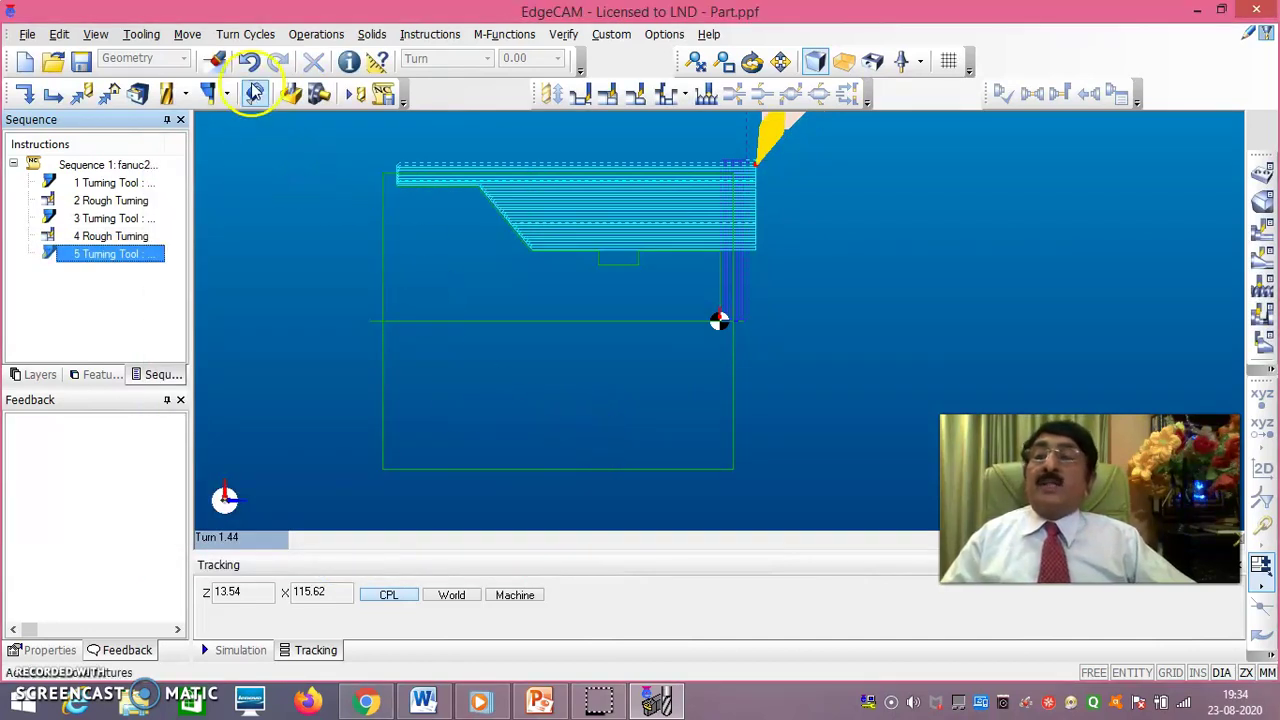
# Step: Set up a Finish Turn cycle with feedrate 0.2 mm/rev and speed 2000 RPM
pyautogui.click(245, 35)
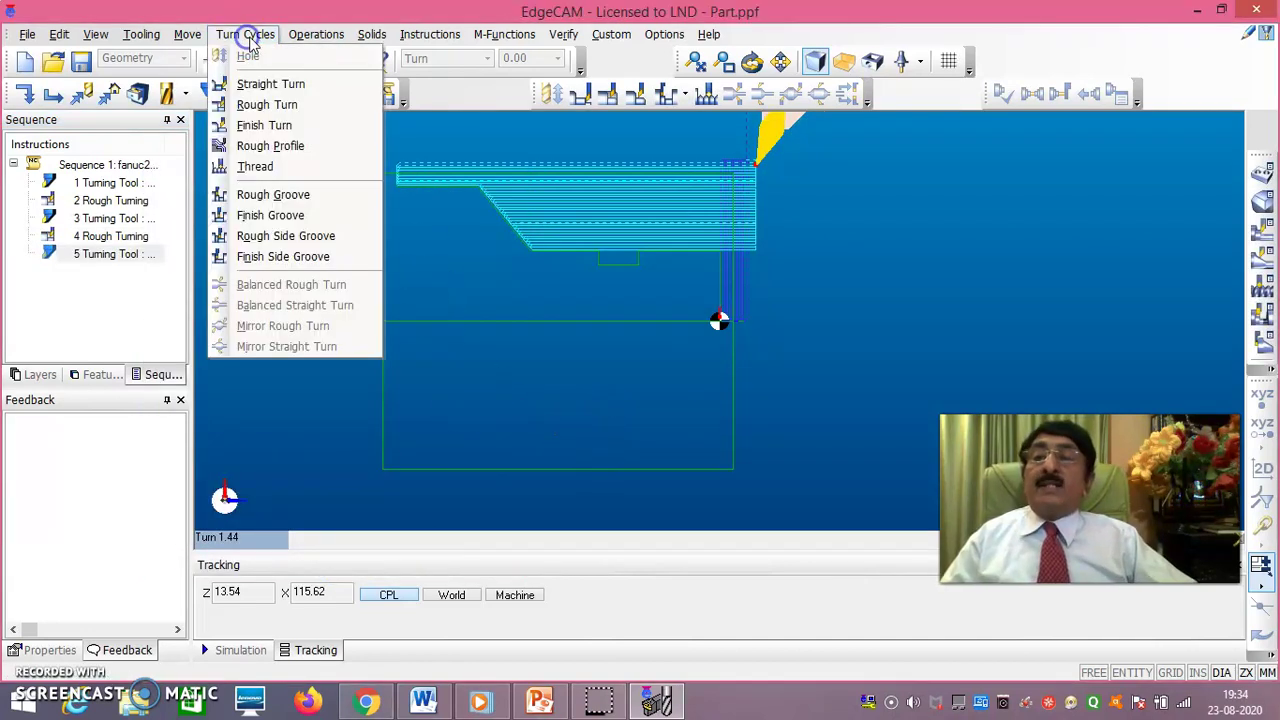
pyautogui.click(282, 125)
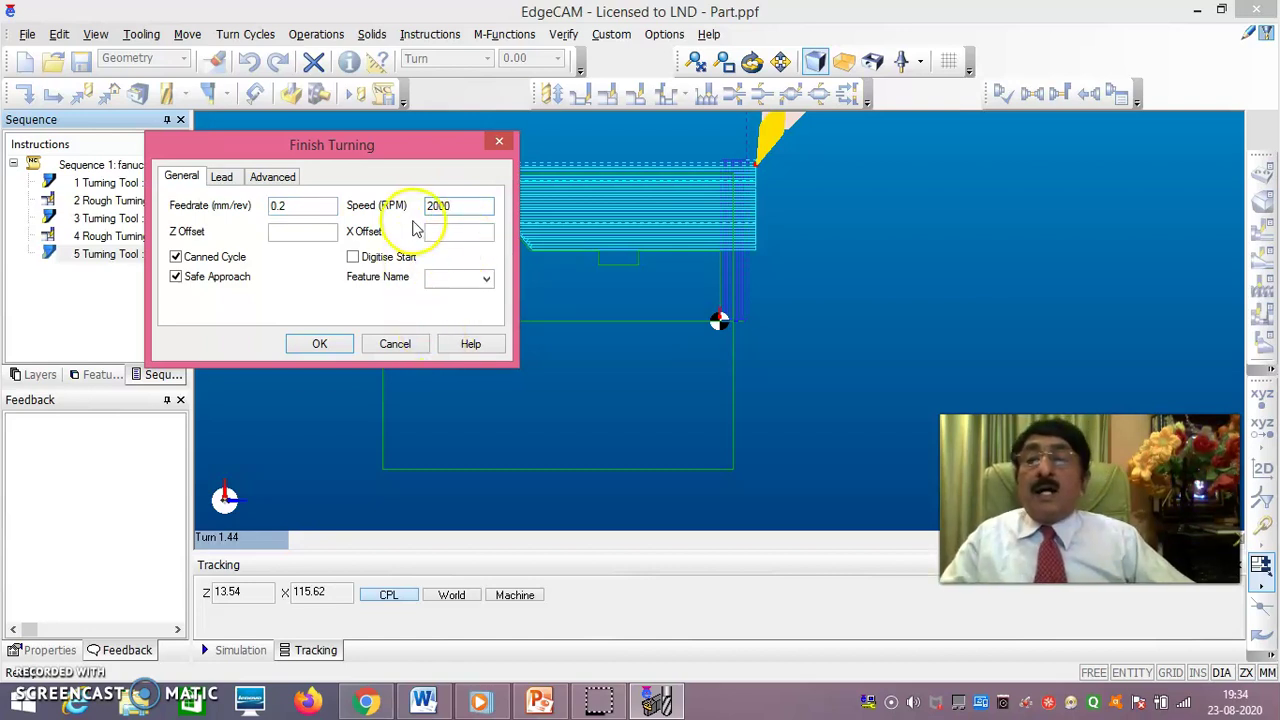
pyautogui.click(454, 210)
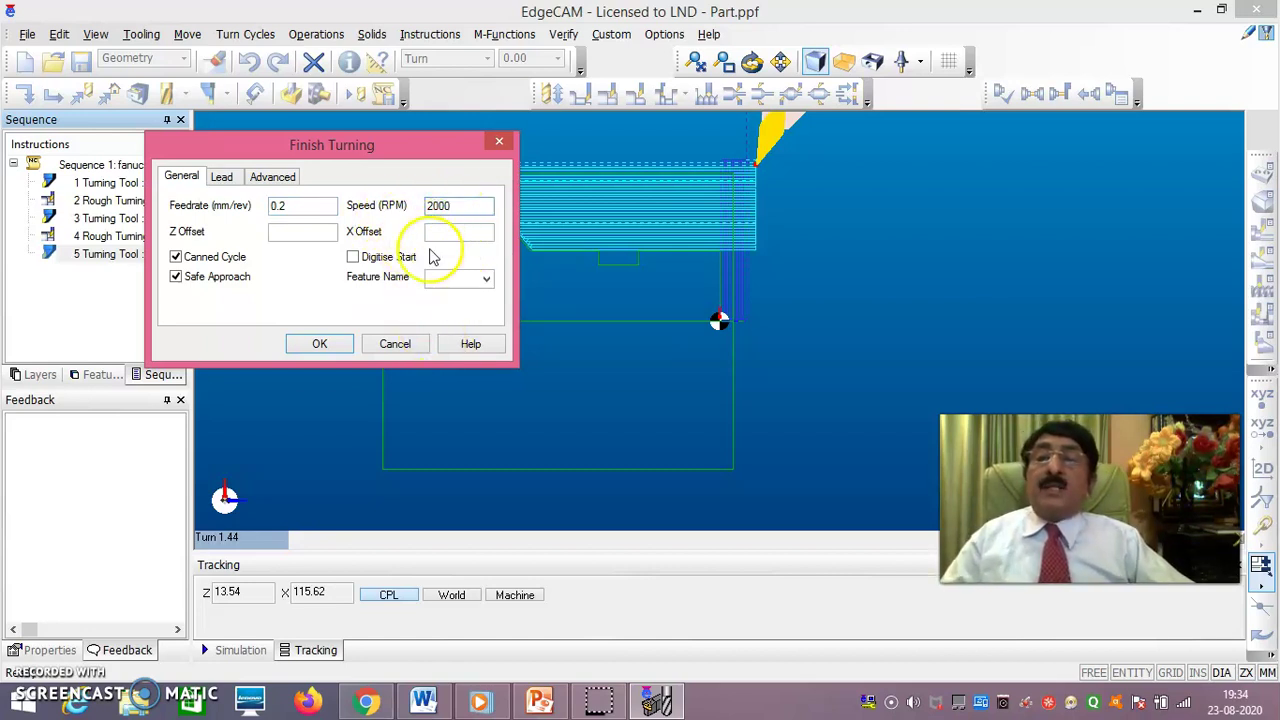
pyautogui.click(330, 345)
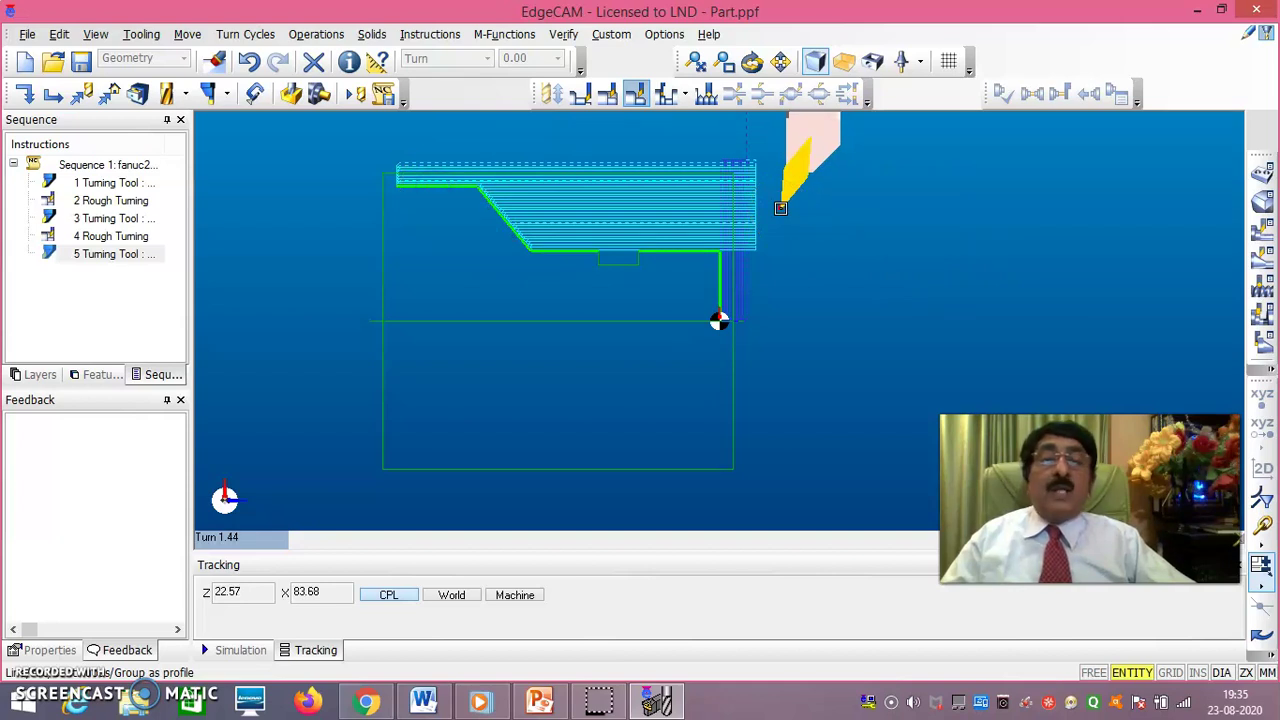
# Step: Accept the front face and outer profile lines without the groove for finishing, keep their end points, and select the new finishing cycle
pyautogui.click(780, 208)
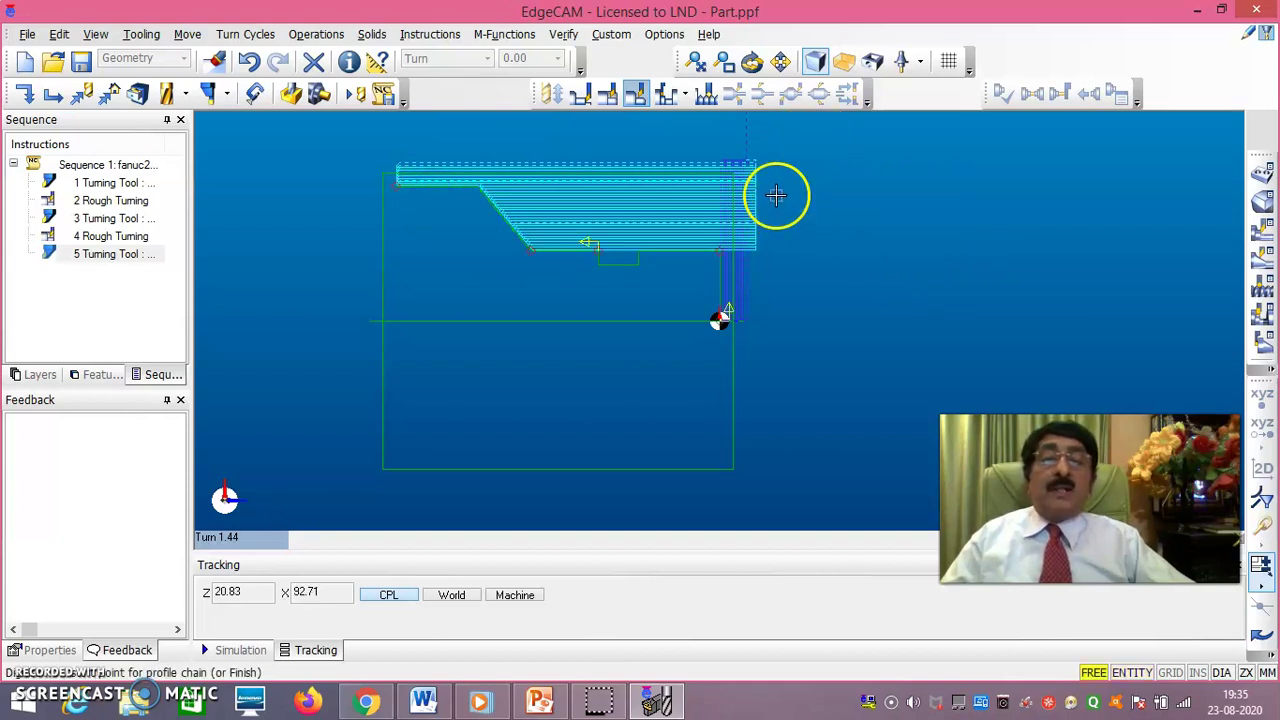
pyautogui.click(770, 181)
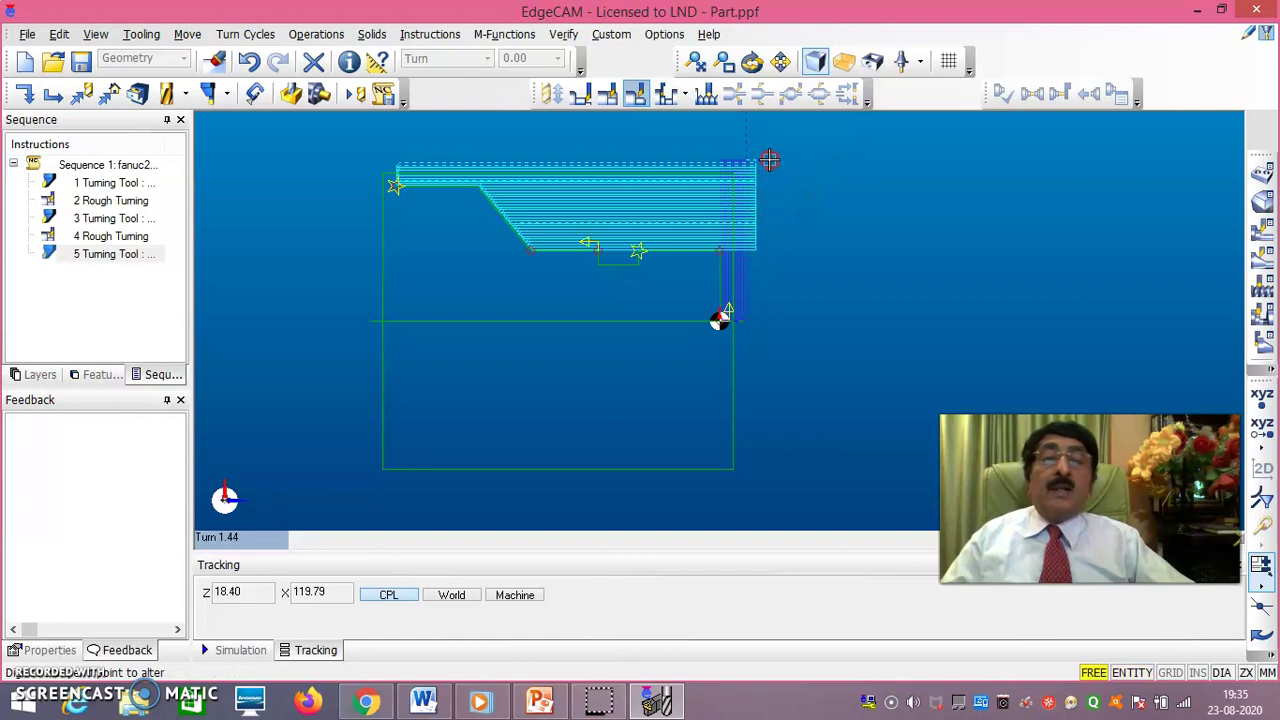
pyautogui.middleClick(769, 160)
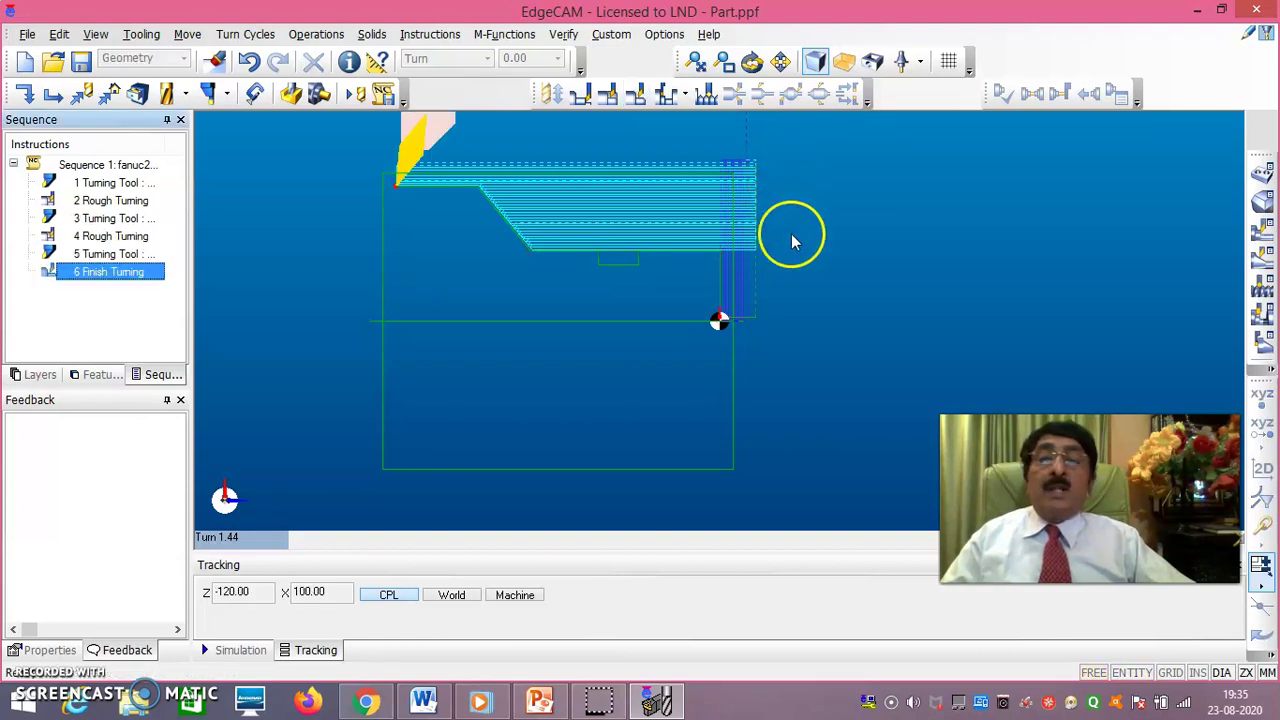
pyautogui.click(135, 276)
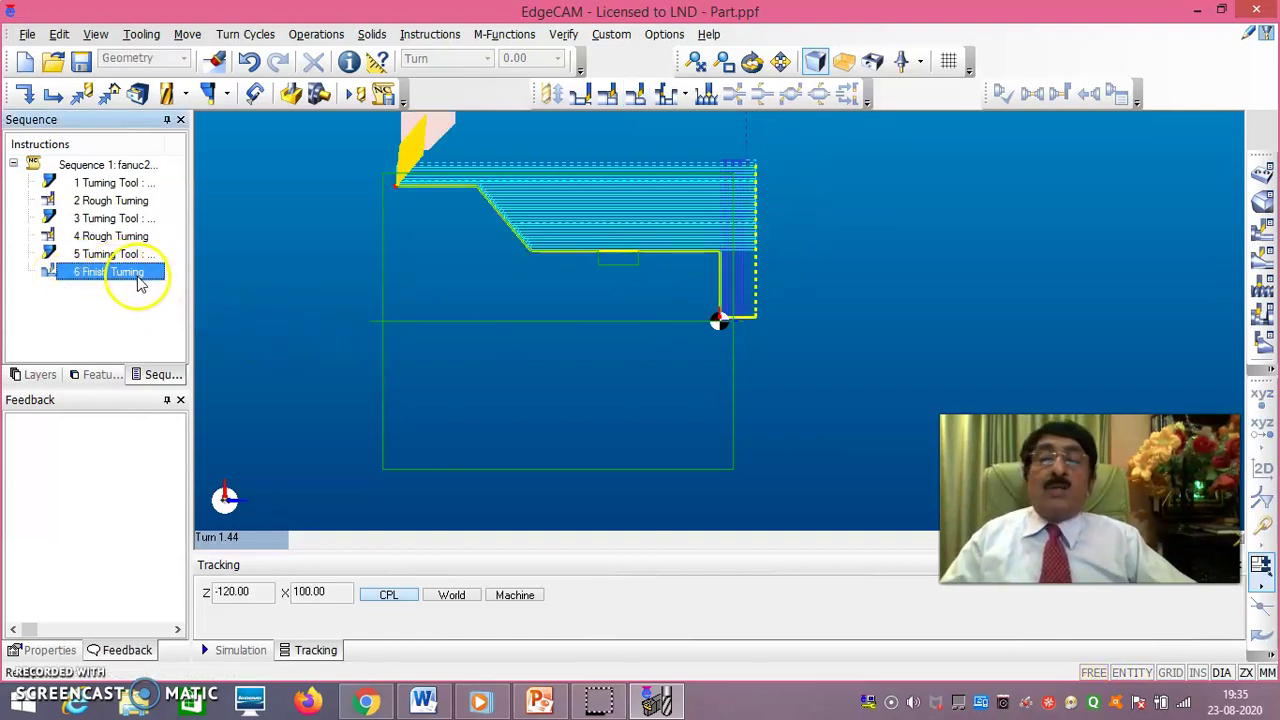
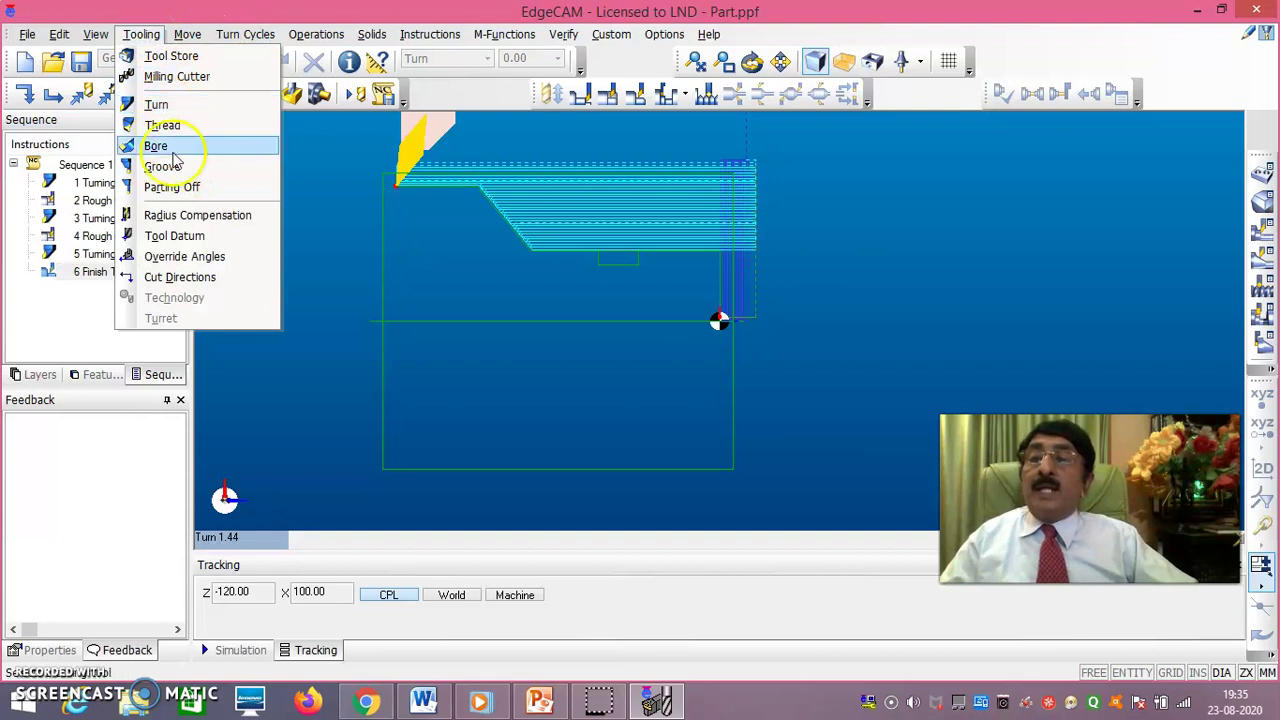
# Step: Add the RF-151.23-2525-60 6mm Deep GC225 grooving tool from the tool store to the sequence, editing its insert width
pyautogui.click(162, 166)
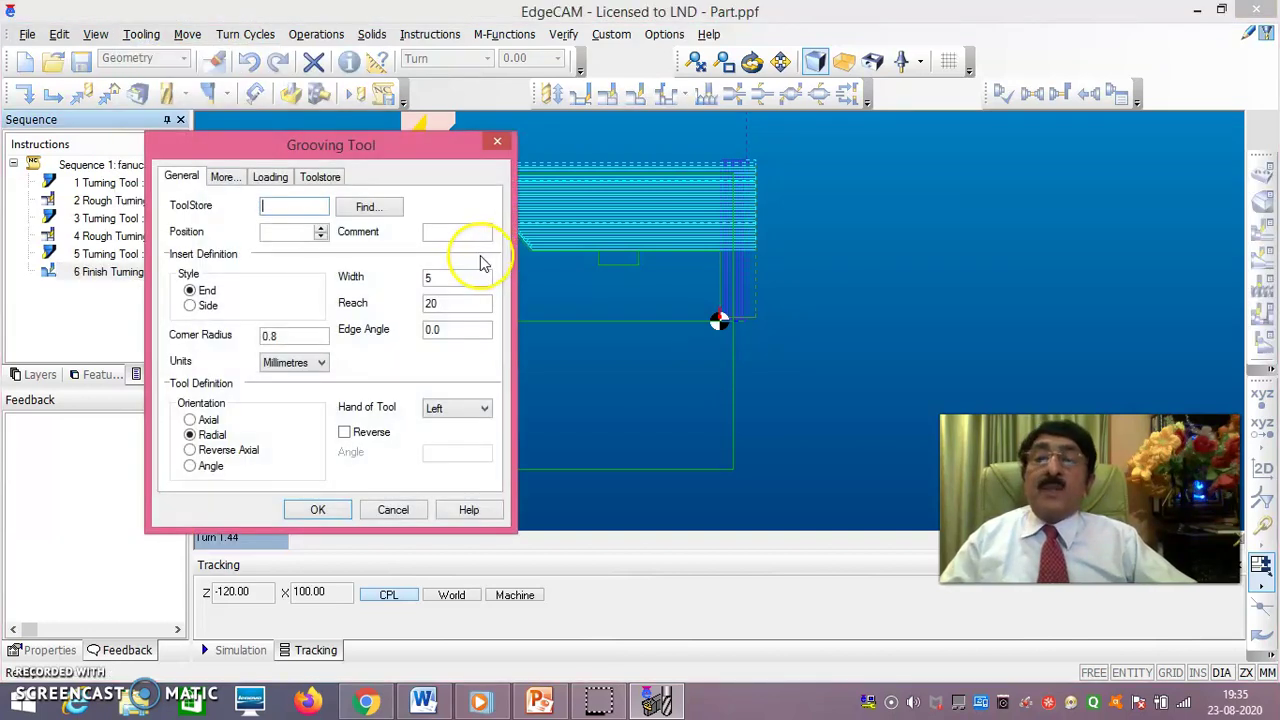
pyautogui.click(365, 213)
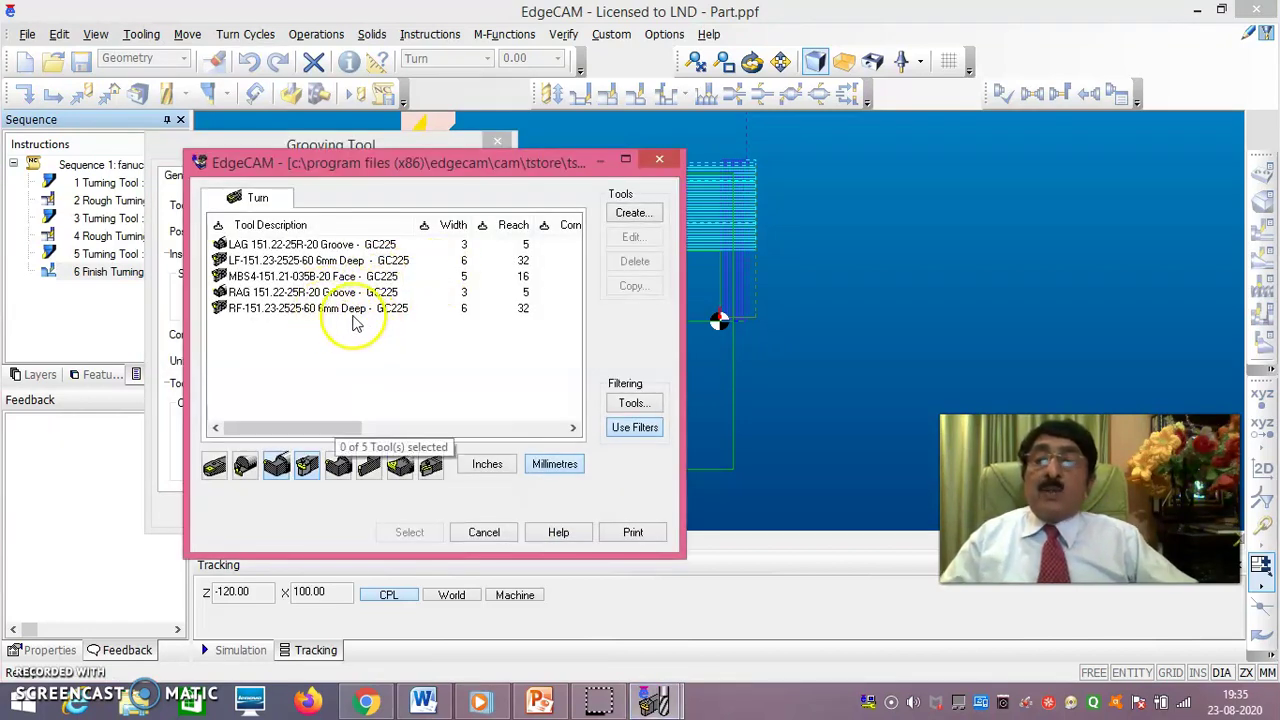
pyautogui.click(350, 310)
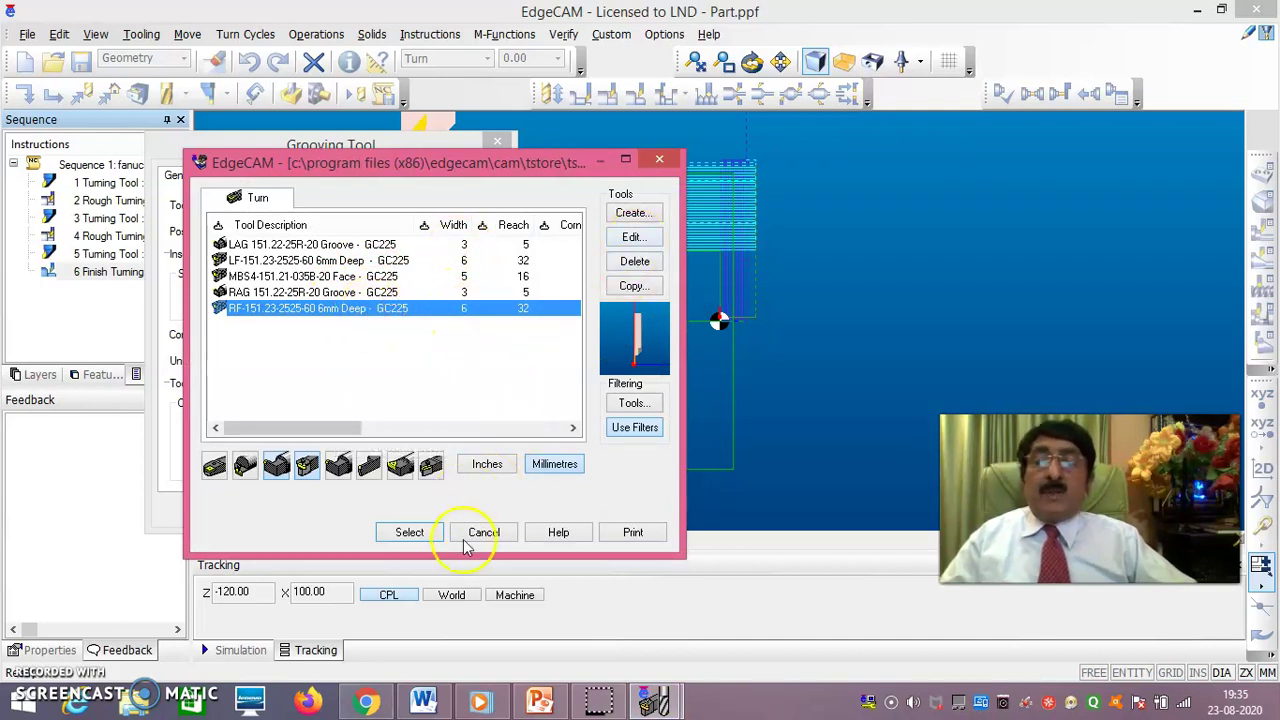
pyautogui.click(421, 538)
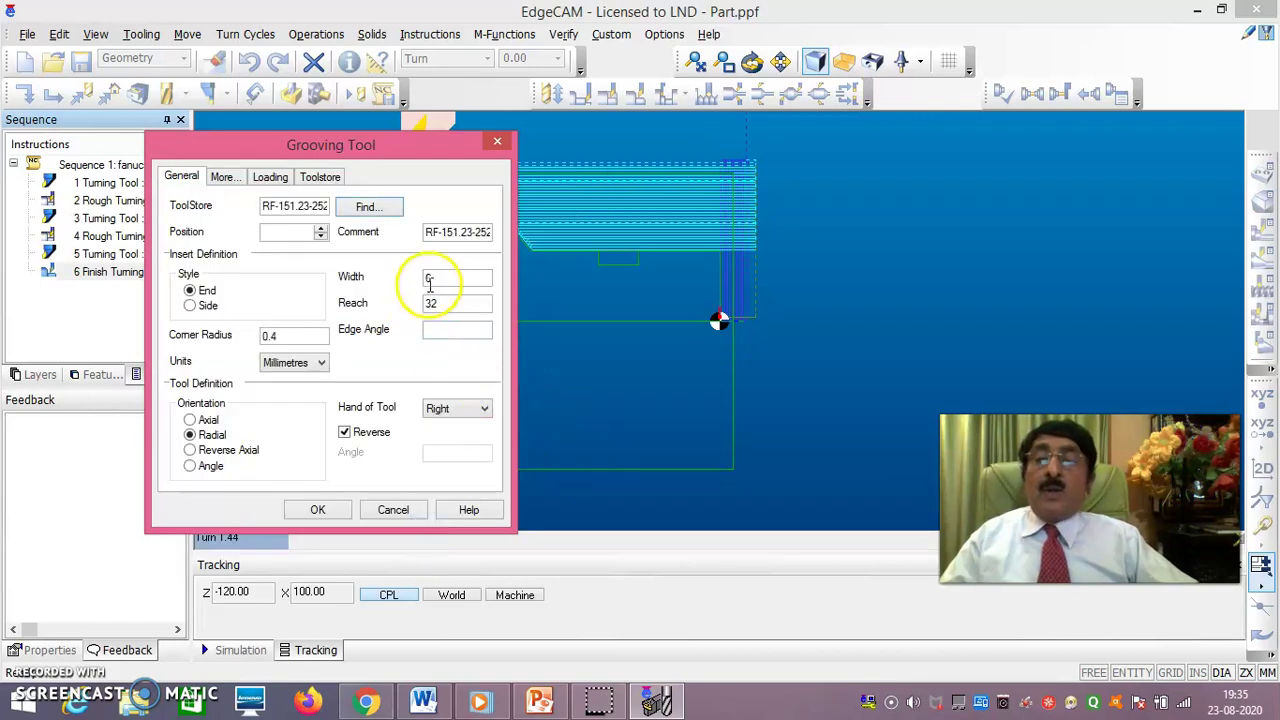
pyautogui.doubleClick(441, 278)
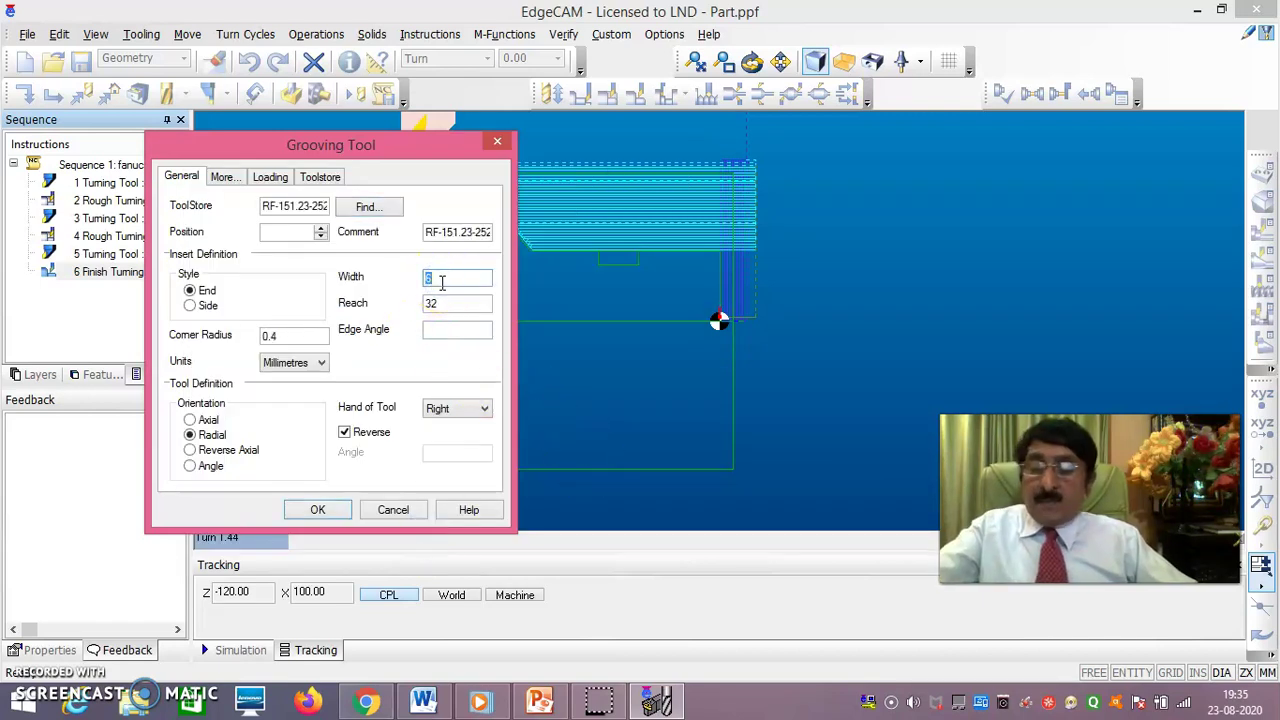
pyautogui.click(318, 510)
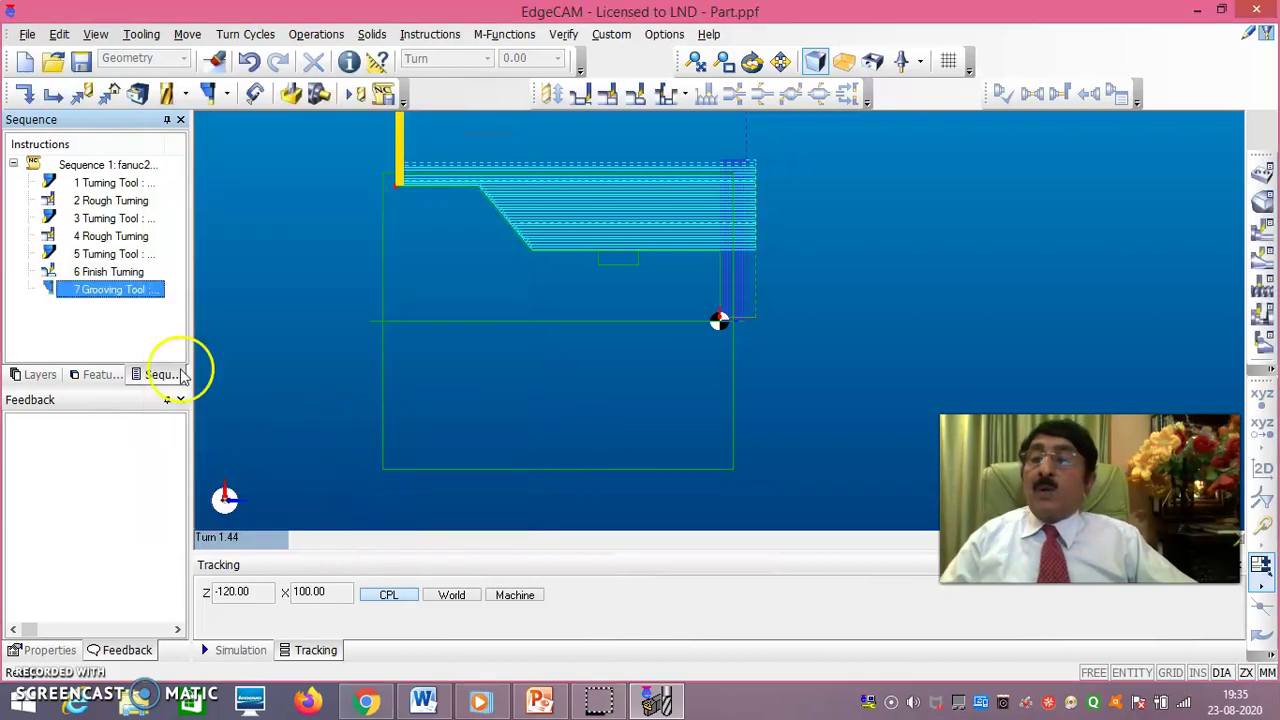
# Step: Set up a sequential Rough Groove cycle with feedrate 0.3 mm/rev, speed 1000 RPM, cut increment 1, and Z and X offsets 0.5
pyautogui.click(250, 36)
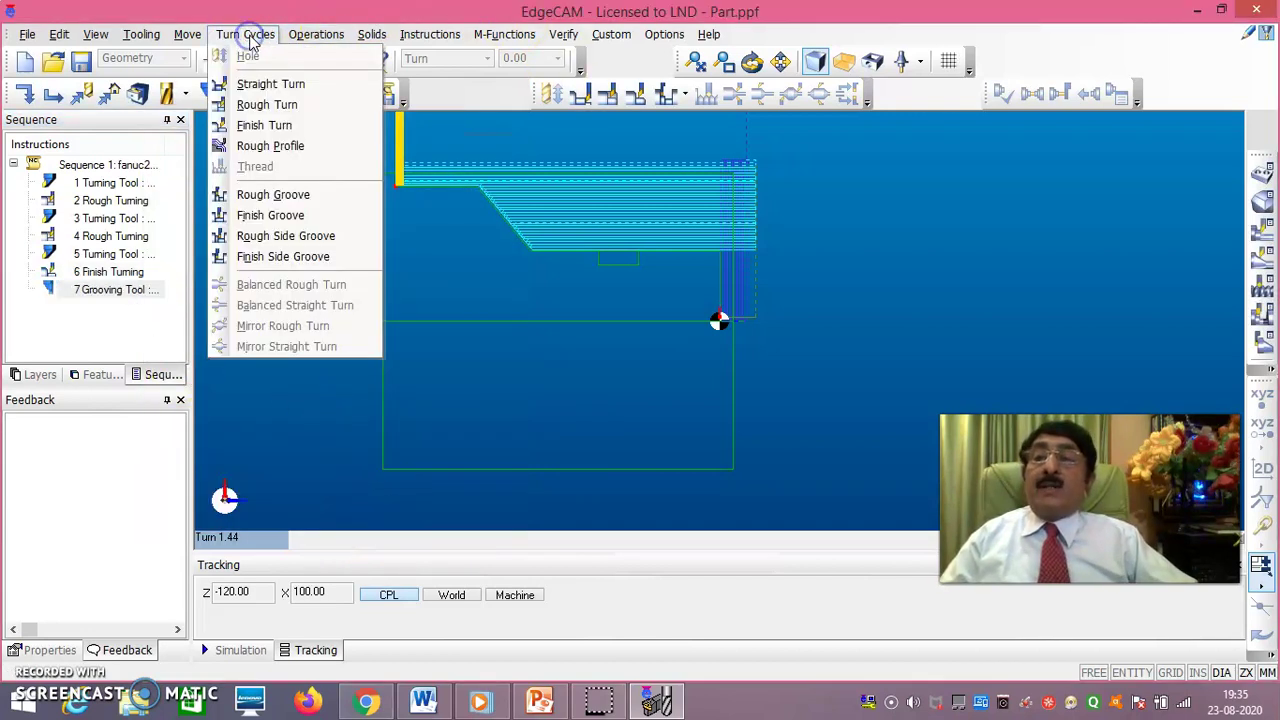
pyautogui.click(285, 195)
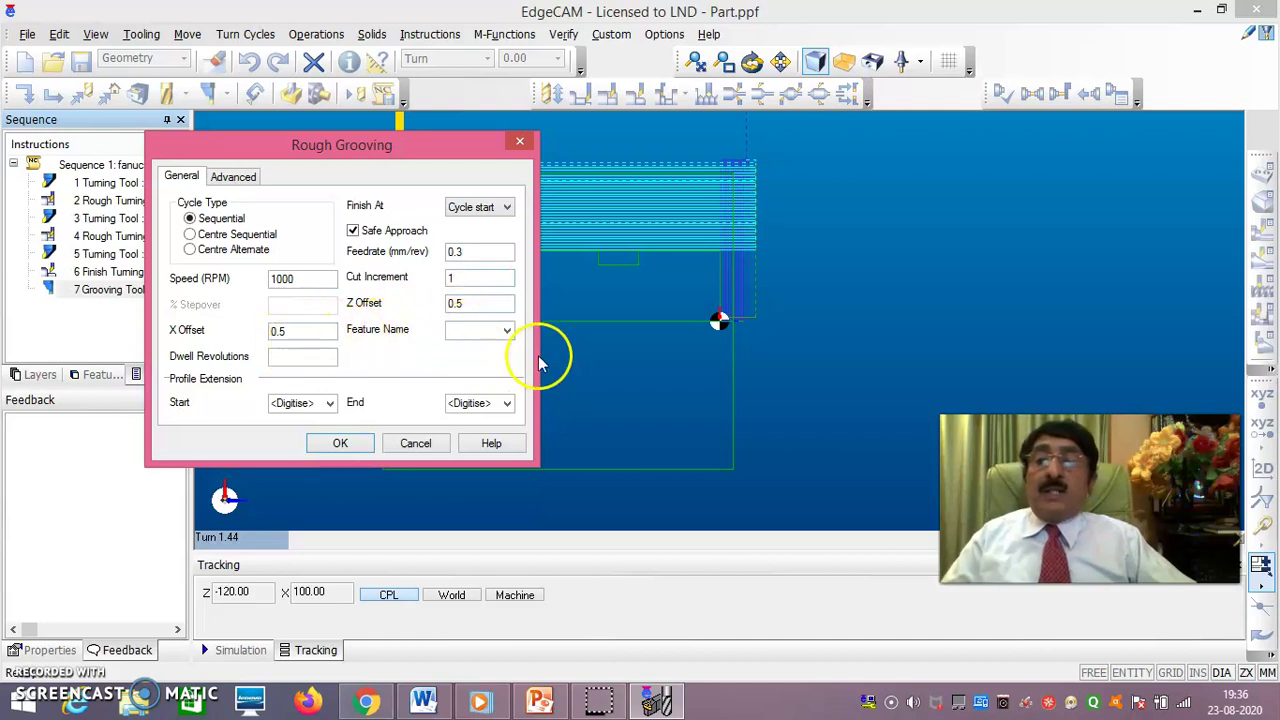
pyautogui.click(358, 447)
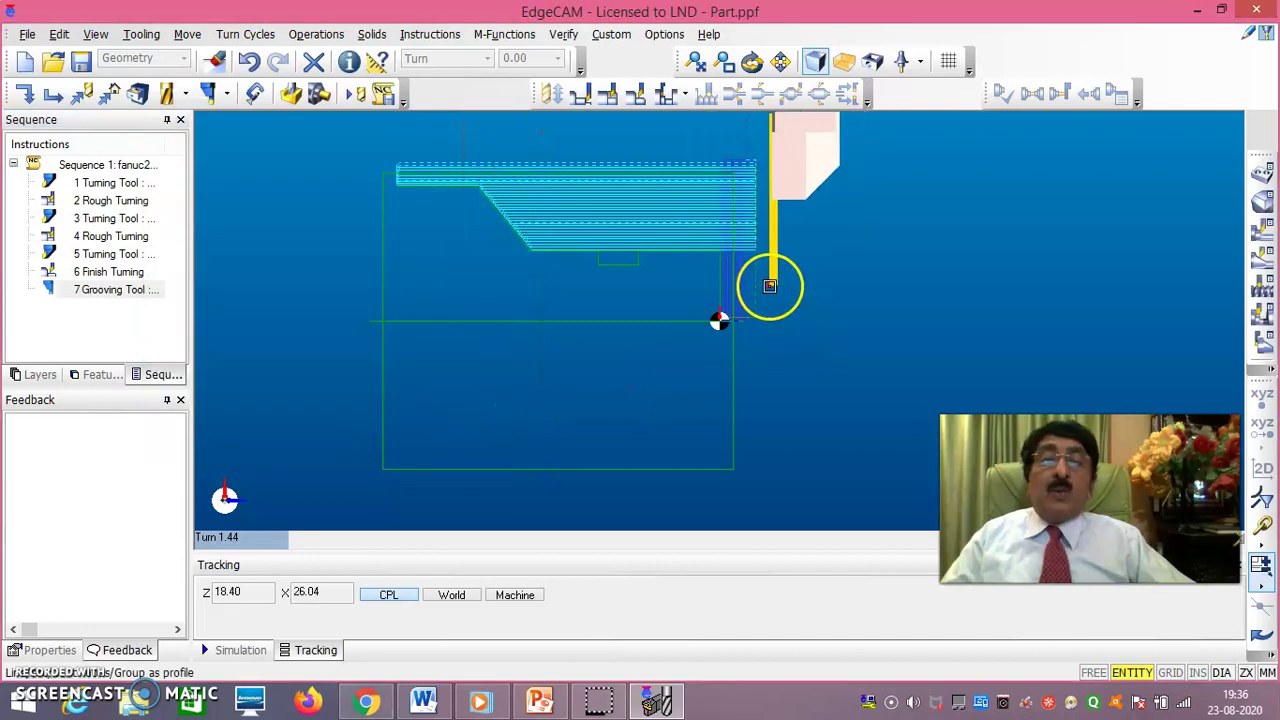
# Step: Use the three groove lines as the grooving profile, keep their end points, and place the cycle start at about Z-28, X62
pyautogui.scroll(2, 769, 286)
pyautogui.click(605, 234)
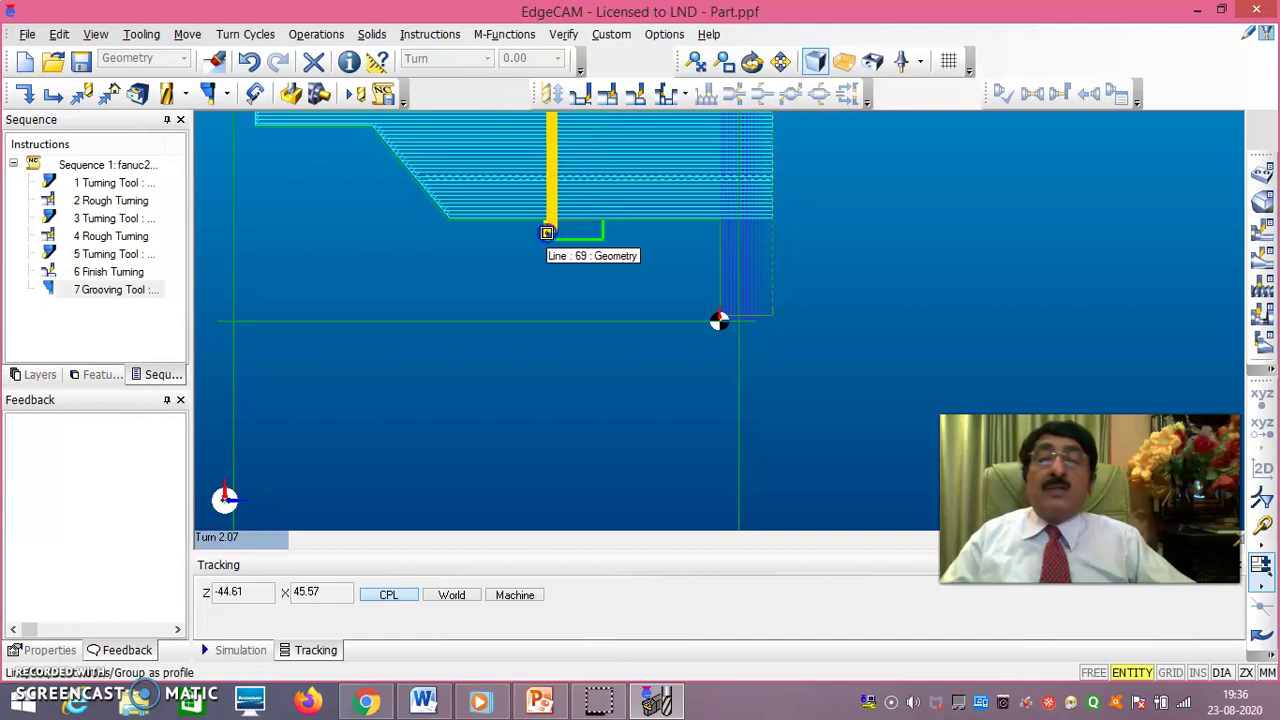
pyautogui.click(663, 255)
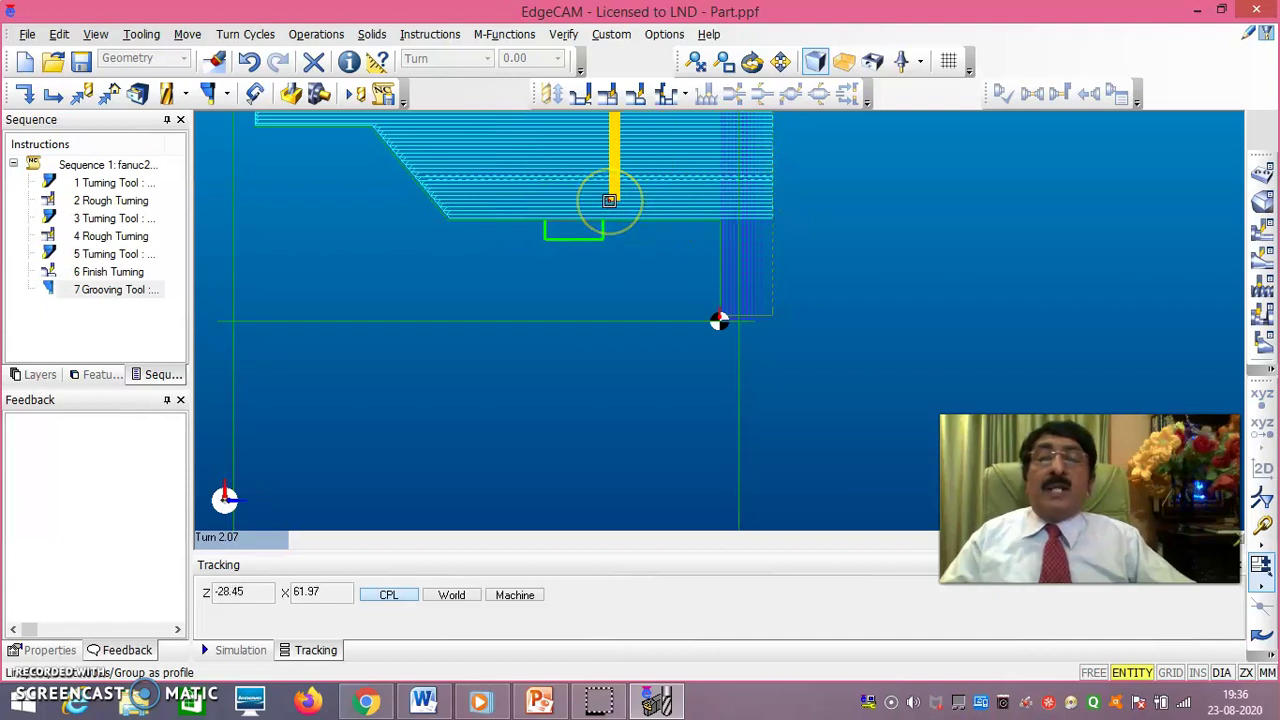
pyautogui.click(609, 200)
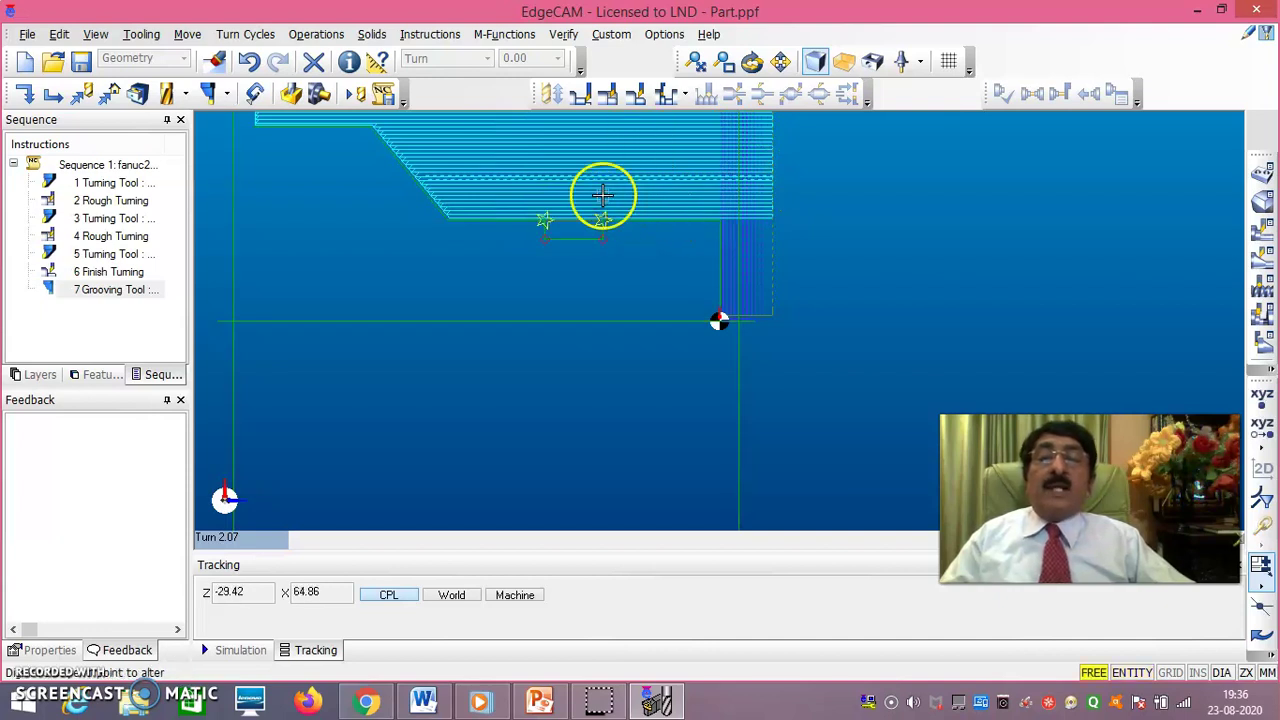
pyautogui.click(603, 195)
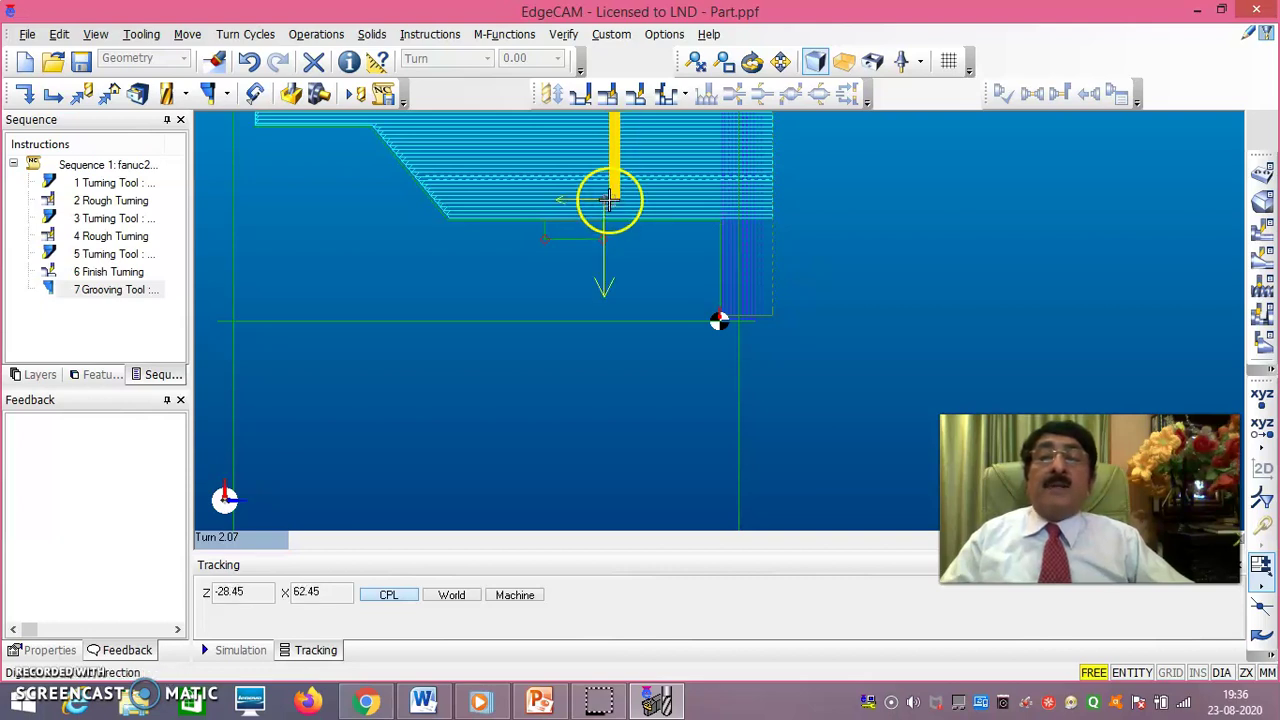
pyautogui.click(607, 200)
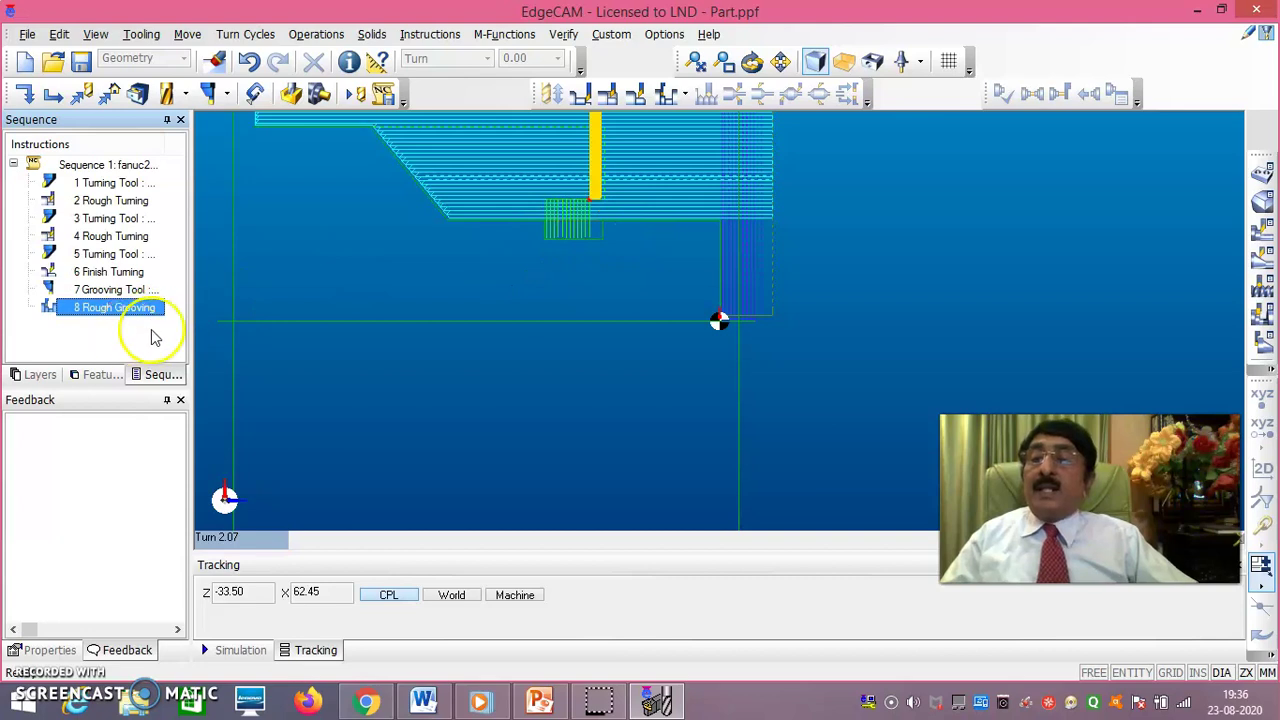
pyautogui.click(142, 34)
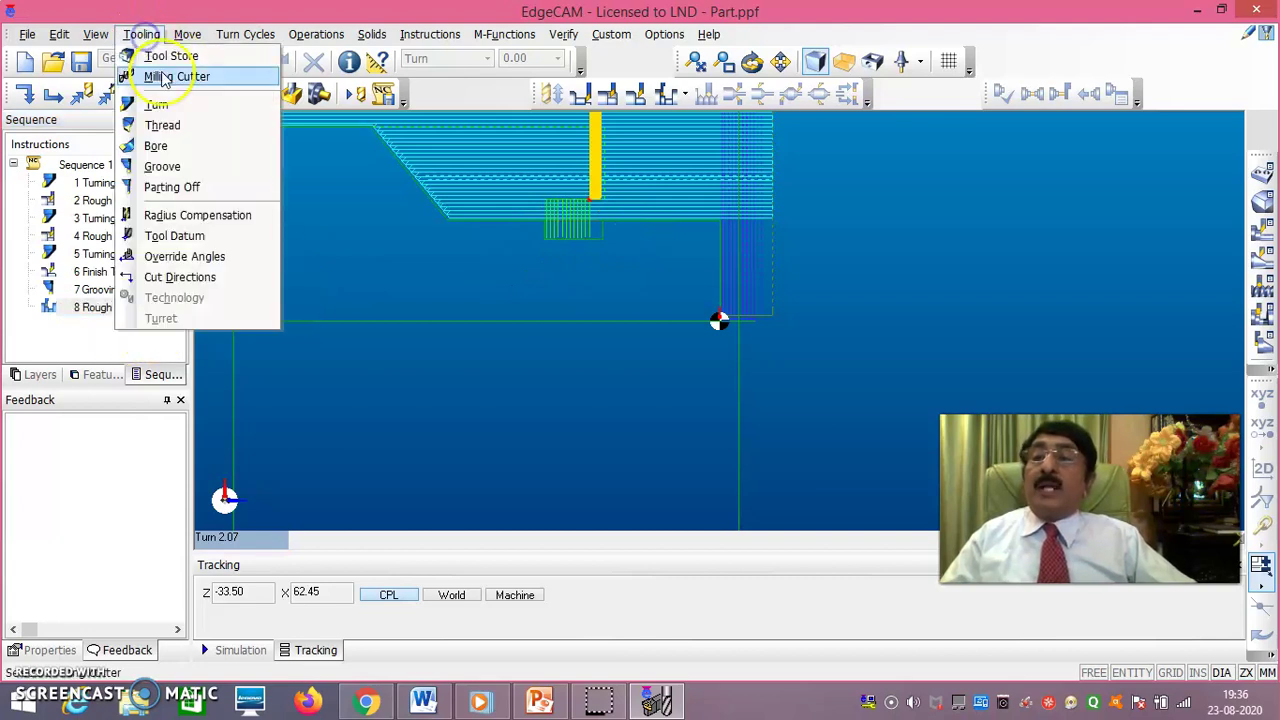
pyautogui.click(172, 105)
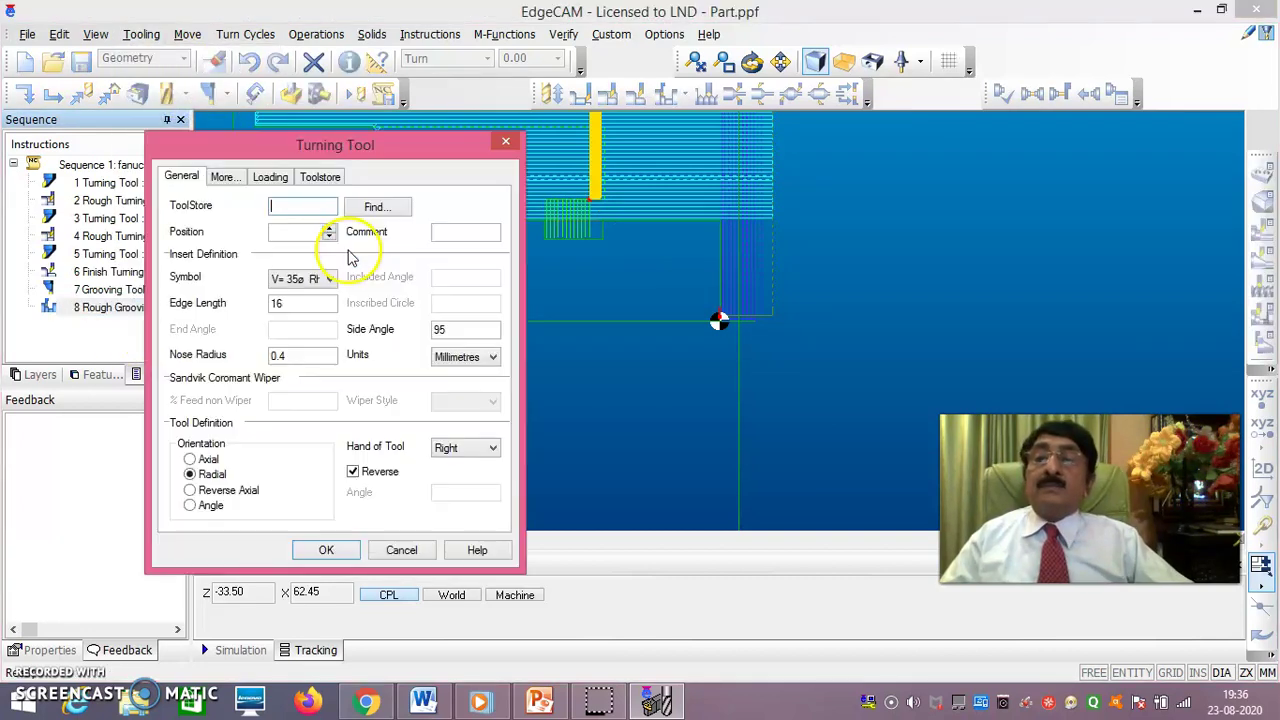
pyautogui.click(384, 218)
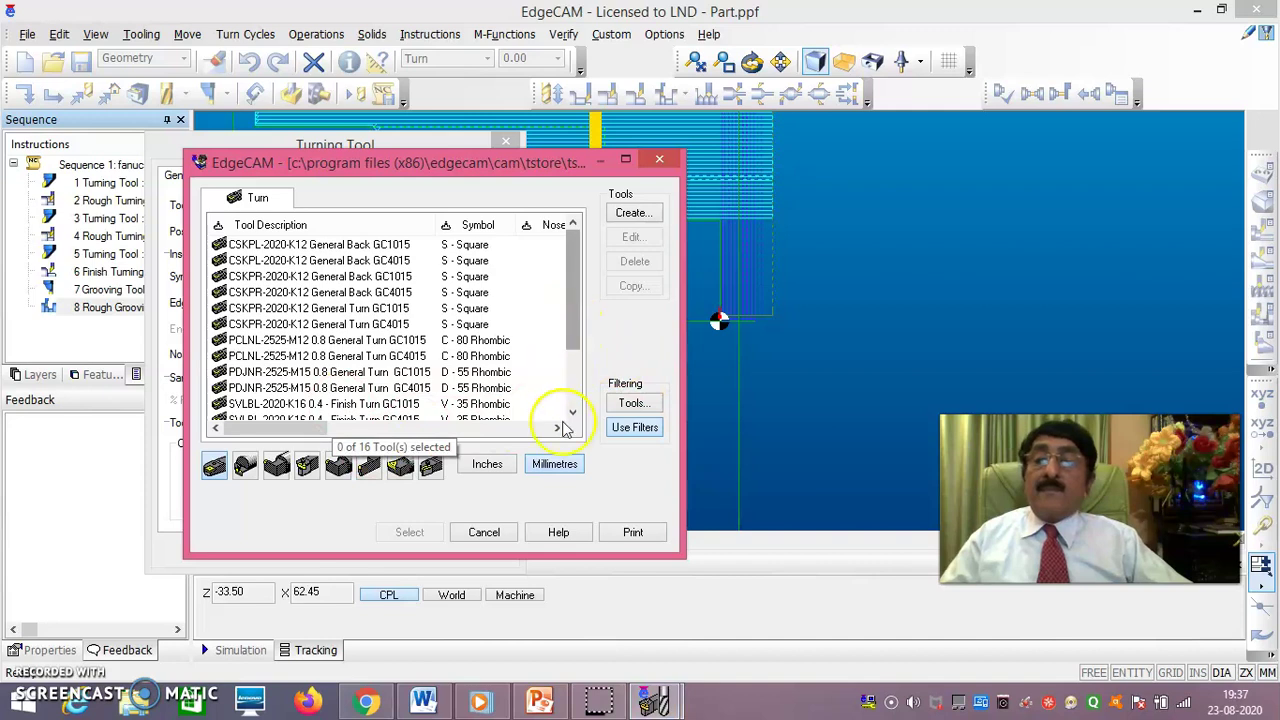
pyautogui.click(490, 535)
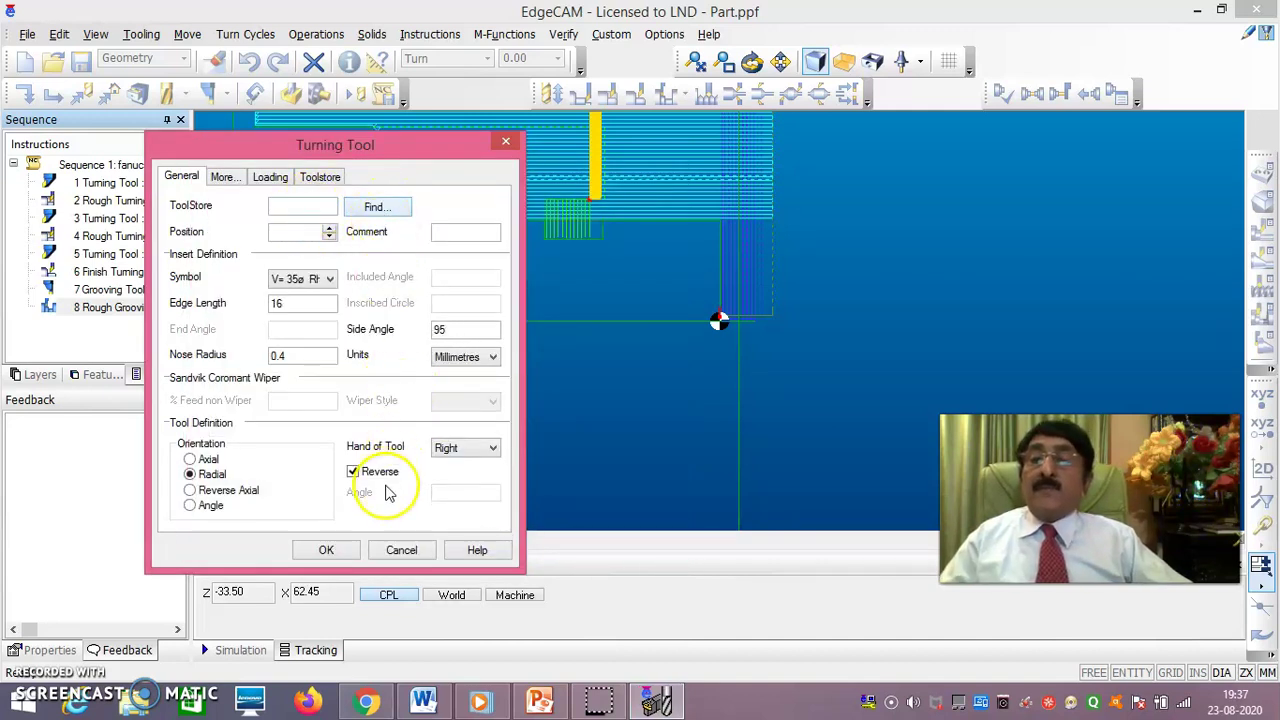
pyautogui.click(402, 551)
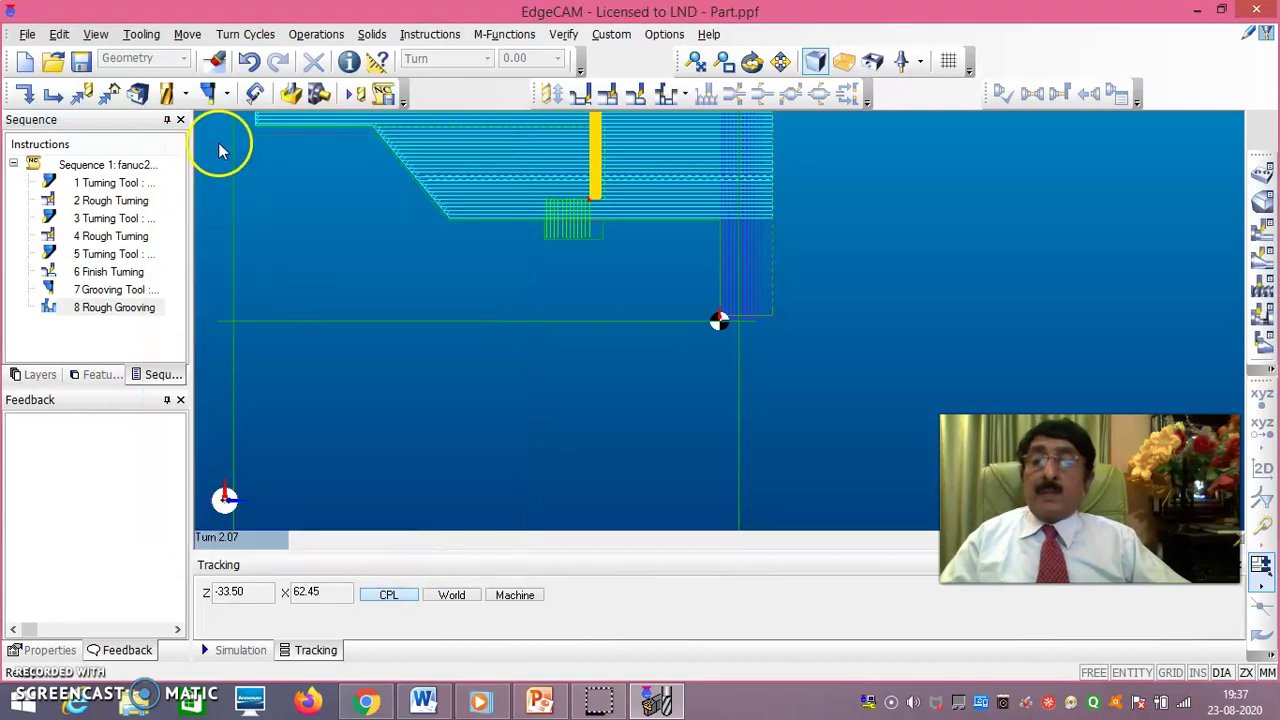
# Step: Add another RF-151.23-2525-60 6mm Deep GC225 grooving tool from the tool store for the groove finishing pass, editing its insert width
pyautogui.click(141, 34)
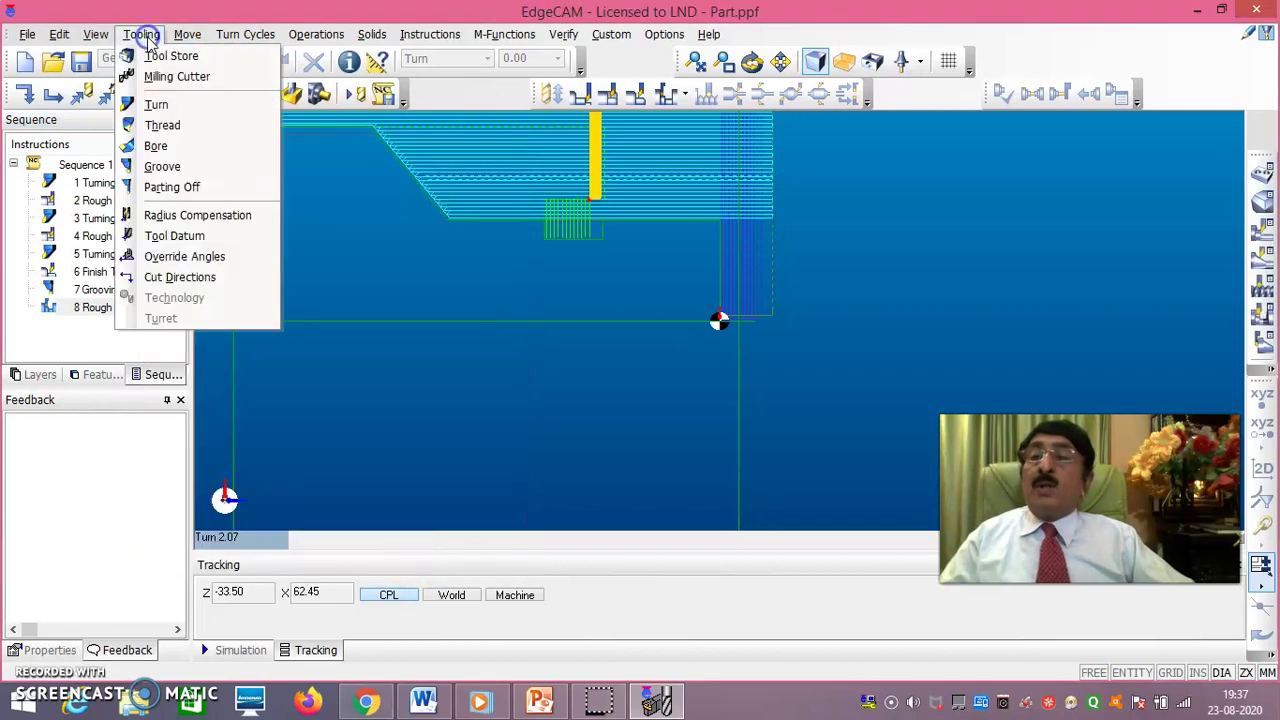
pyautogui.click(176, 170)
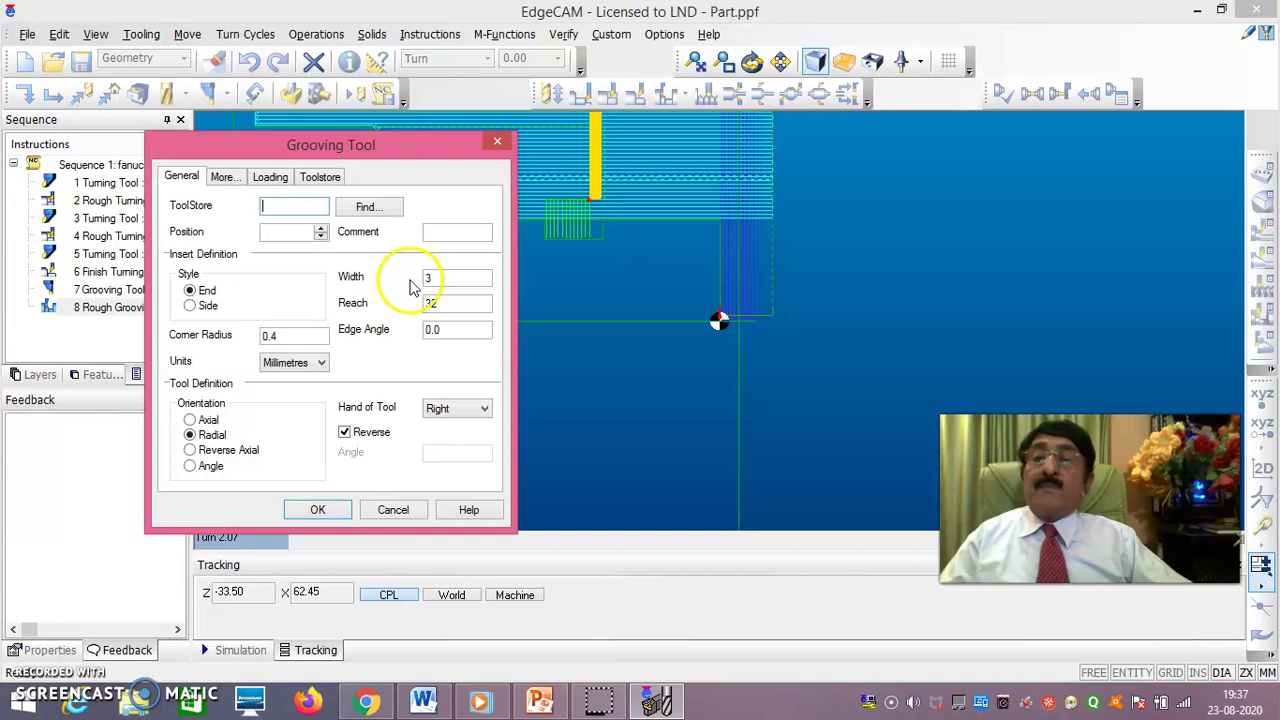
pyautogui.click(369, 206)
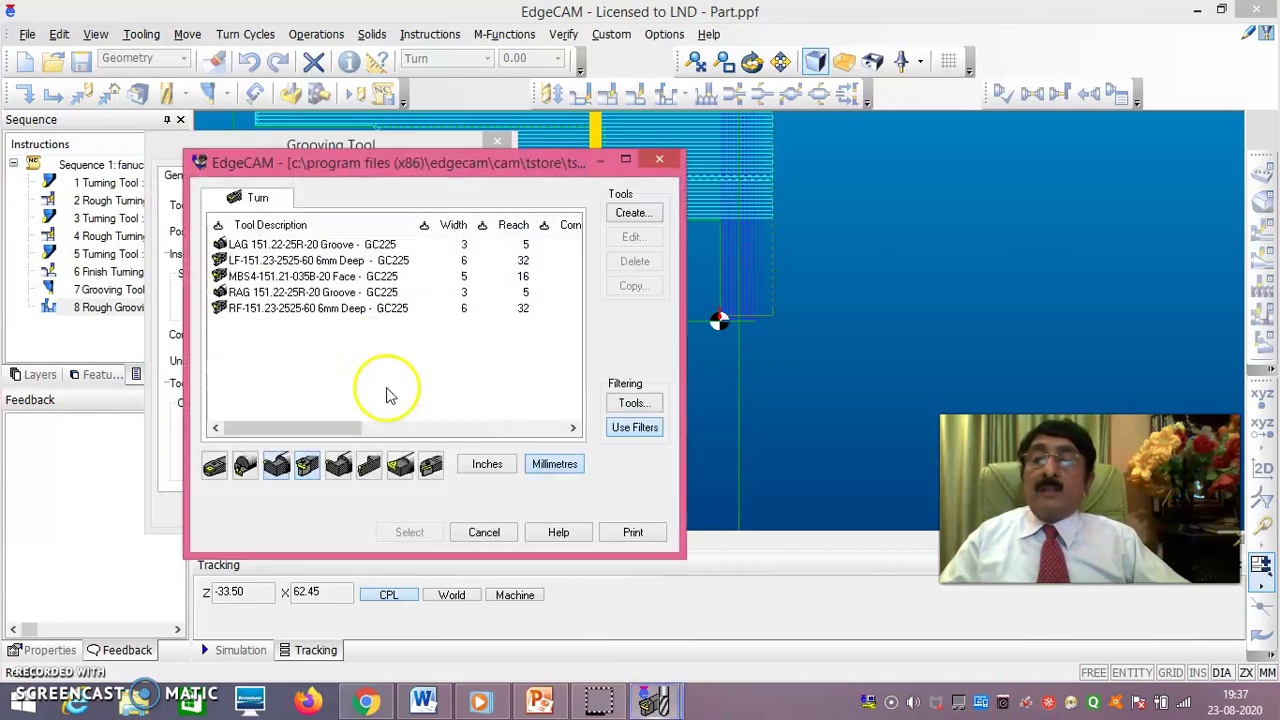
pyautogui.click(354, 311)
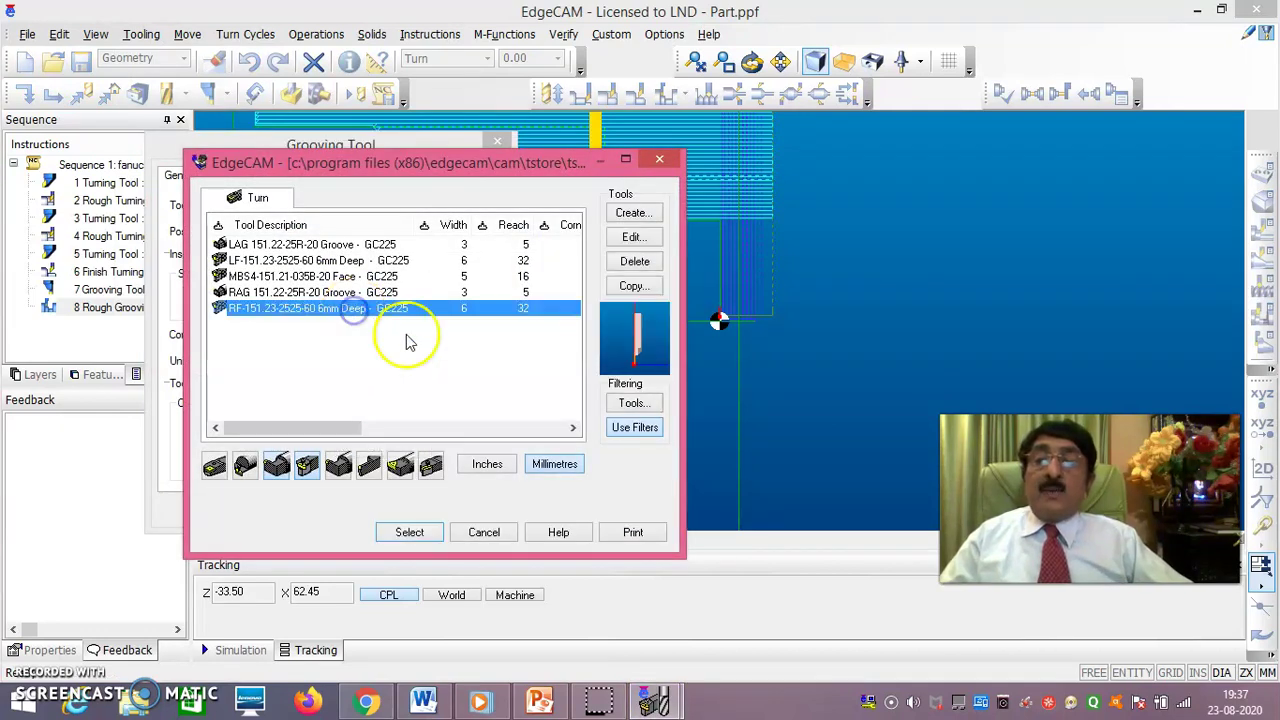
pyautogui.click(410, 532)
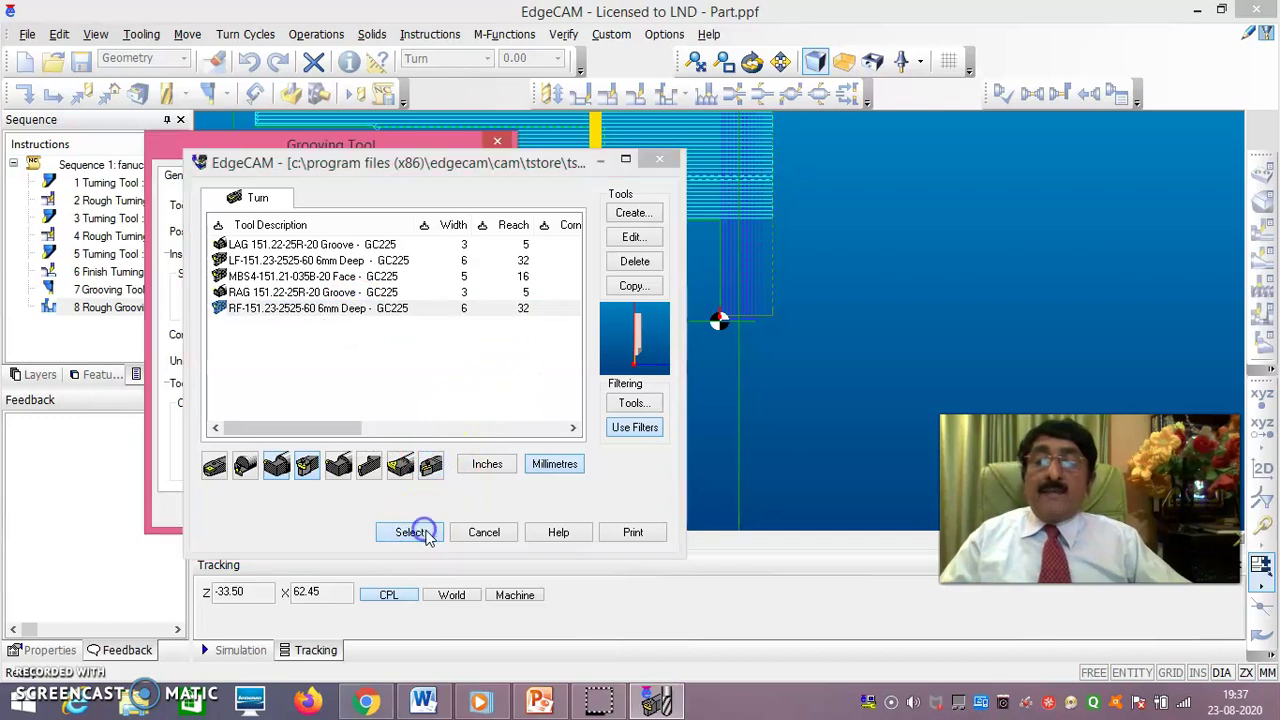
pyautogui.click(443, 277)
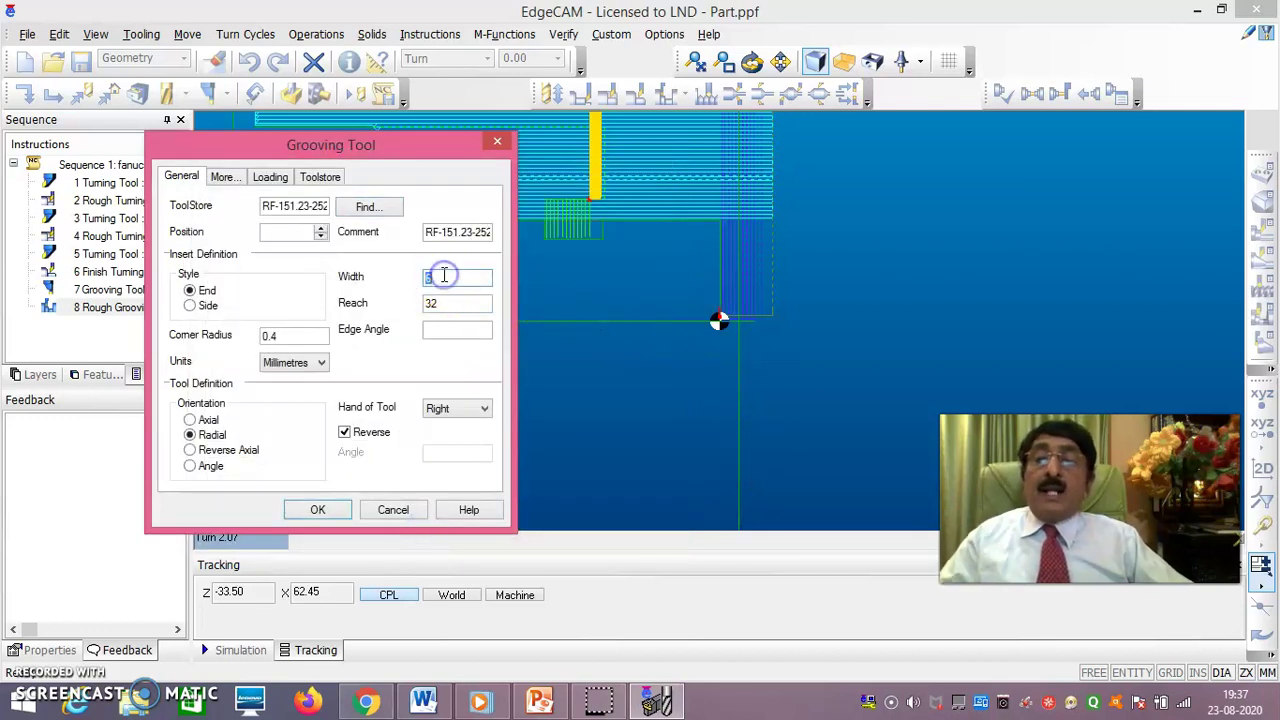
pyautogui.click(325, 511)
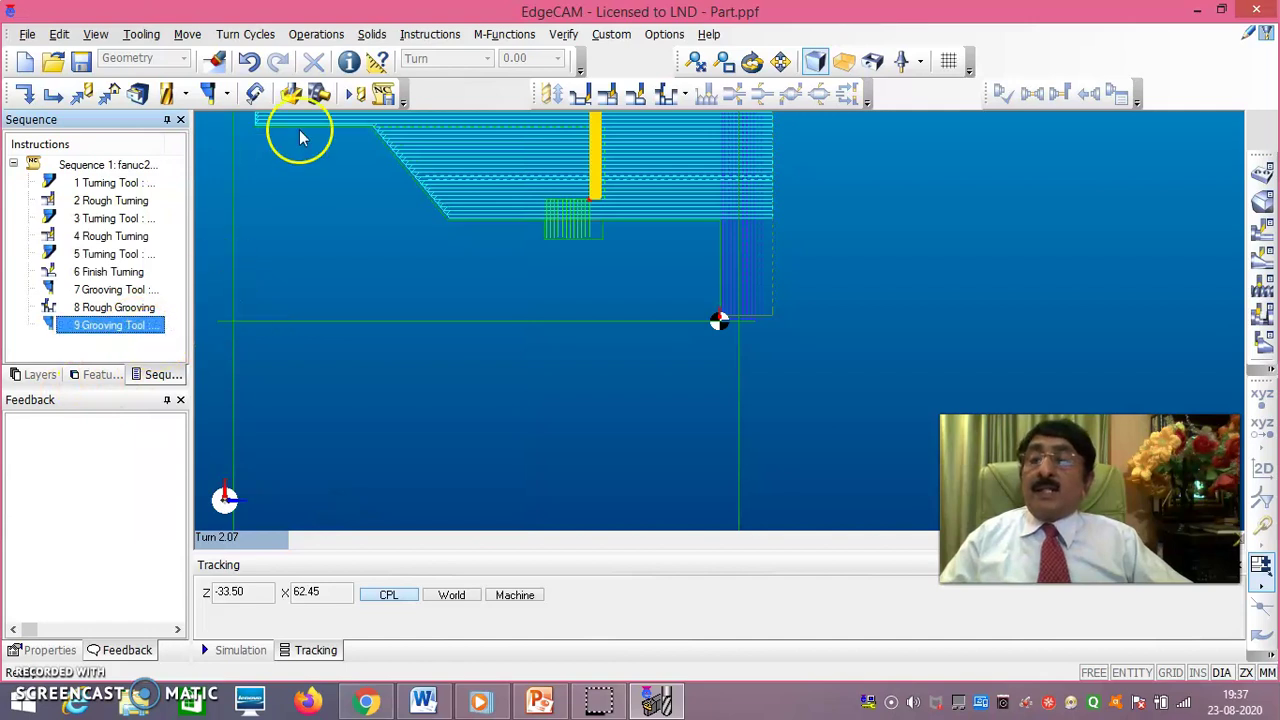
# Step: Create a Finish Groove cycle at 0.3 mm/rev and 1000 RPM along the three groove lines, keeping the profile's end points
pyautogui.click(245, 34)
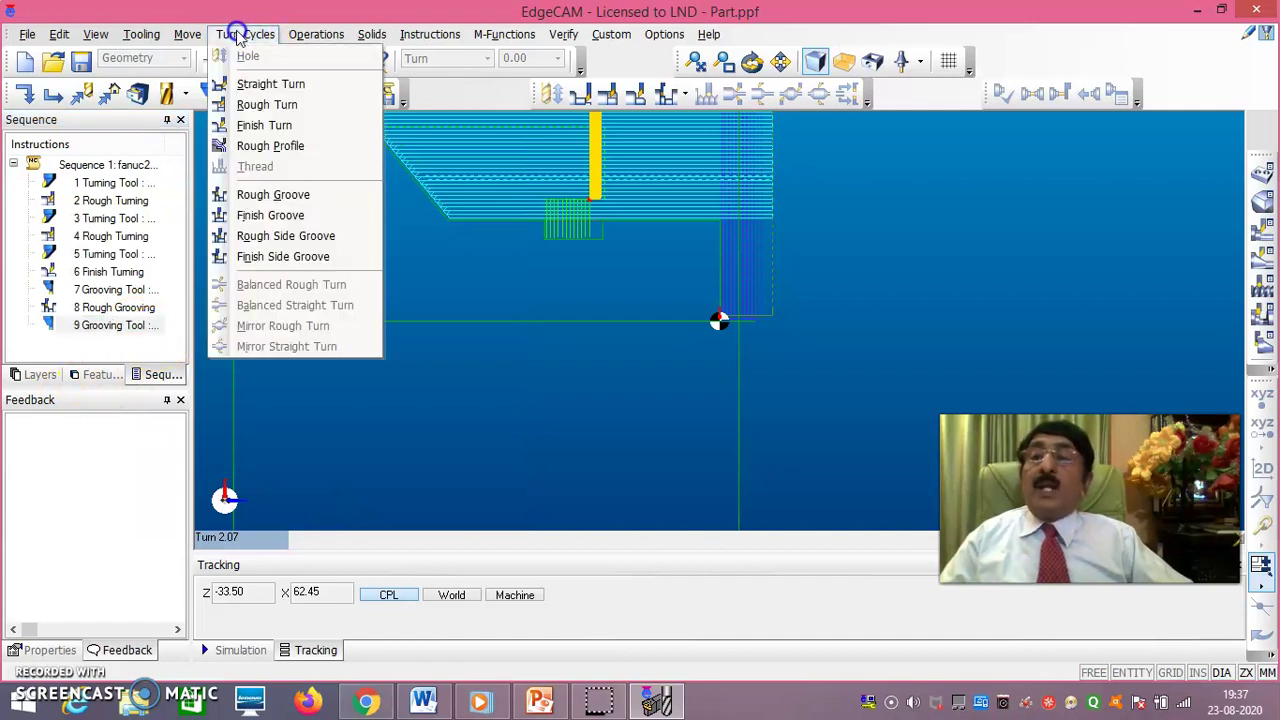
pyautogui.click(290, 217)
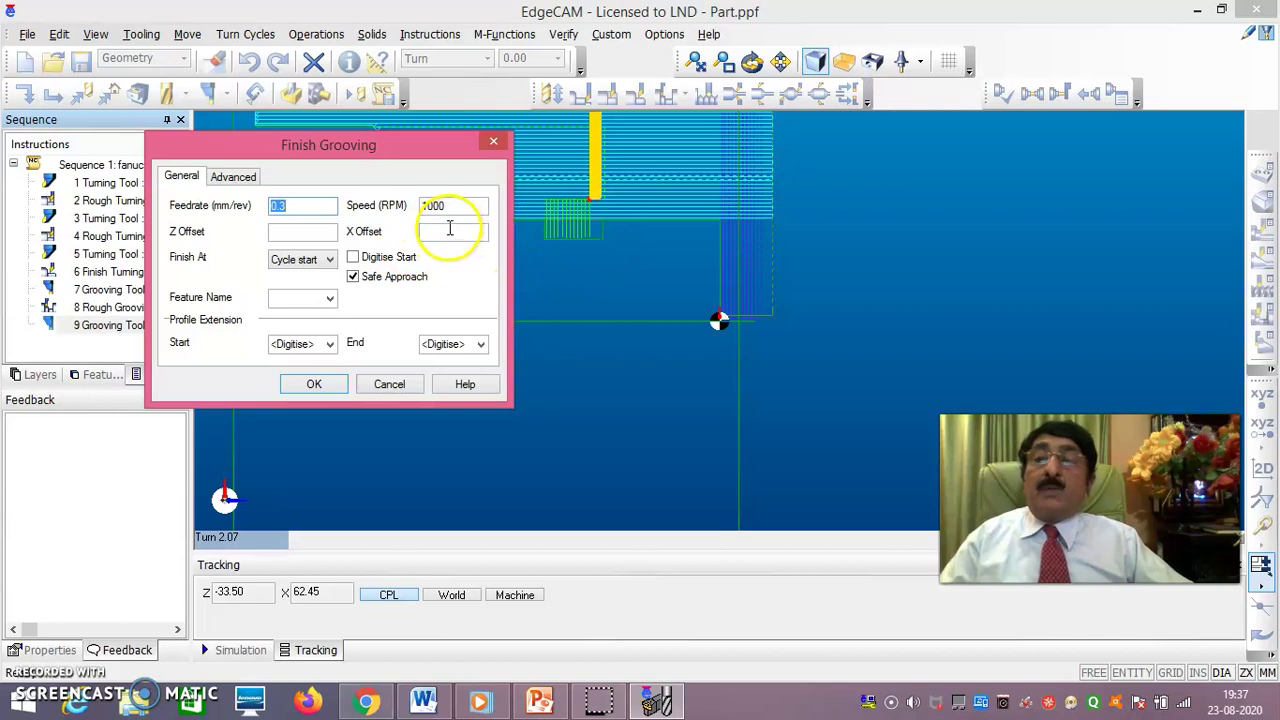
pyautogui.click(318, 384)
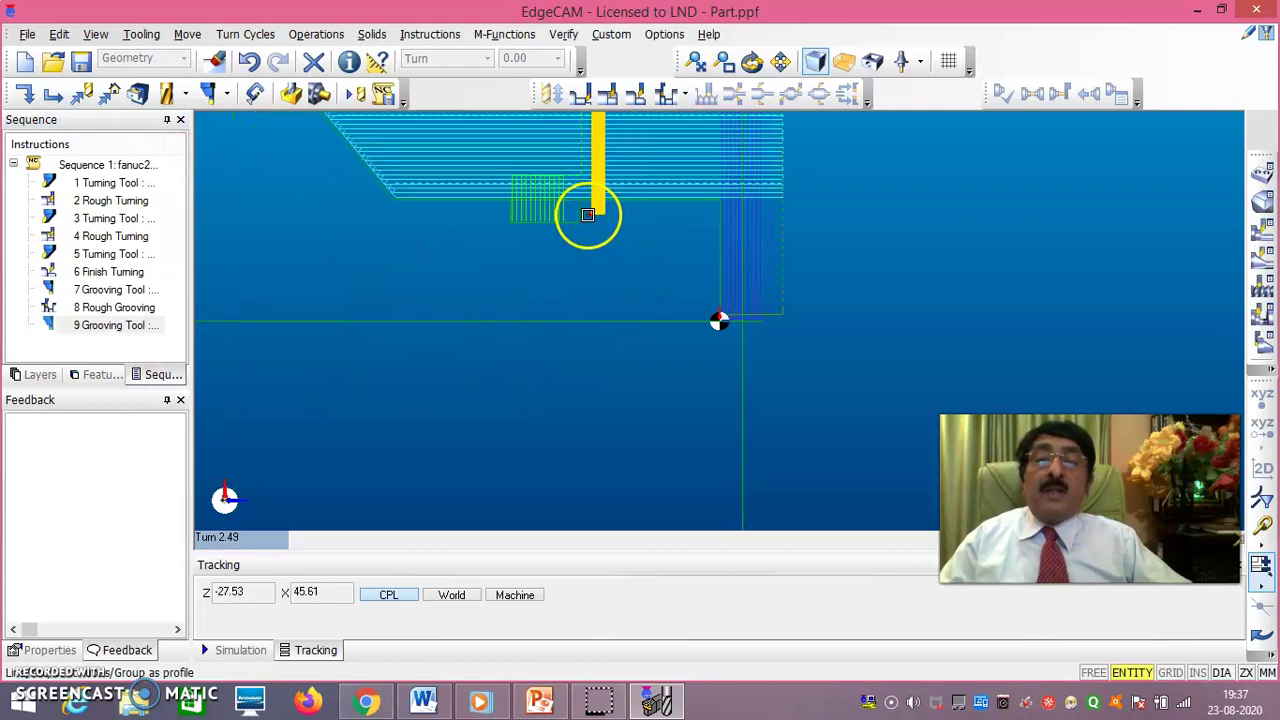
pyautogui.click(514, 216)
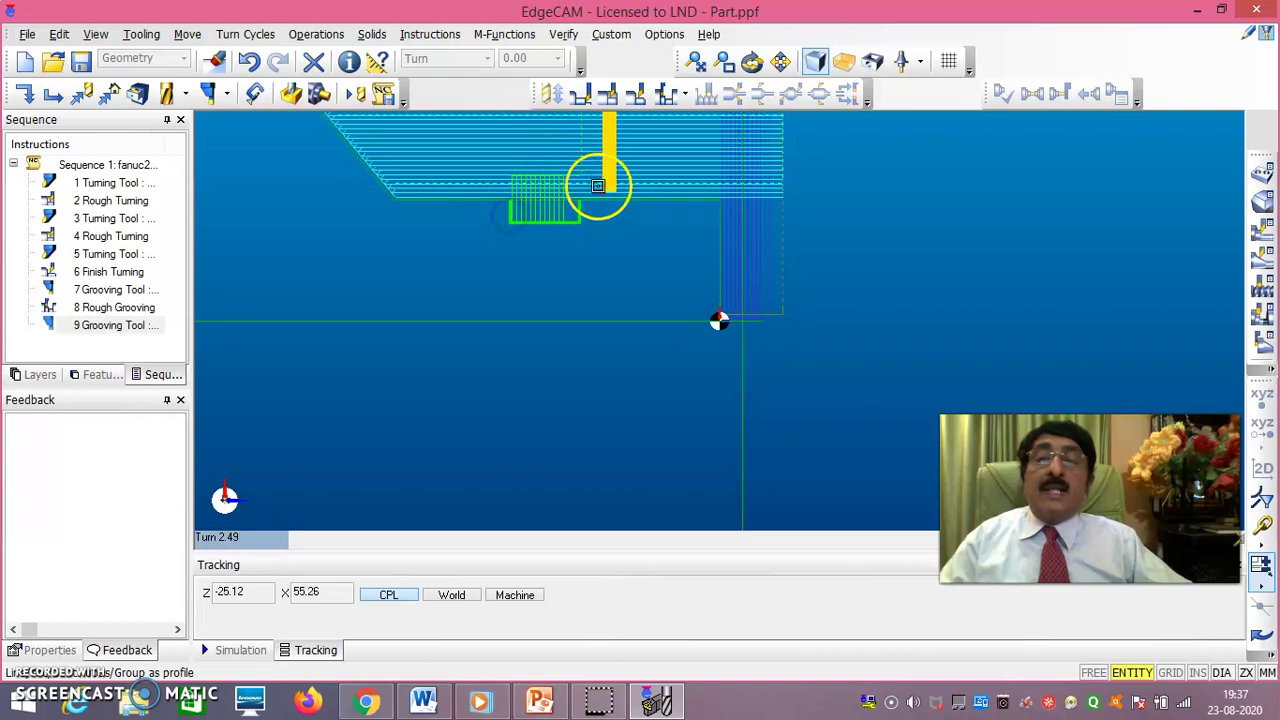
pyautogui.rightClick(594, 170)
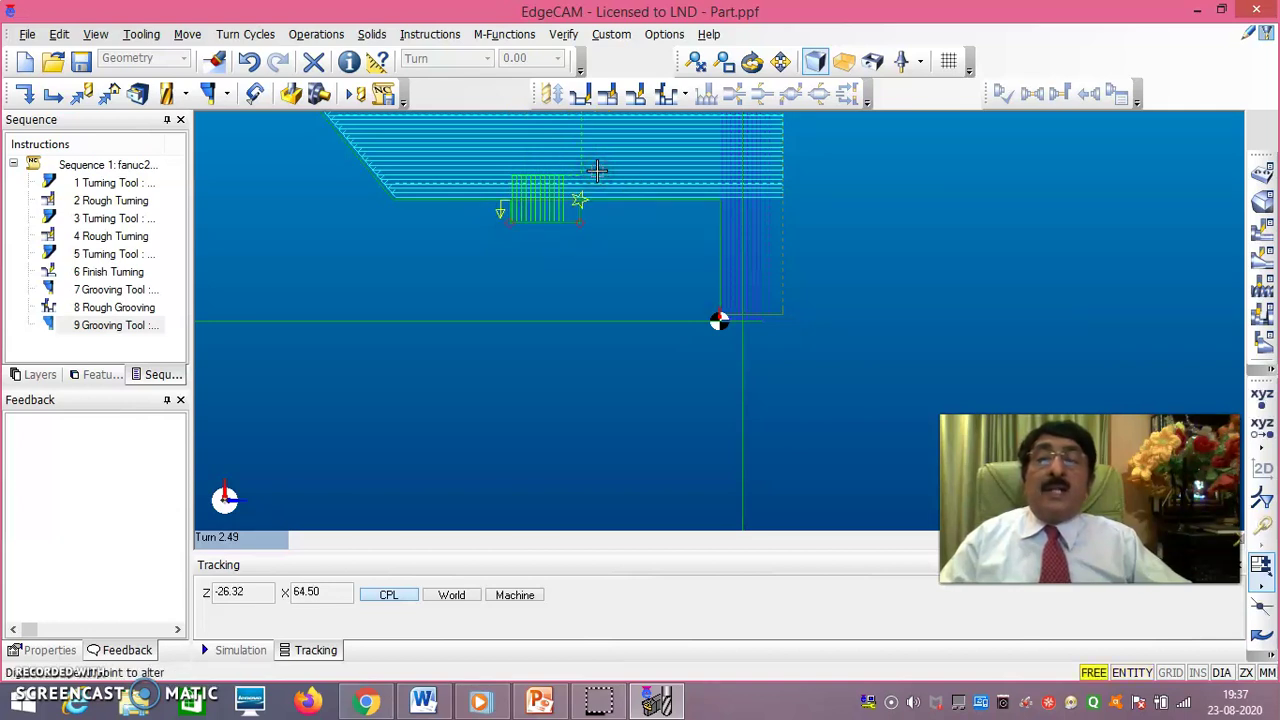
pyautogui.rightClick(596, 170)
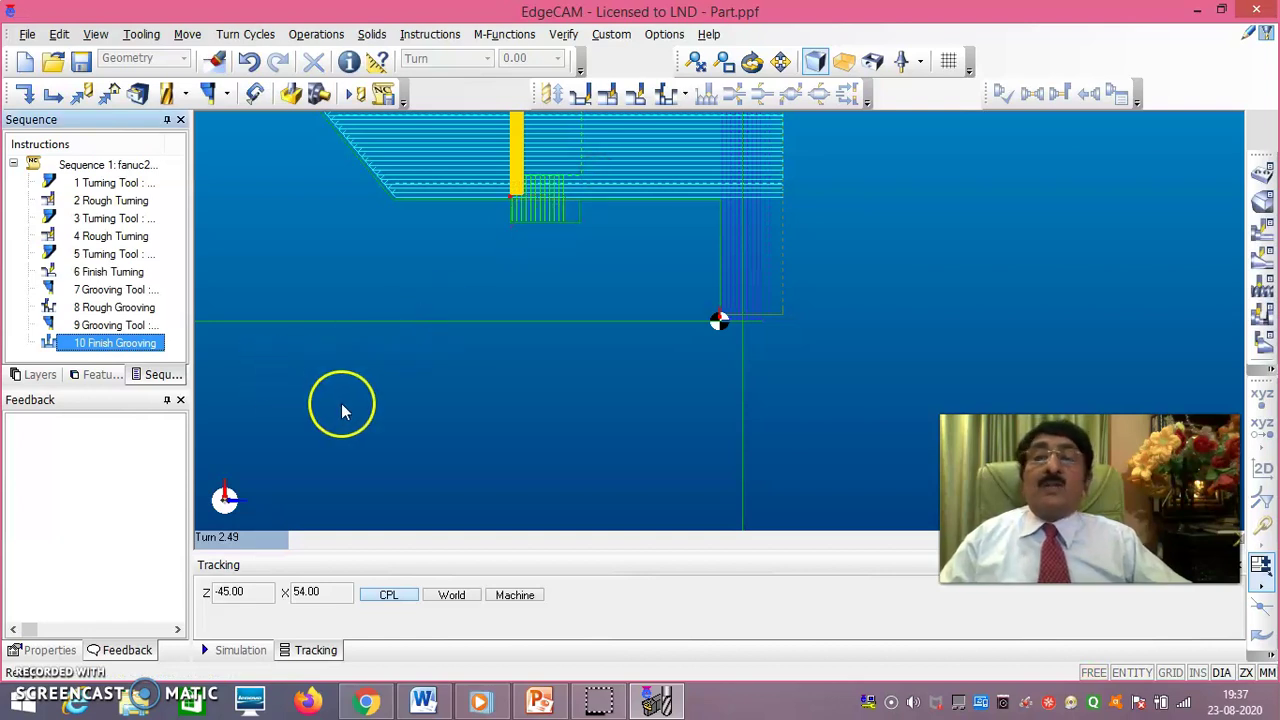
# Step: Open the turning sequence in the machining simulator, maximize its window and view the cylindrical stock in three dimensions
pyautogui.click(860, 280)
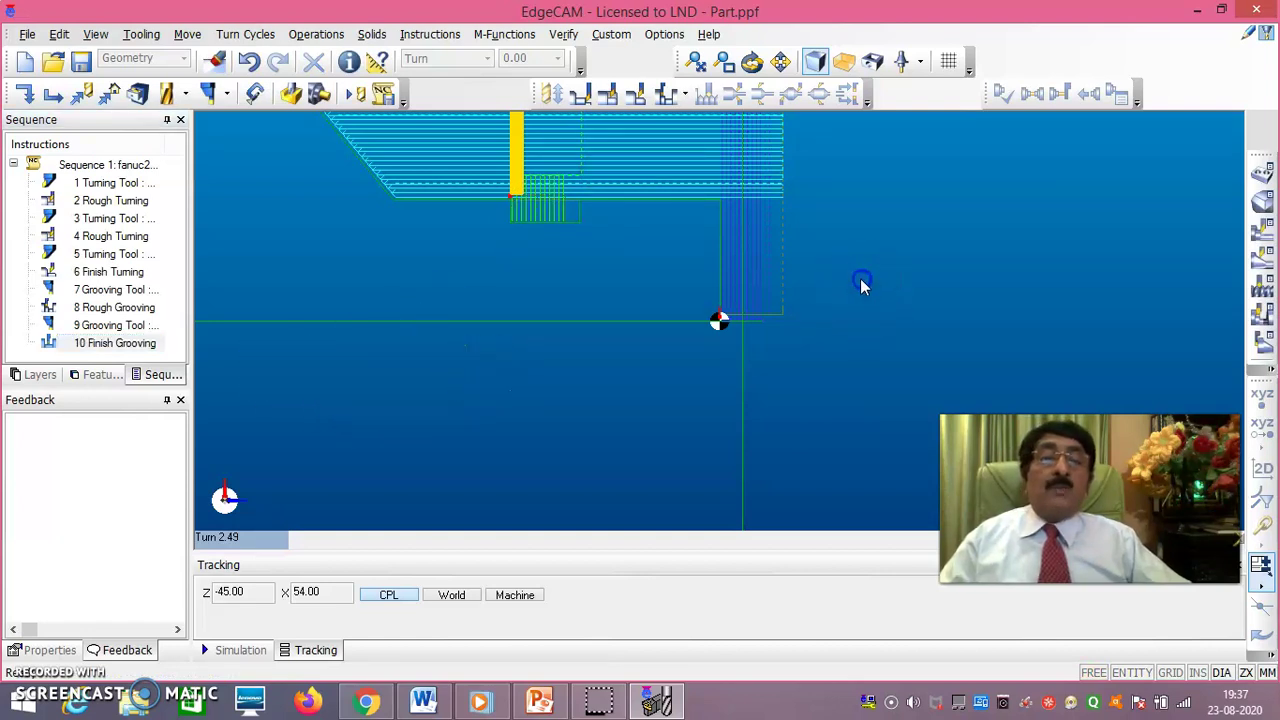
pyautogui.scroll(-1, 857, 279)
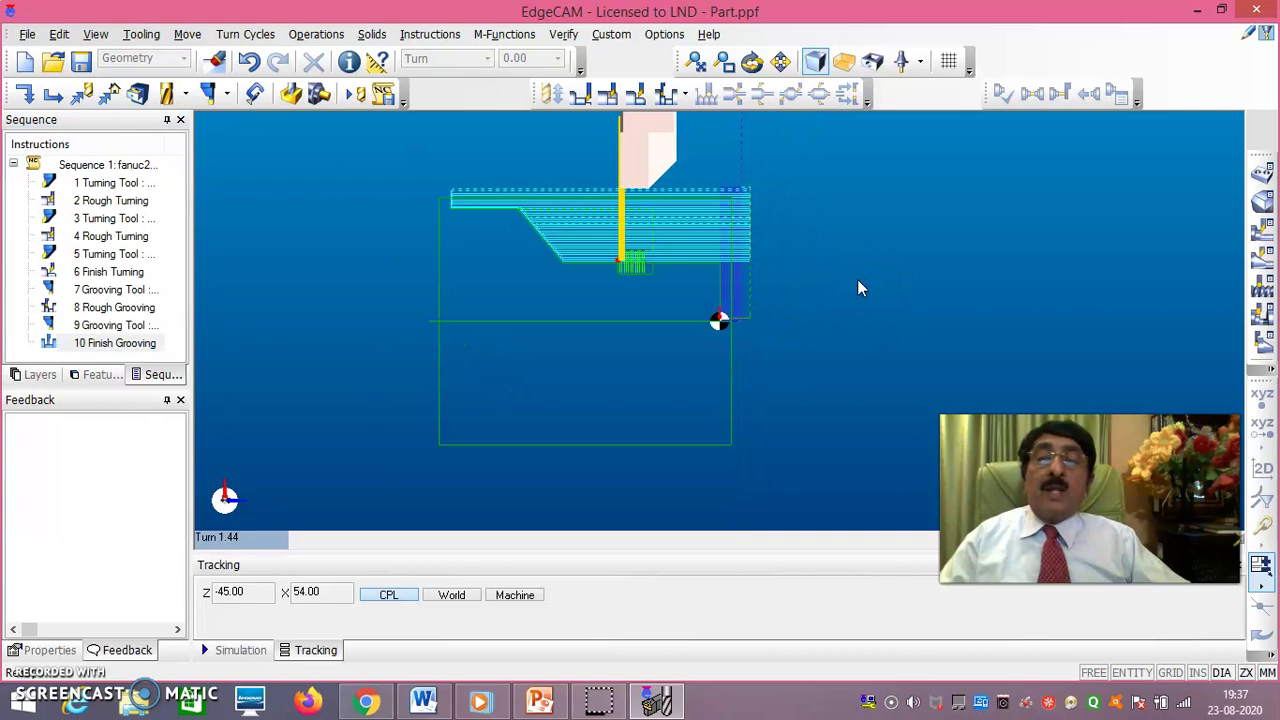
pyautogui.scroll(1, 907, 292)
pyautogui.click(907, 294)
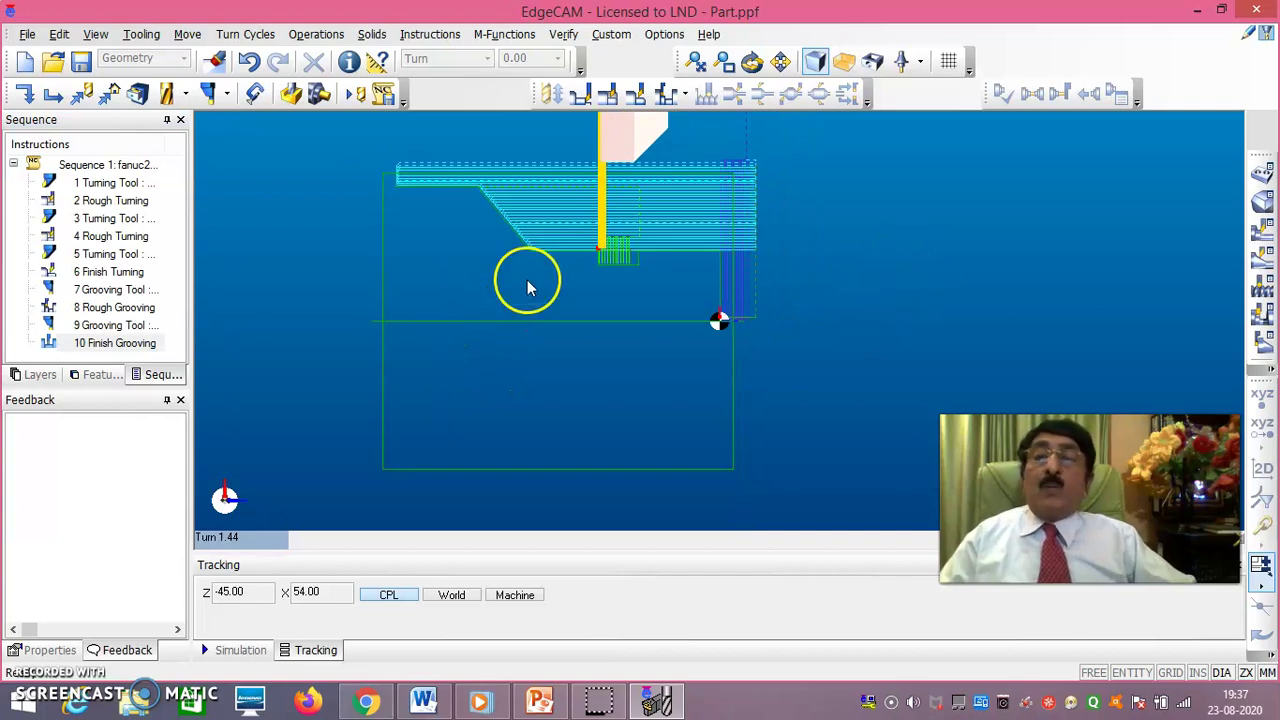
pyautogui.click(291, 98)
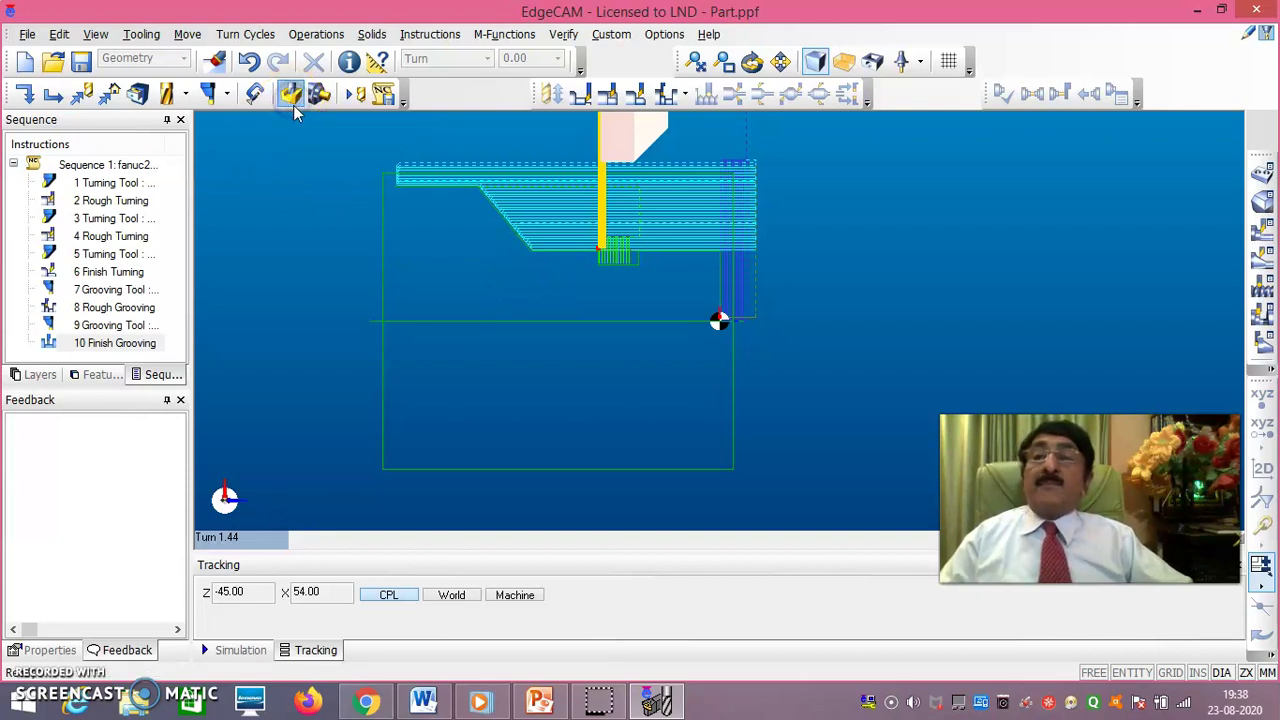
pyautogui.click(294, 106)
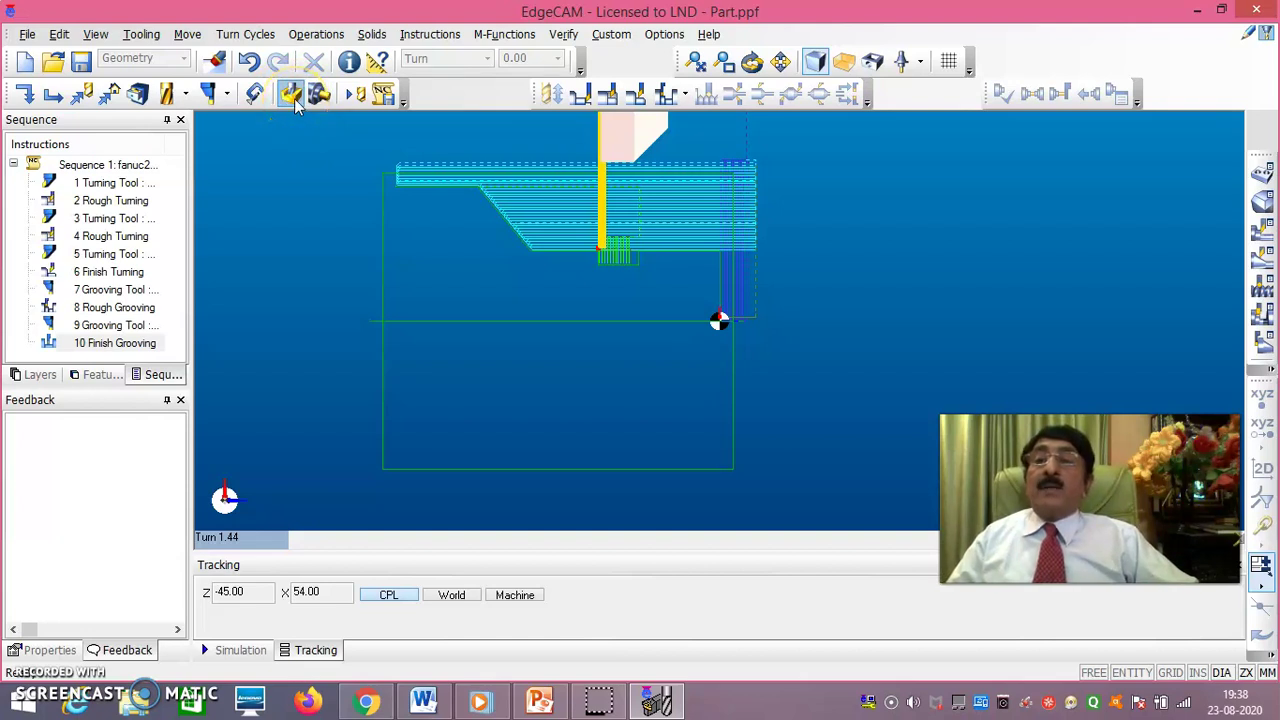
pyautogui.click(295, 101)
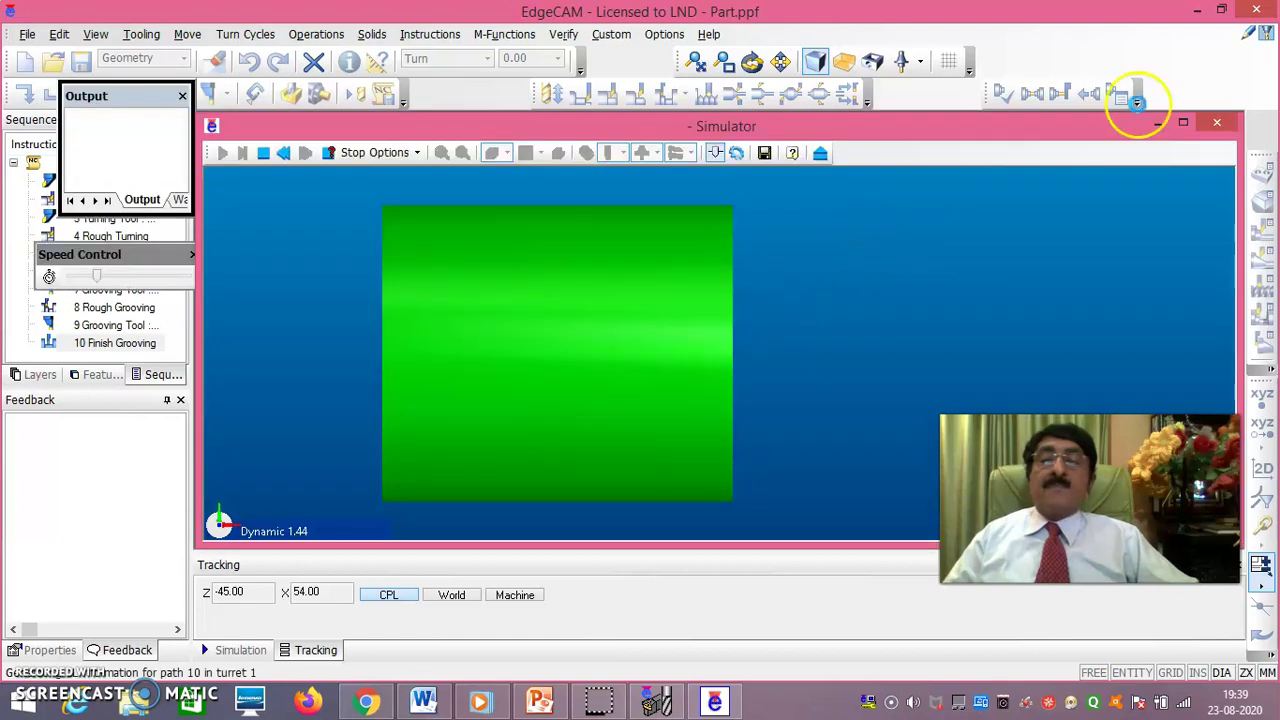
pyautogui.click(1183, 125)
pyautogui.moveTo(971, 246)
pyautogui.mouseDown()
pyautogui.moveTo(937, 295)
pyautogui.moveTo(860, 323)
pyautogui.mouseUp()
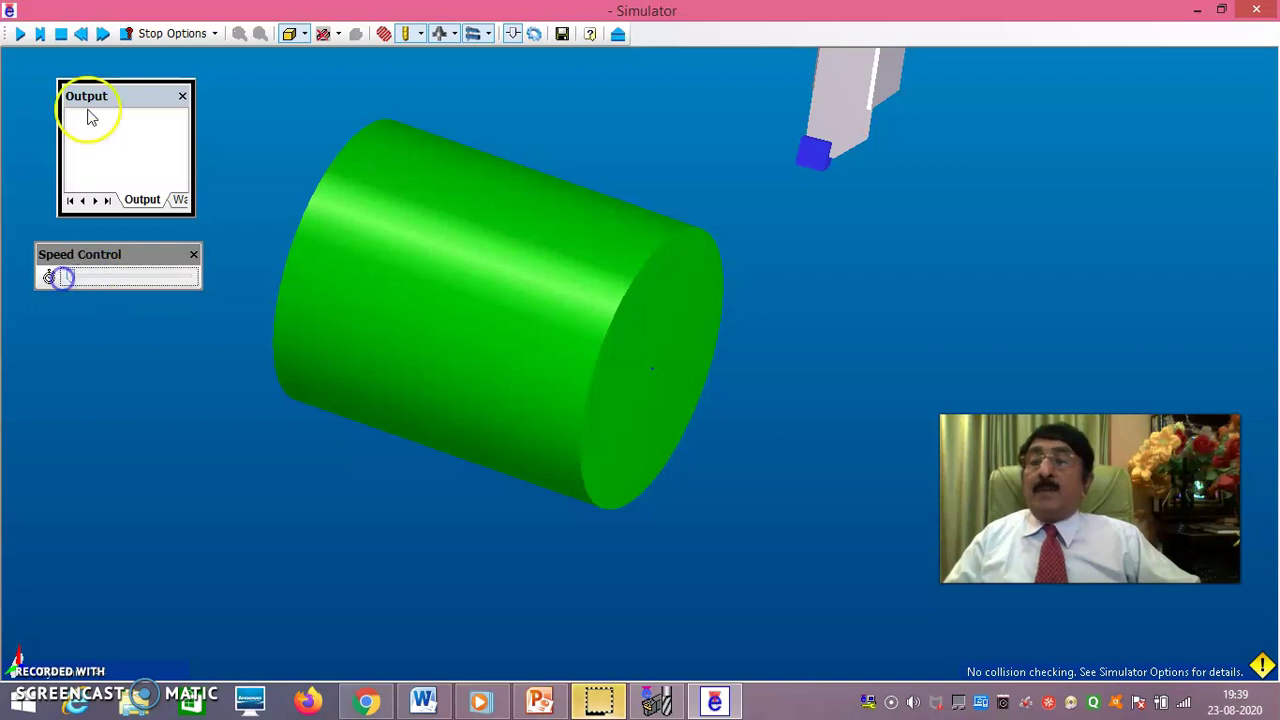
# Step: Play the machining simulation from the first rough turning cycle, adjusting the playback speed through facing and outer roughing
pyautogui.click(22, 38)
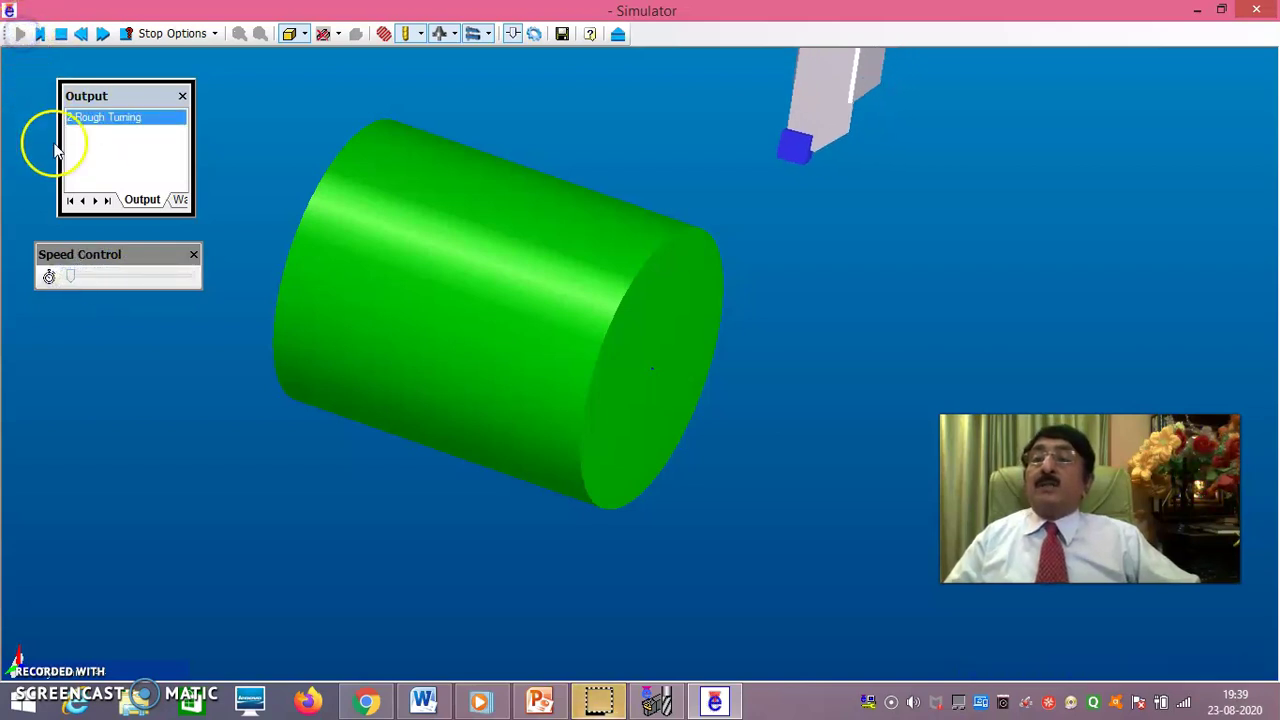
pyautogui.moveTo(87, 281); pyautogui.dragTo(127, 282)
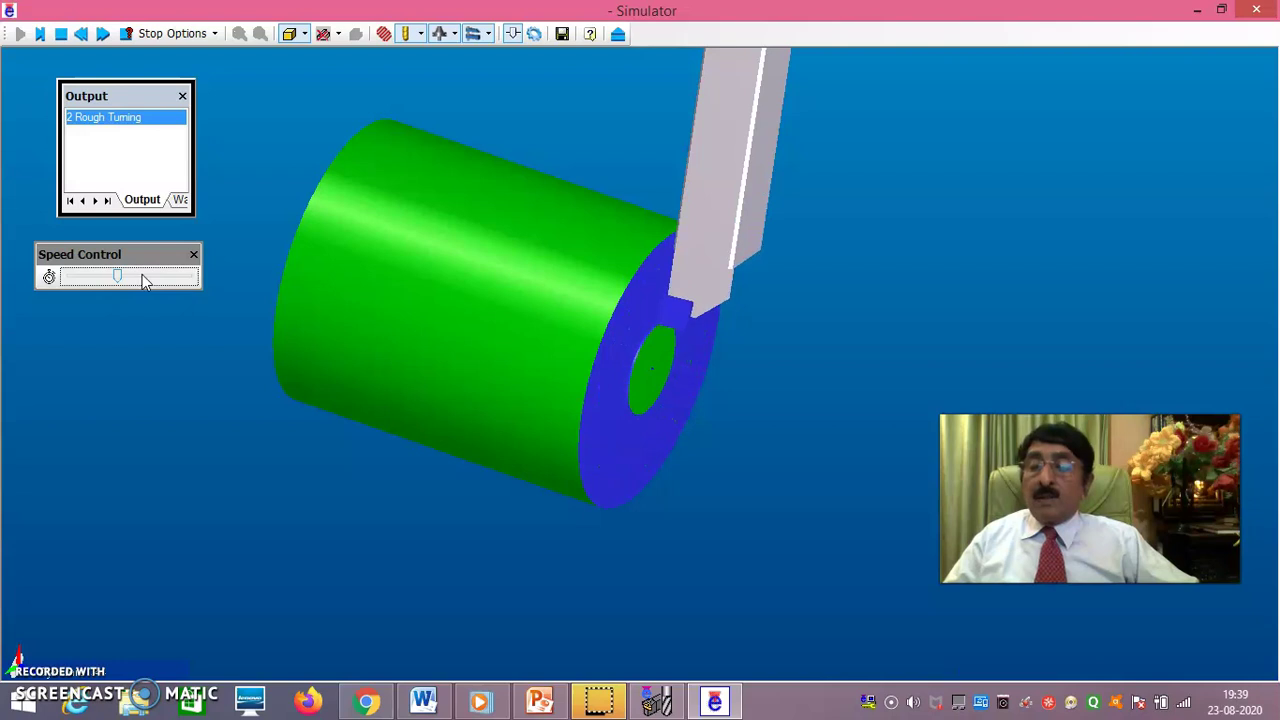
pyautogui.click(143, 279)
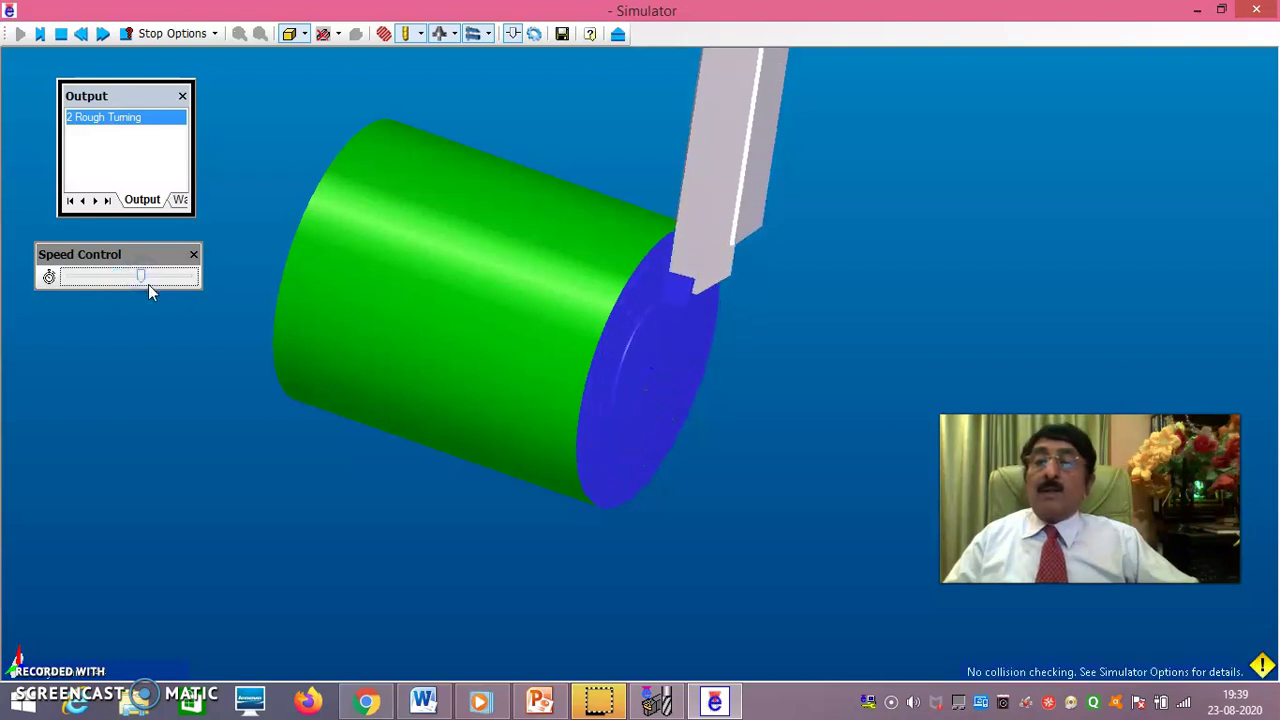
pyautogui.click(160, 279)
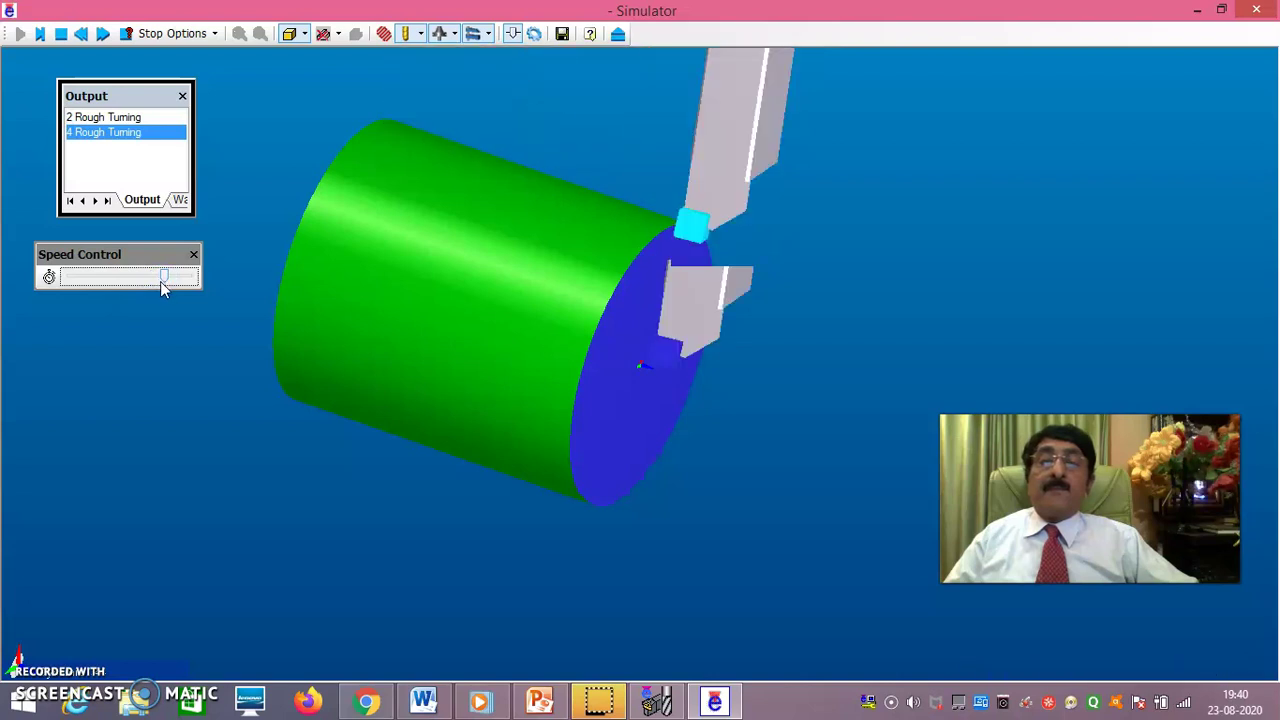
pyautogui.moveTo(160, 304); pyautogui.dragTo(143, 283)
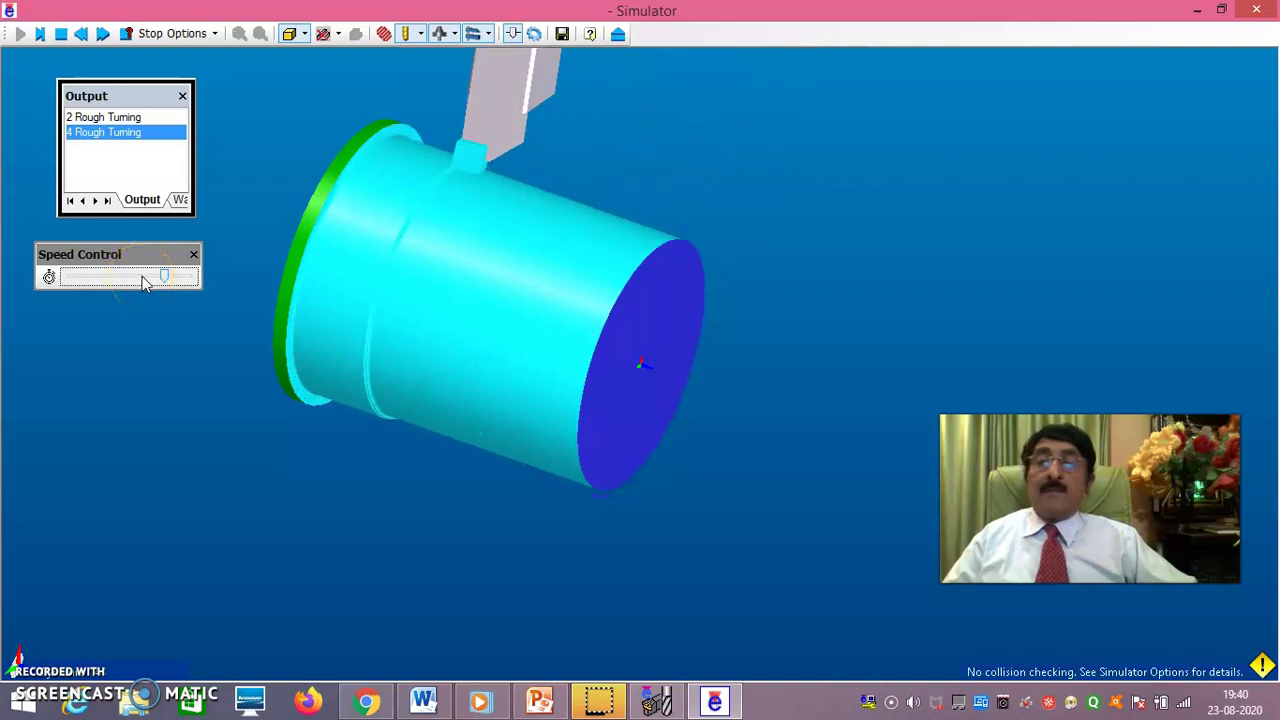